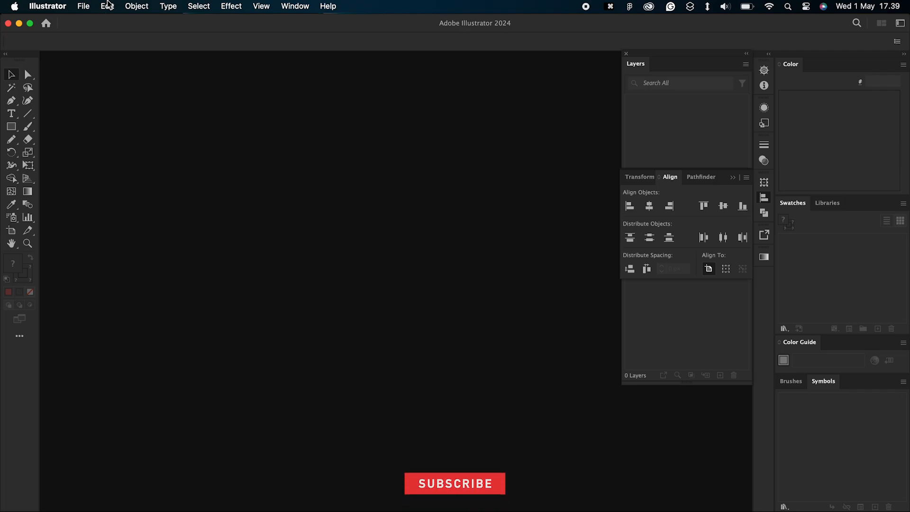
Step: Create a new 1080 x 1080 px document in RGB Color with raster effects set to High (300 ppi)
left_click(83, 6)
left_click(99, 24)
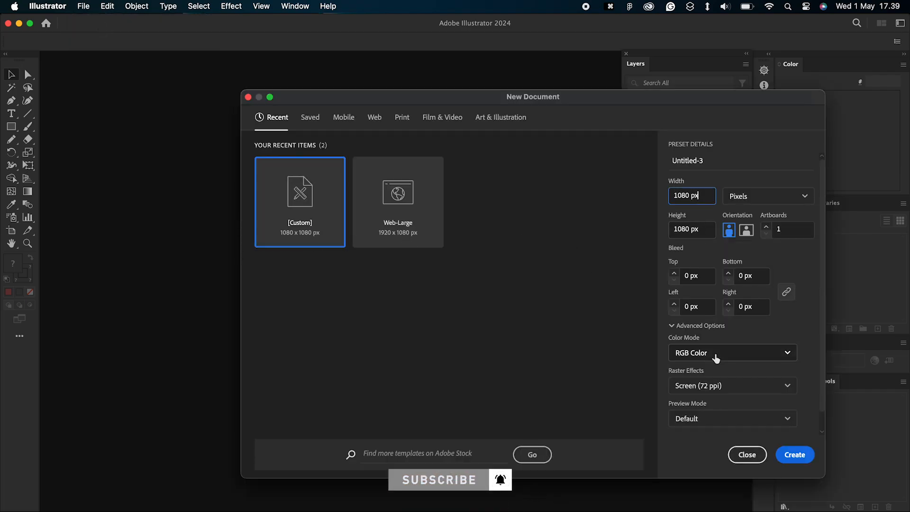
left_click(725, 388)
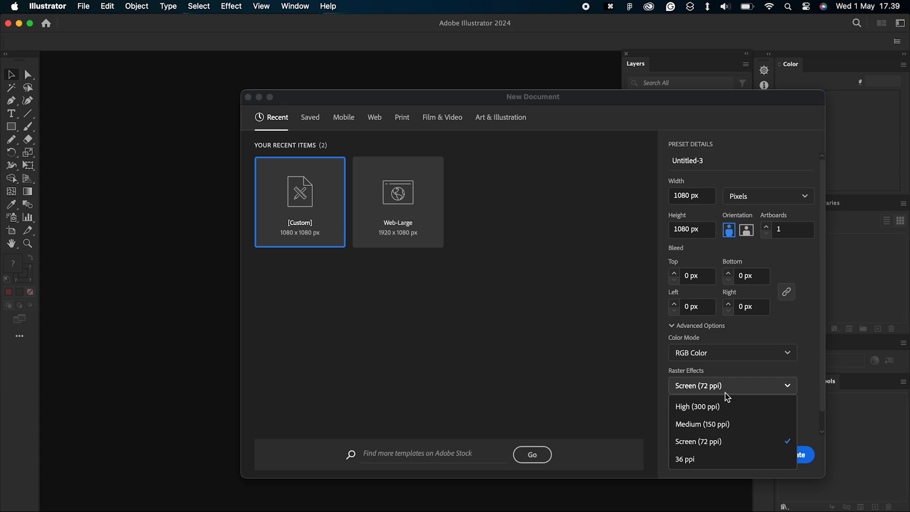
left_click(697, 407)
left_click(800, 455)
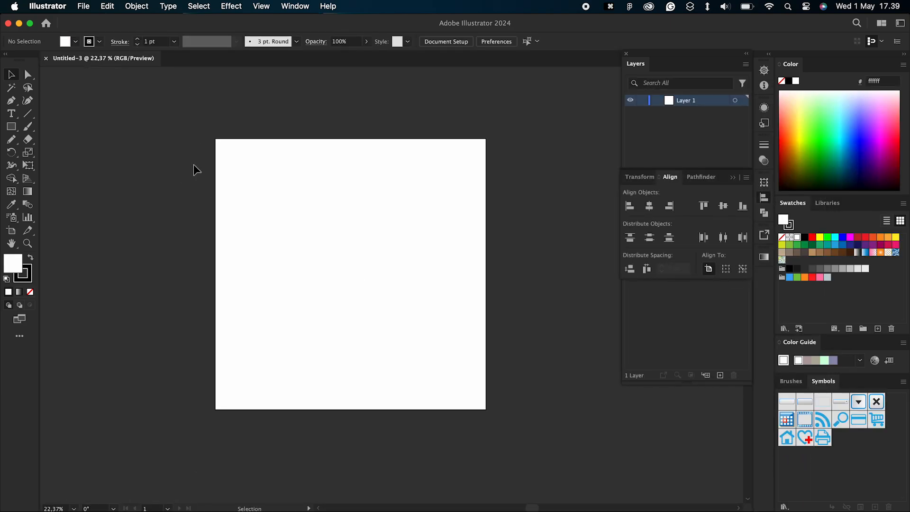
Step: Paste the dark and red colour squares and place them outside the artboard, beyond its upper-left corner
key("super+v")
left_click_drag(400, 290, 269, 222)
left_click_drag(202, 165, 140, 115)
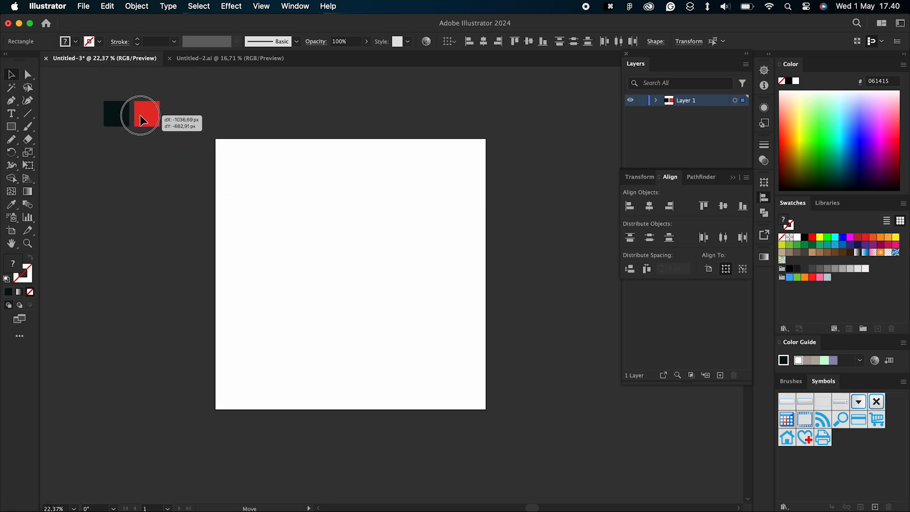
left_click(308, 102)
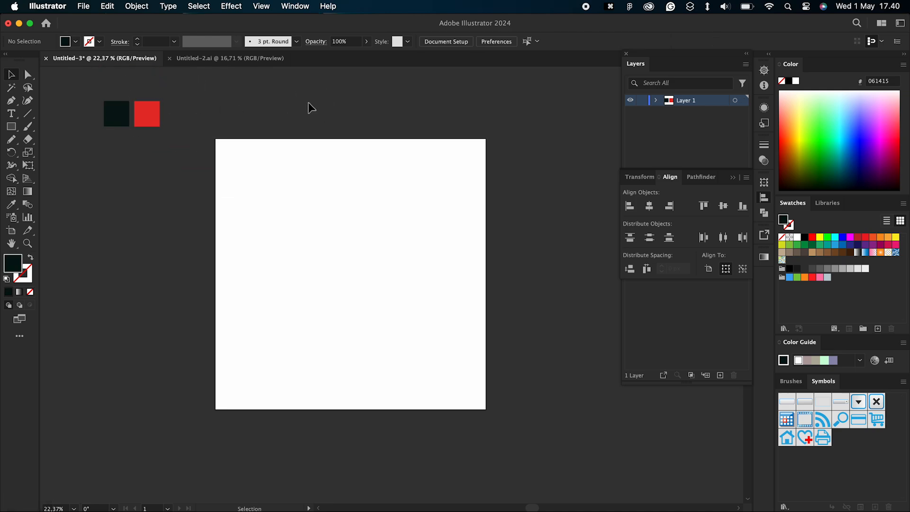
Step: Draw a square covering the whole artboard and fill it with the dark swatch's colour
left_click(10, 126)
left_click_drag(216, 138, 485, 409)
key("i")
left_click(119, 119)
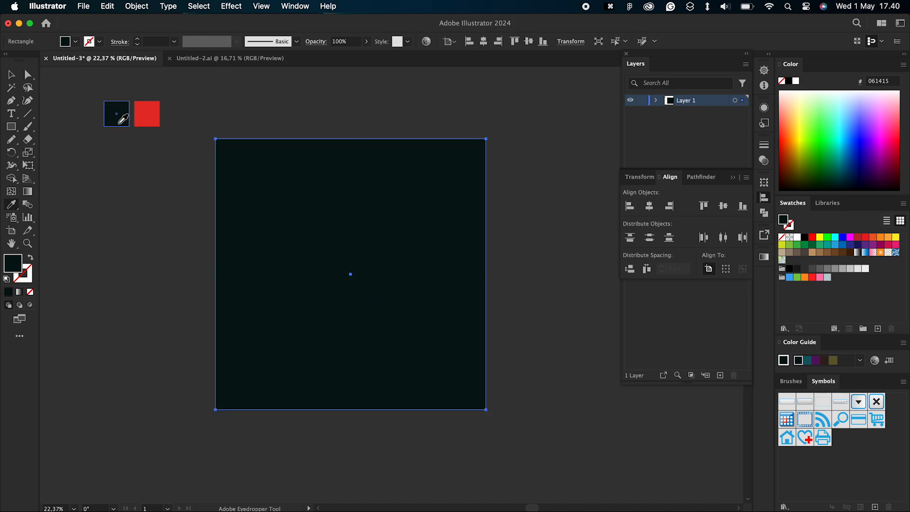
left_click(11, 75)
left_click(160, 229)
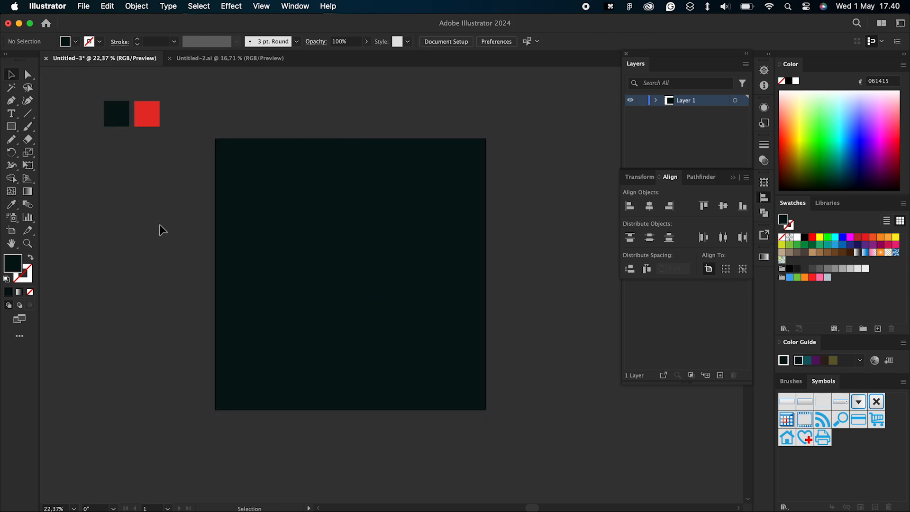
Step: Lock the dark background square
left_click(304, 213)
left_click(294, 107)
scroll(294, 107, "left", 1)
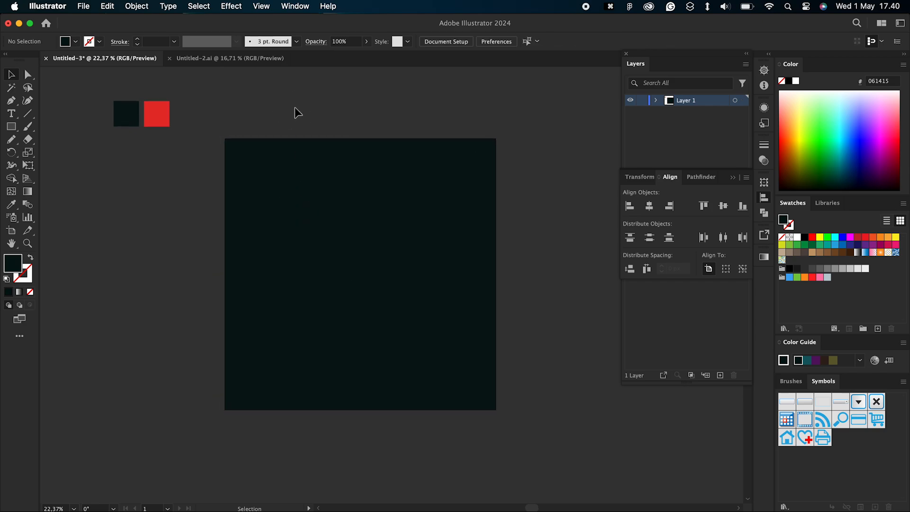
left_click(339, 230)
left_click(342, 135)
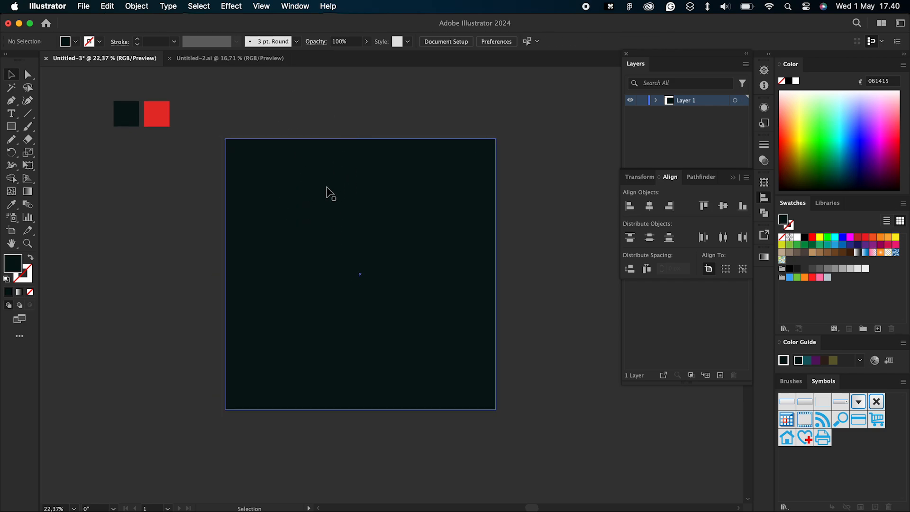
left_click(331, 193)
left_click(135, 6)
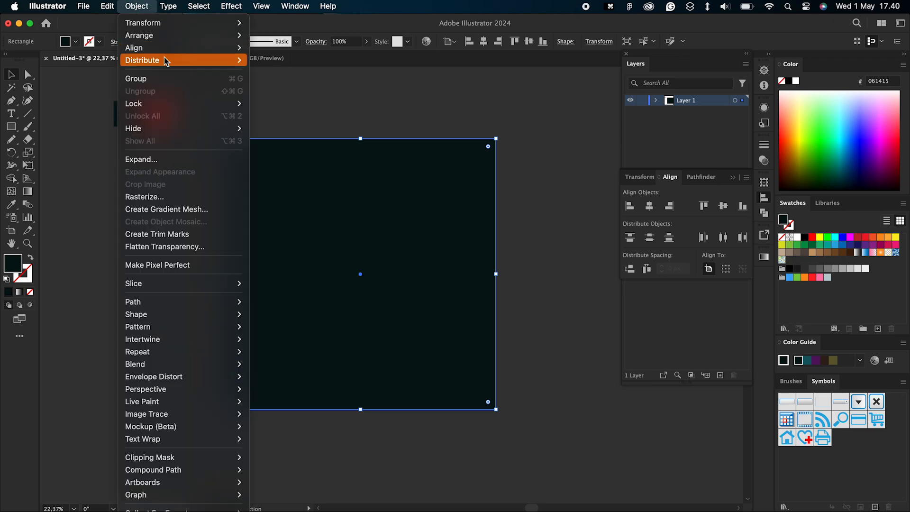
mouse_move(202, 103)
left_click(291, 104)
Step: Draw a circle about 583 px wide over the background and fill it with the red swatch's colour
scroll(264, 108, "left", 1)
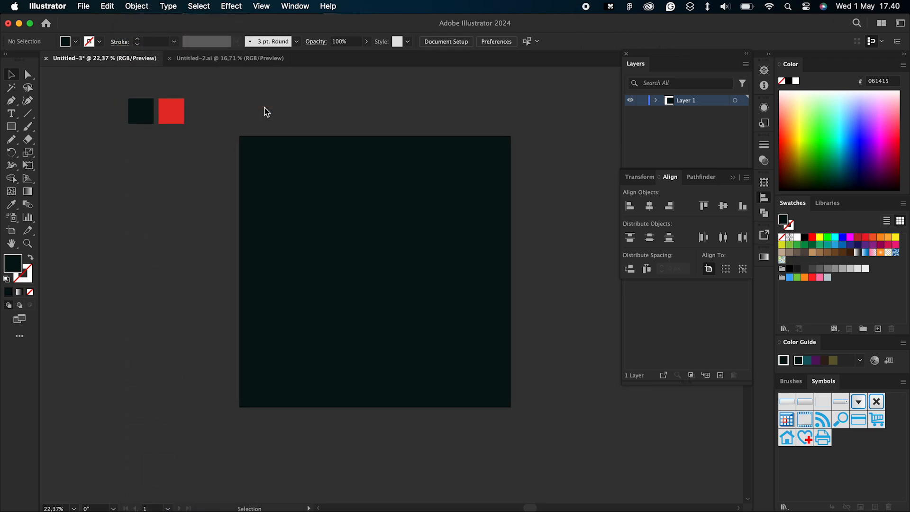
left_click(11, 128)
left_click(51, 151)
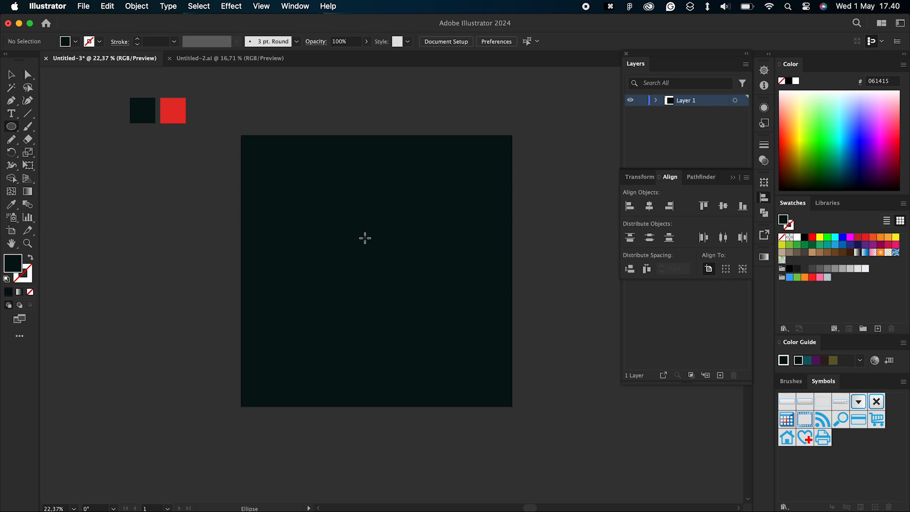
left_click_drag(363, 235, 510, 381)
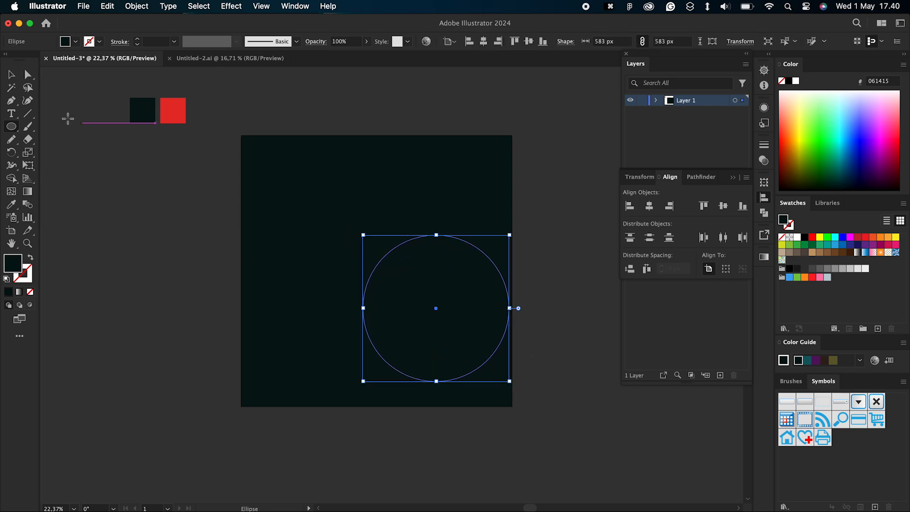
left_click(12, 74)
left_click_drag(443, 312, 363, 250)
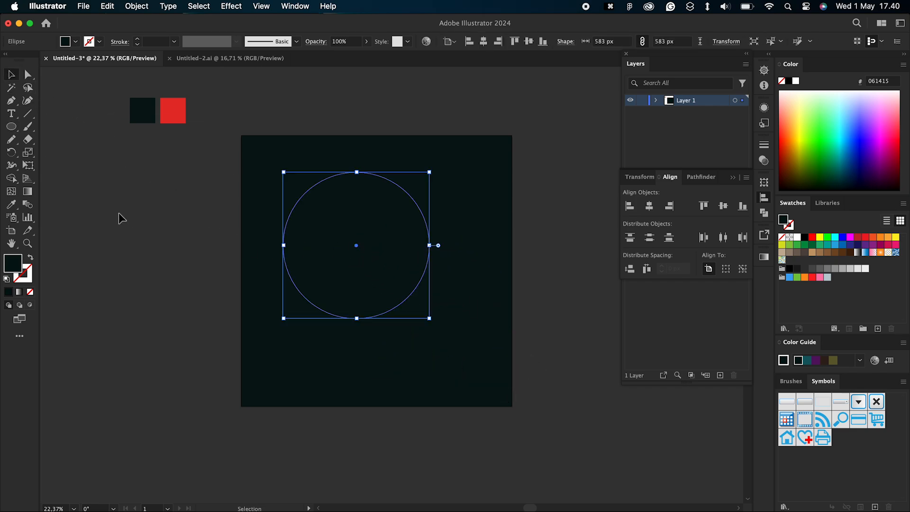
left_click(11, 204)
left_click(174, 111)
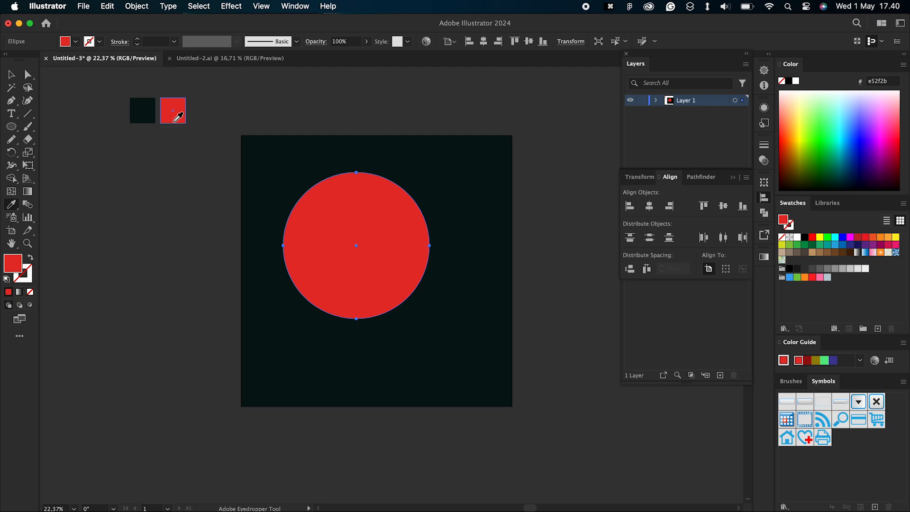
Step: Check the fill colour codes of the red circle and the dark swatch square
double_click(14, 266)
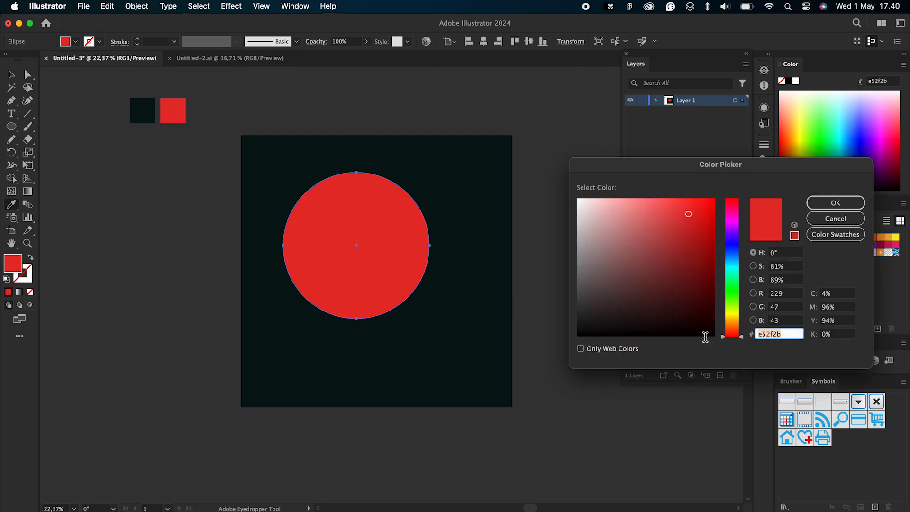
left_click(834, 202)
key("v")
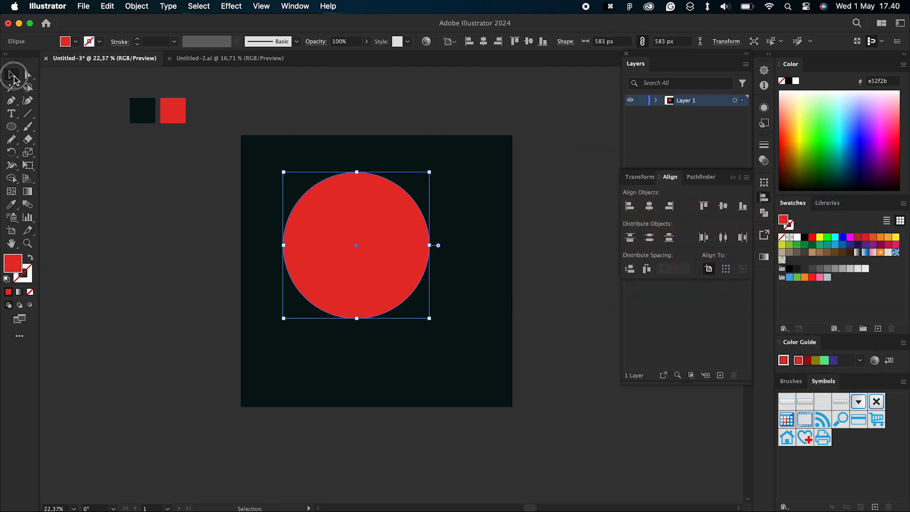
left_click(201, 97)
left_click(152, 120)
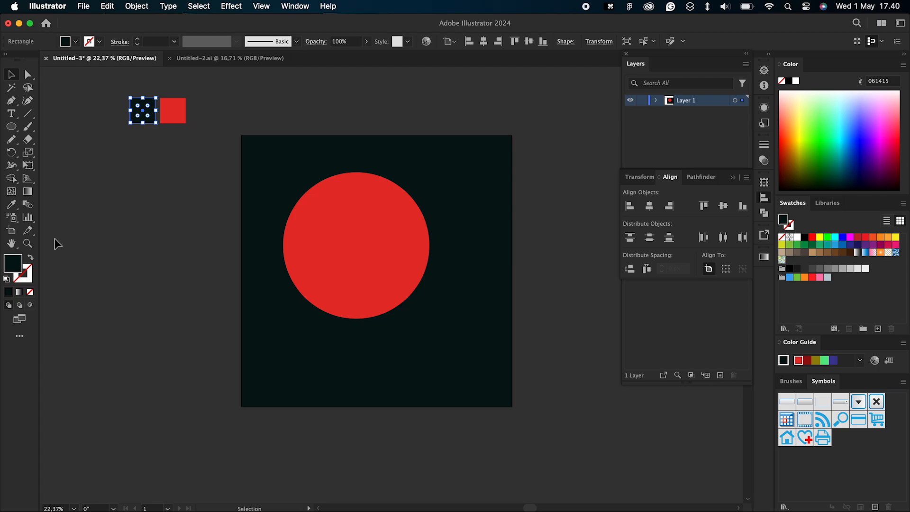
double_click(7, 269)
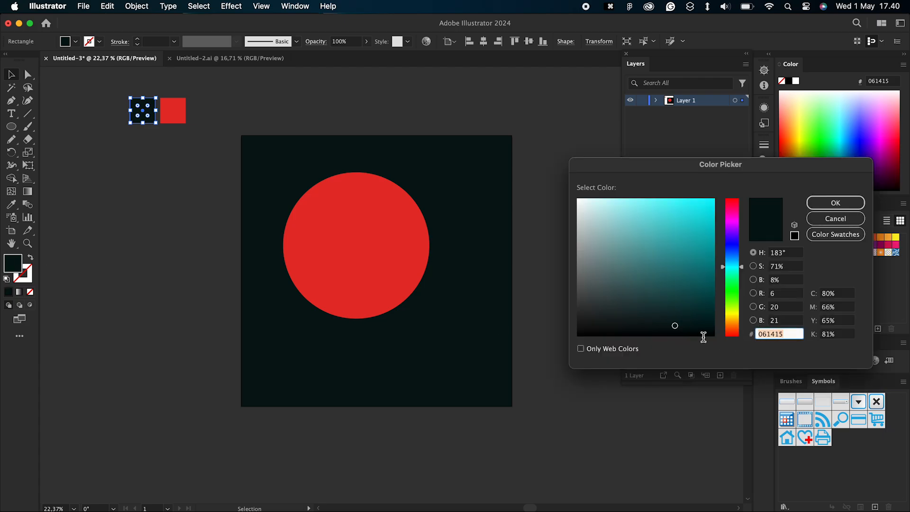
left_click(818, 206)
Step: Center the red circle horizontally and vertically on the artboard
left_click(366, 239)
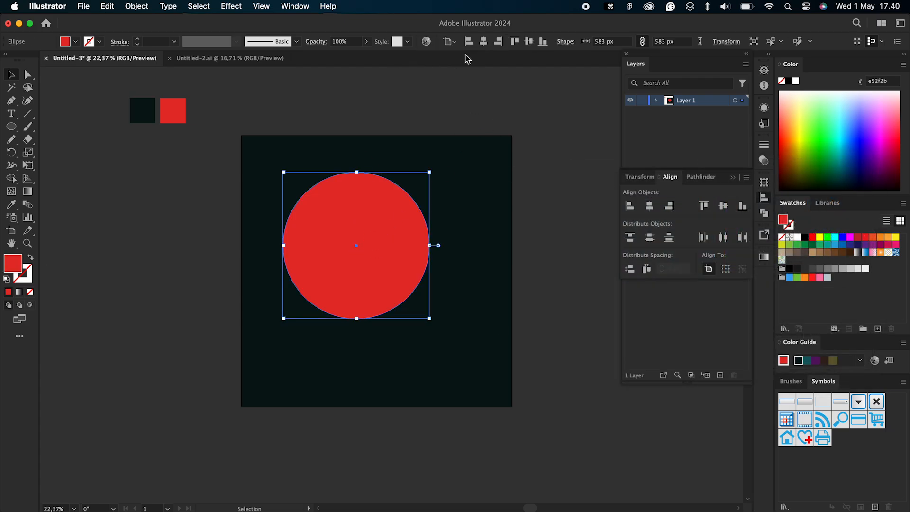
left_click(483, 41)
left_click(529, 41)
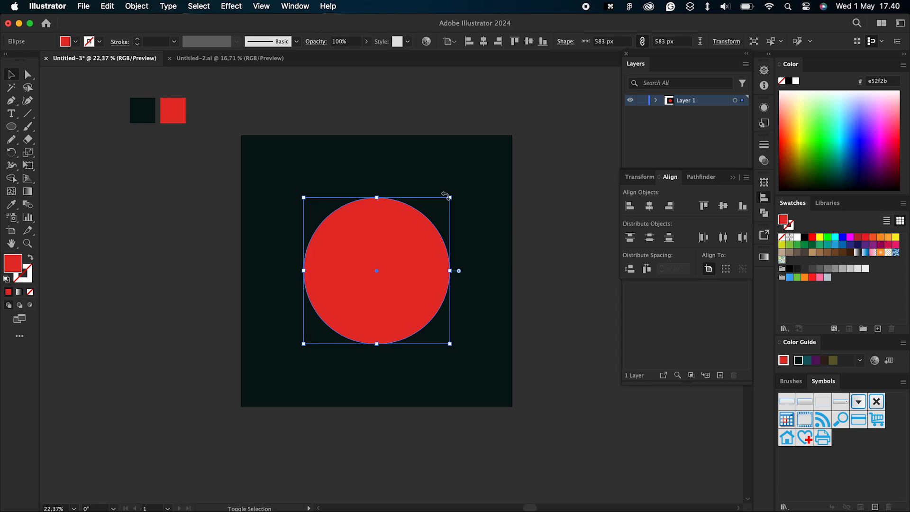
Step: Enlarge the red circle from its center to about 696 px and shift it slightly upward
left_click_drag(450, 196, 464, 184)
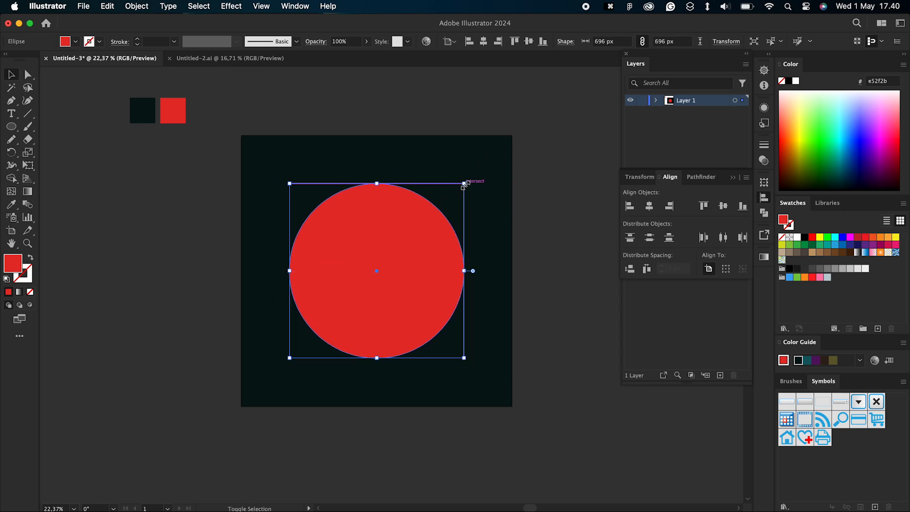
left_click_drag(397, 272, 397, 251)
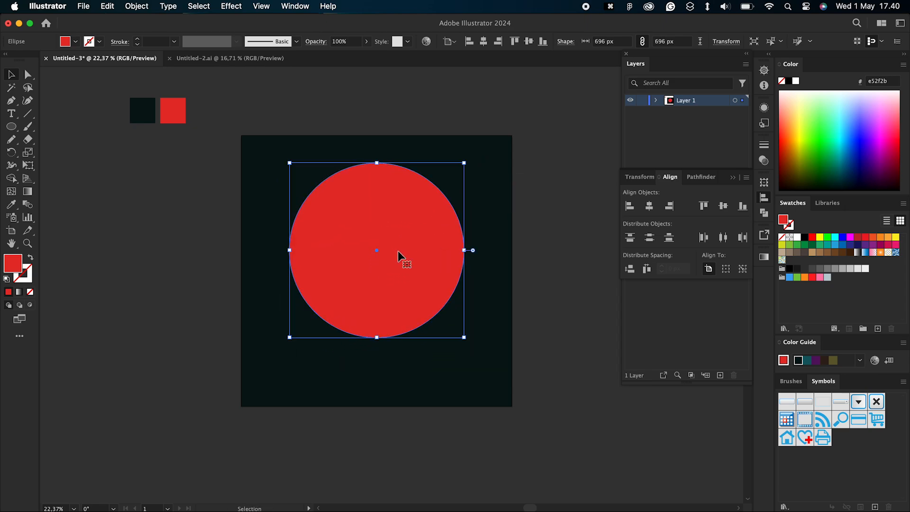
left_click_drag(465, 164, 467, 165)
left_click(365, 101)
Step: Add the two-line text "NIGHT PARTY" above the artboard, center-aligned and filled with white
left_click(10, 114)
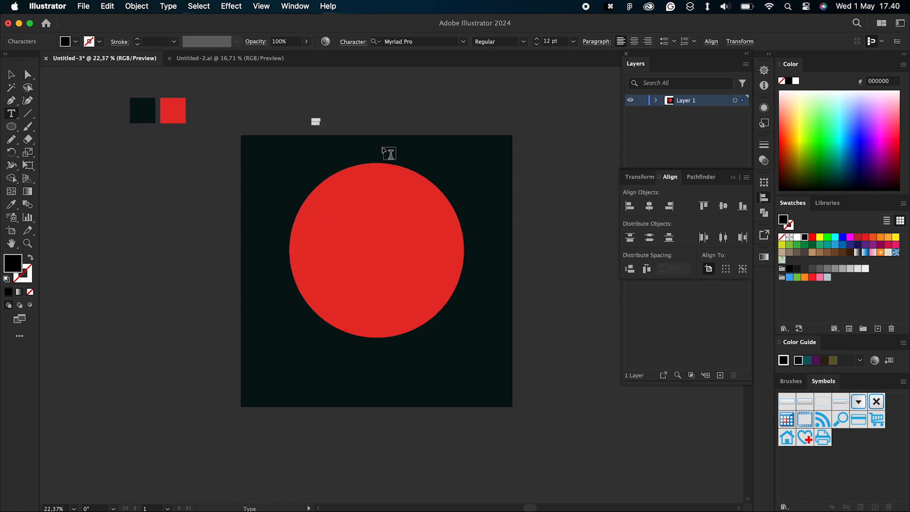
left_click(634, 41)
left_click(11, 75)
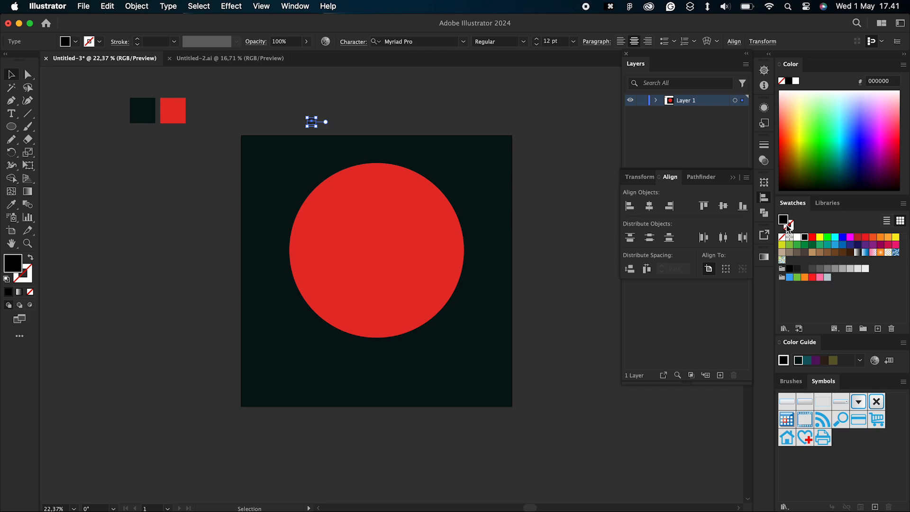
left_click(798, 241)
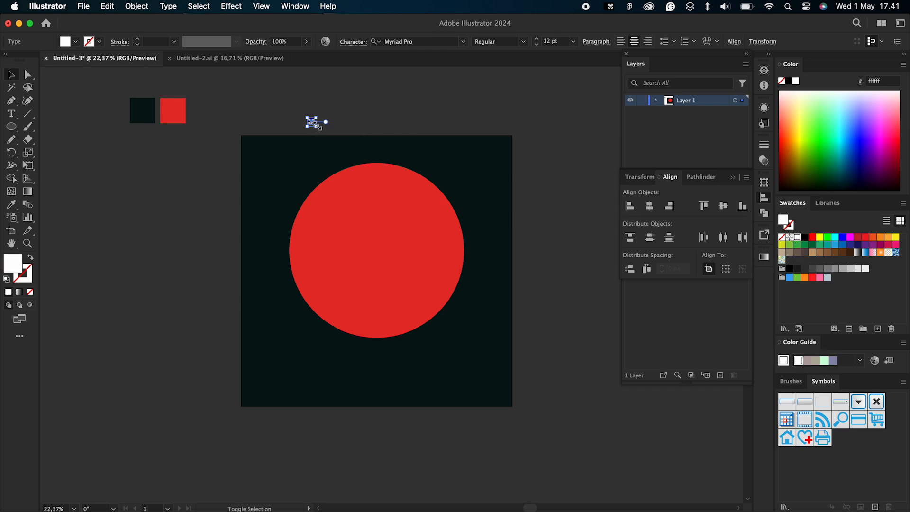
Step: Enlarge the NIGHT PARTY text to about 184 pt and center it on the artboard
left_click_drag(318, 126, 432, 224)
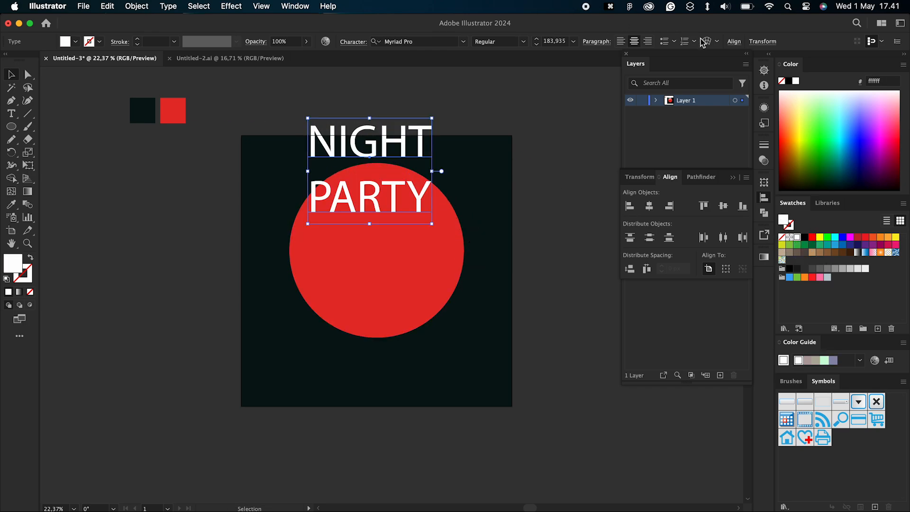
left_click(734, 42)
left_click_drag(393, 131, 372, 176)
left_click(523, 42)
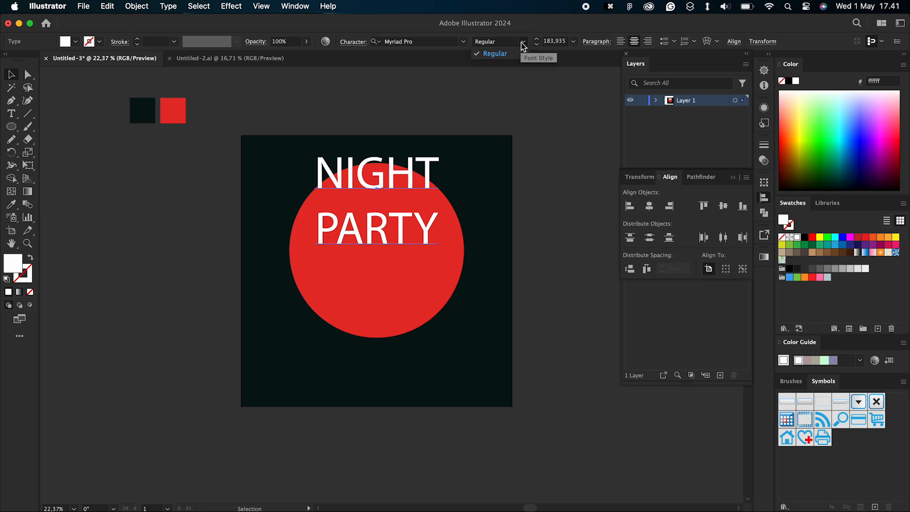
left_click(521, 45)
left_click(229, 6)
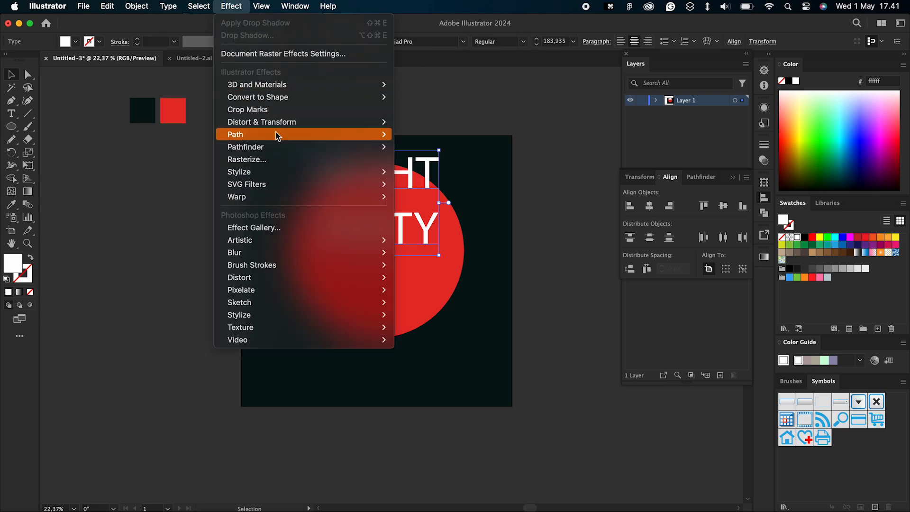
left_click(457, 87)
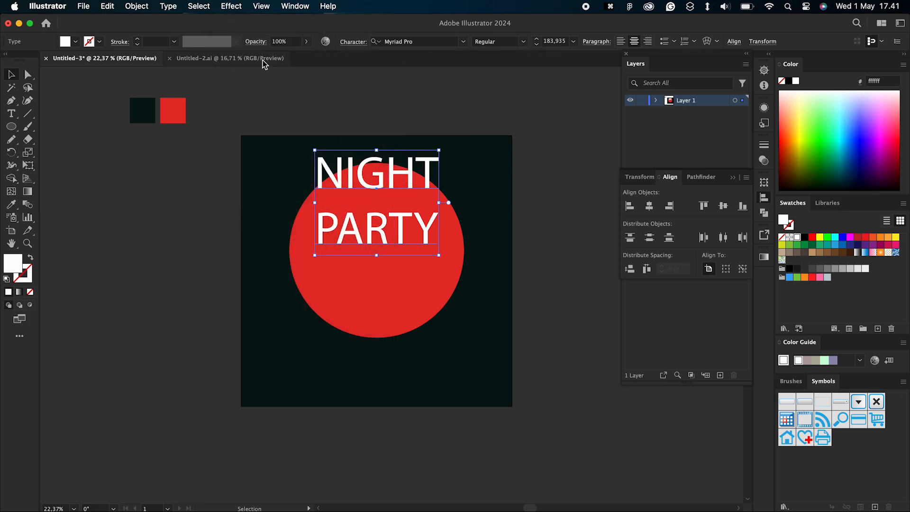
left_click(224, 6)
mouse_move(281, 129)
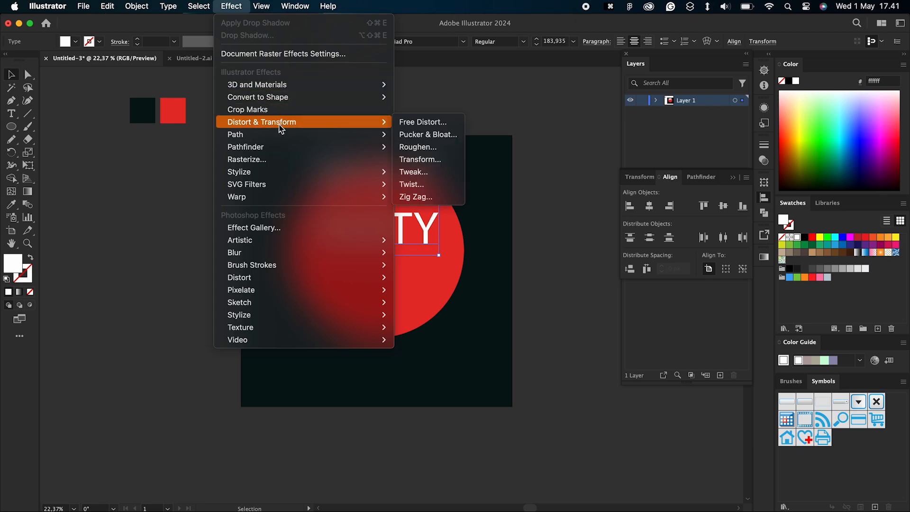
key("Escape")
left_click(258, 89)
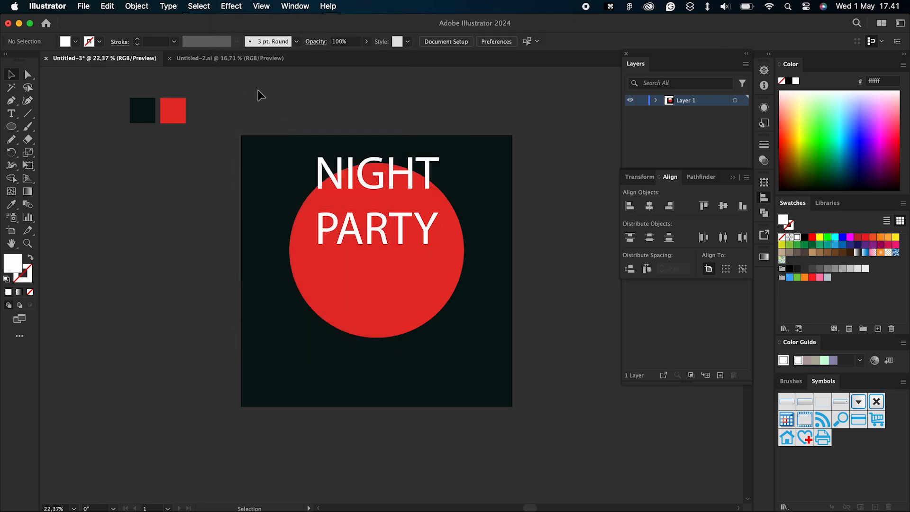
key("super+z")
left_click(198, 6)
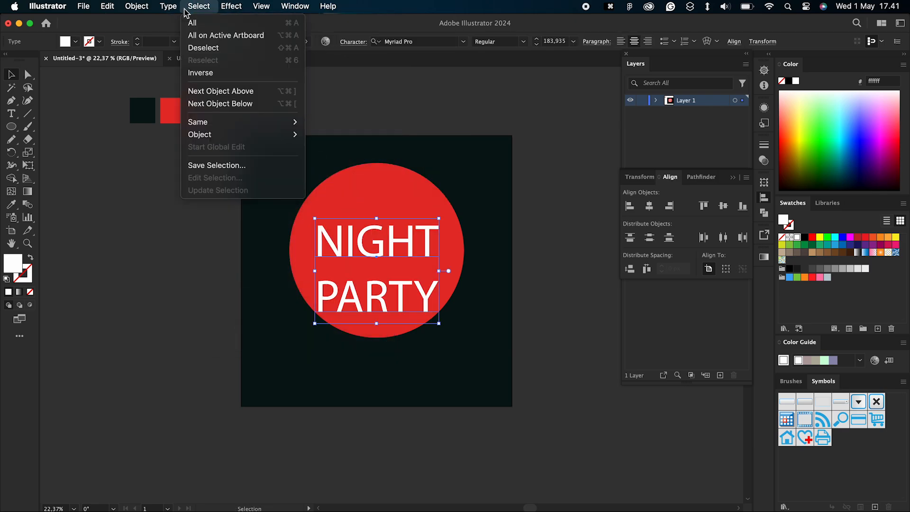
left_click(512, 42)
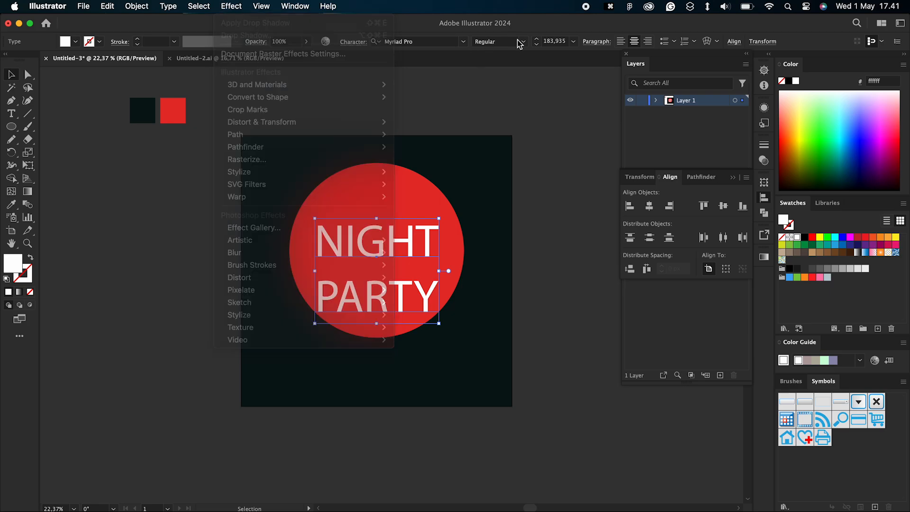
left_click(525, 42)
left_click(527, 42)
Step: Change the NIGHT PARTY text's font to Gotham-Black
left_click(463, 41)
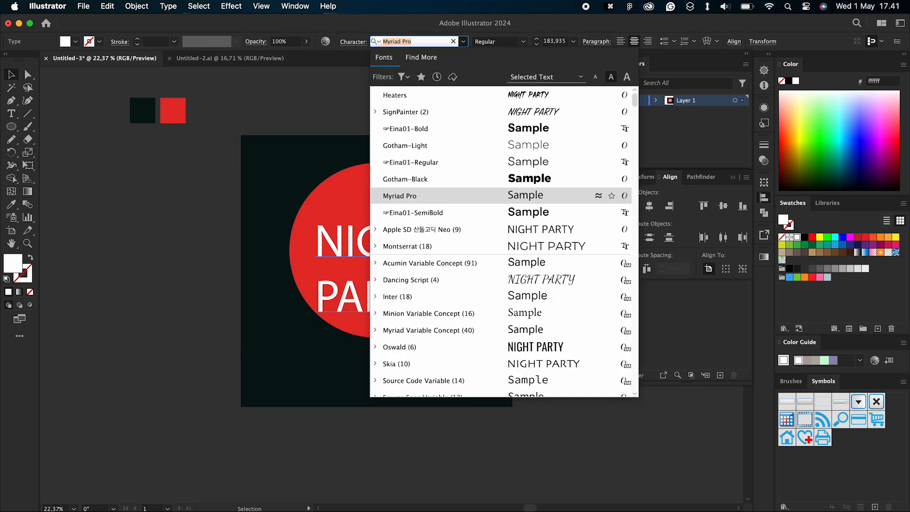
type("GOTHA")
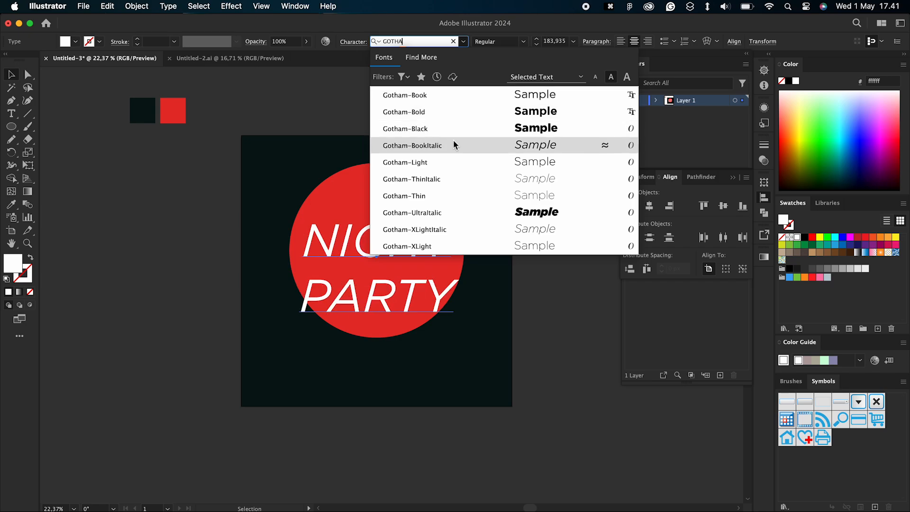
left_click(453, 129)
Step: Move the NIGHT PARTY text up near the artboard's upper edge and enlarge it from its center to about 216 pt
left_click_drag(345, 211, 344, 160)
left_click_drag(470, 267, 472, 271)
left_click(426, 111)
left_click(424, 163)
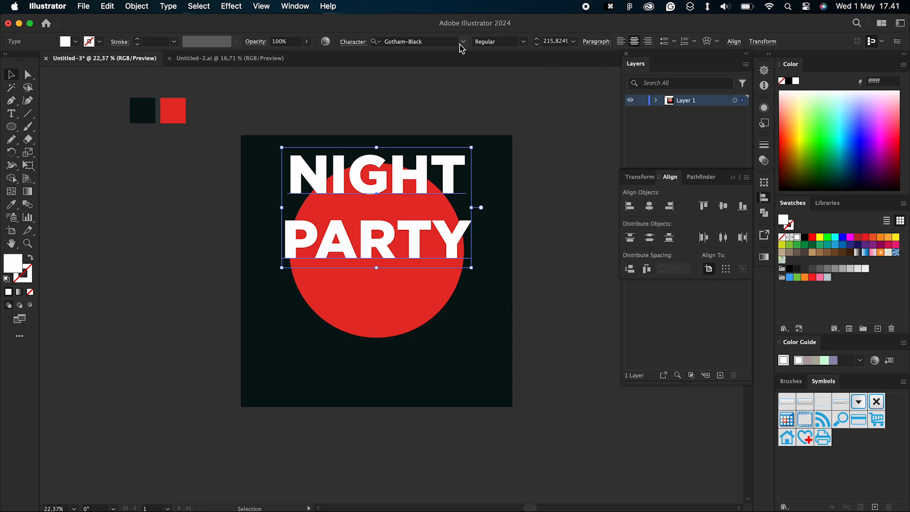
Step: Swap the NIGHT PARTY text's fill and stroke to give it a white outline with no fill
key("shift+x")
left_click(385, 103)
left_click(426, 189)
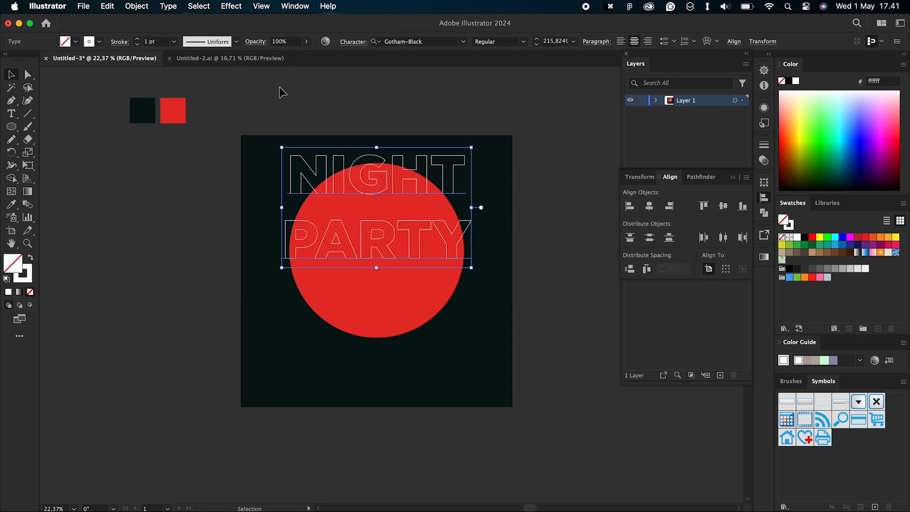
left_click(200, 89)
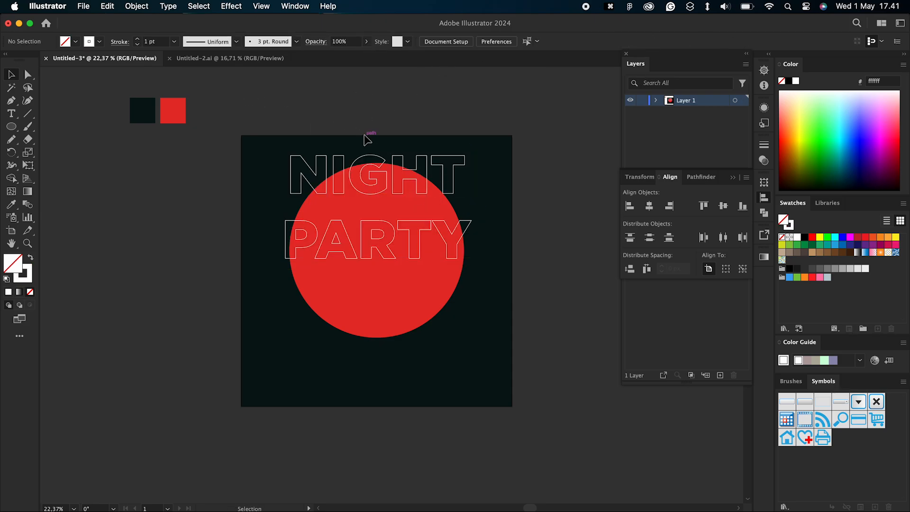
Step: Reduce the title's outline to 0.5 pt and enlarge the text from its center to about 240 pt
left_click(455, 191)
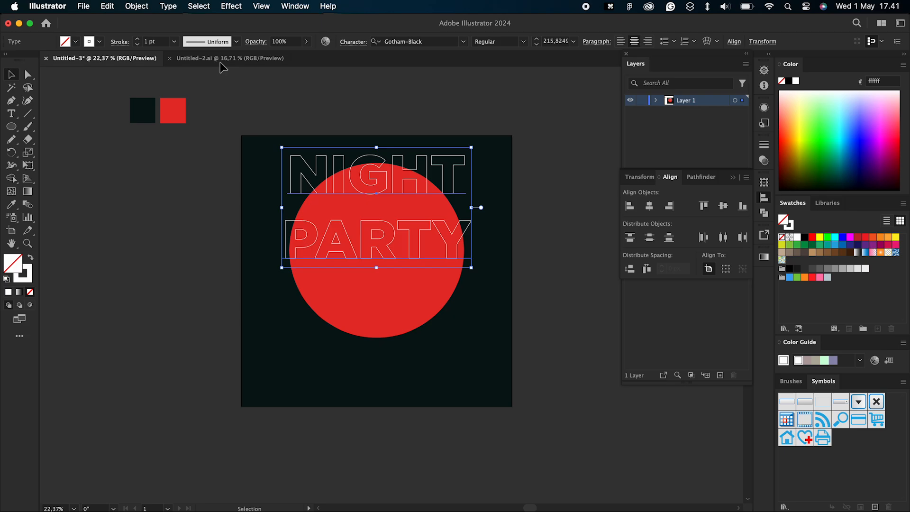
left_click(138, 44)
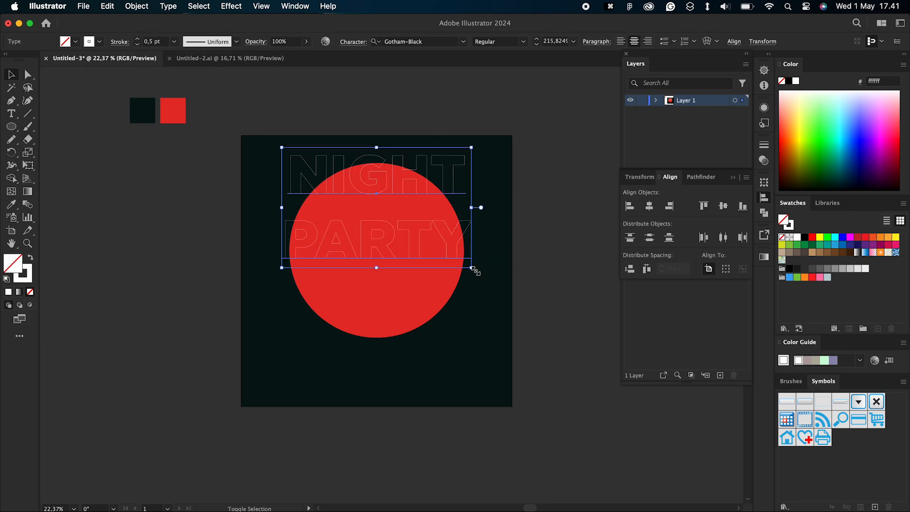
left_click_drag(474, 270, 482, 274)
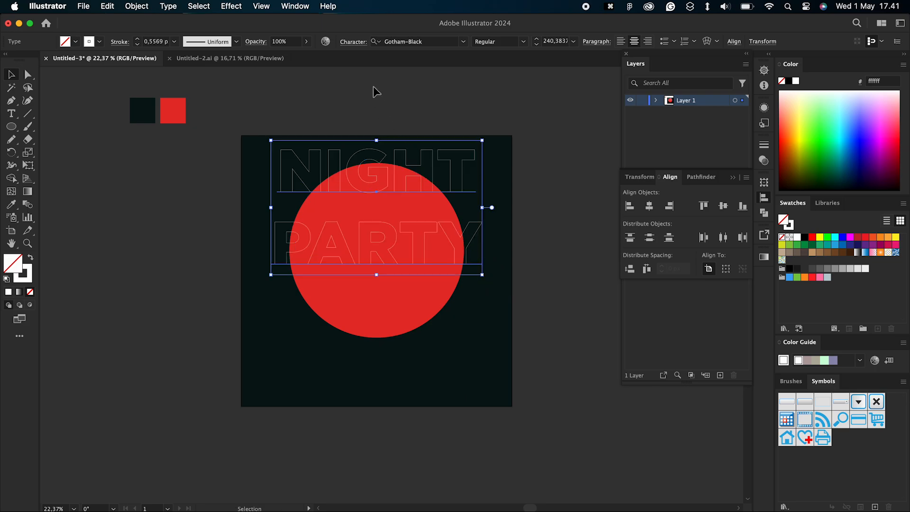
left_click(370, 82)
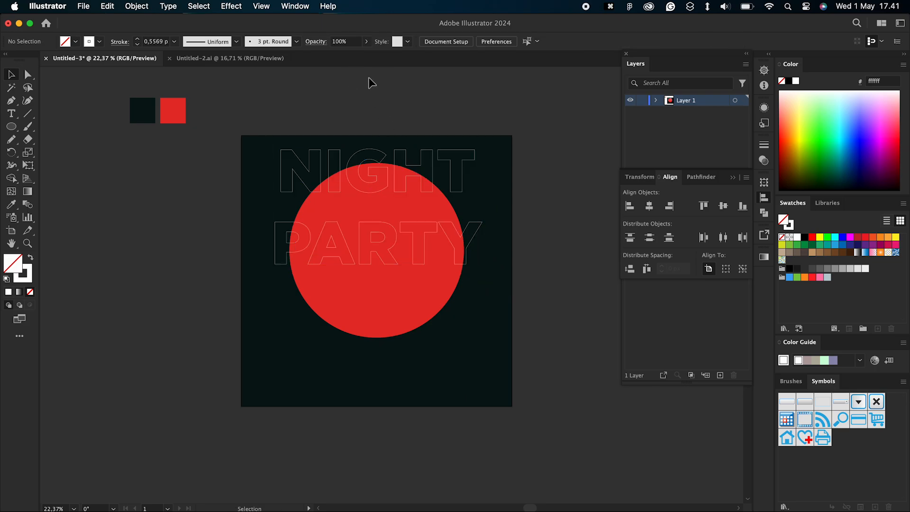
Step: Draw a small circle of about 22 px with a white outline above the artboard
scroll(360, 144, "up", 2)
scroll(360, 144, "right", 1)
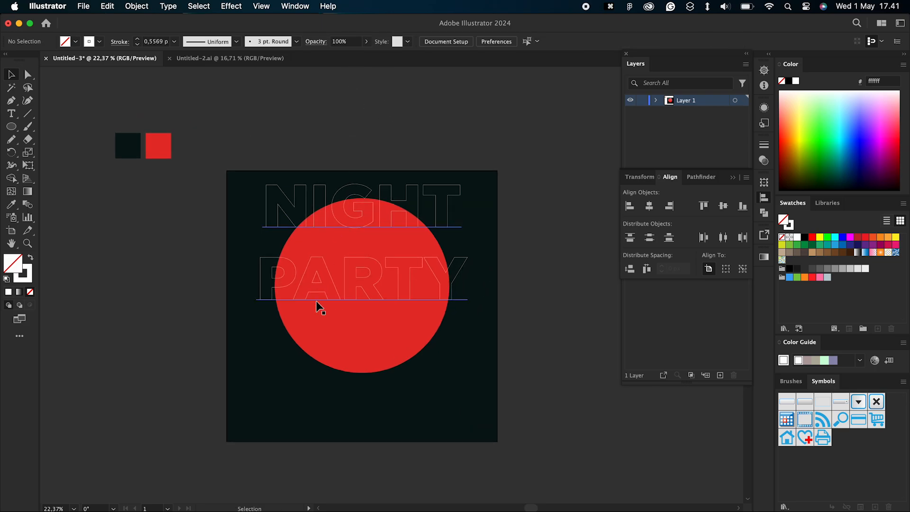
scroll(318, 307, "up", 2)
scroll(319, 307, "right", 1)
left_click(11, 126)
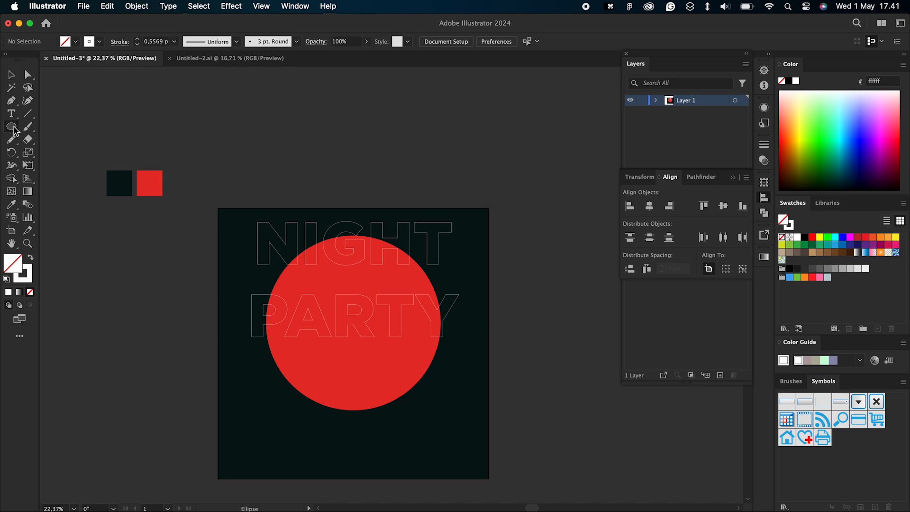
left_click_drag(317, 140, 322, 145)
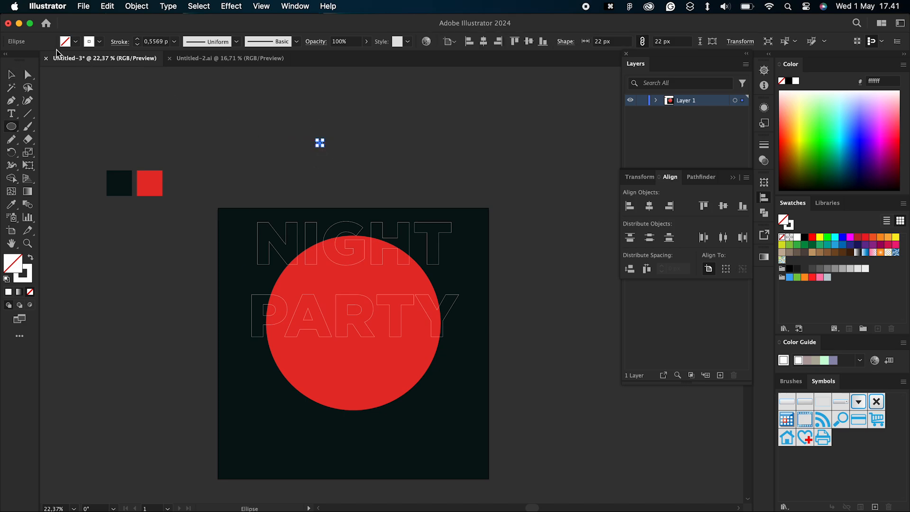
left_click(11, 74)
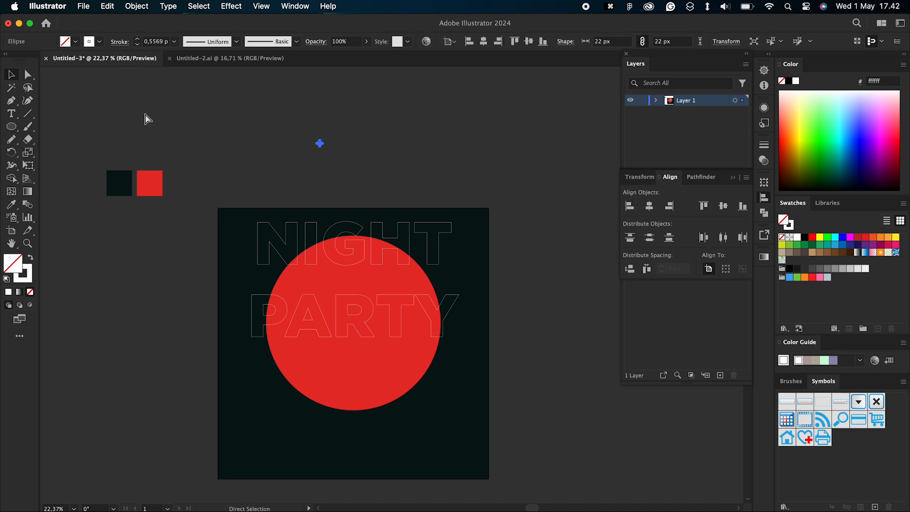
Step: Copy the small circle in place, enlarge the copy from its center to about 1336 px and set its stroke to 1 pt
key("super+c")
left_click_drag(325, 138, 568, 38)
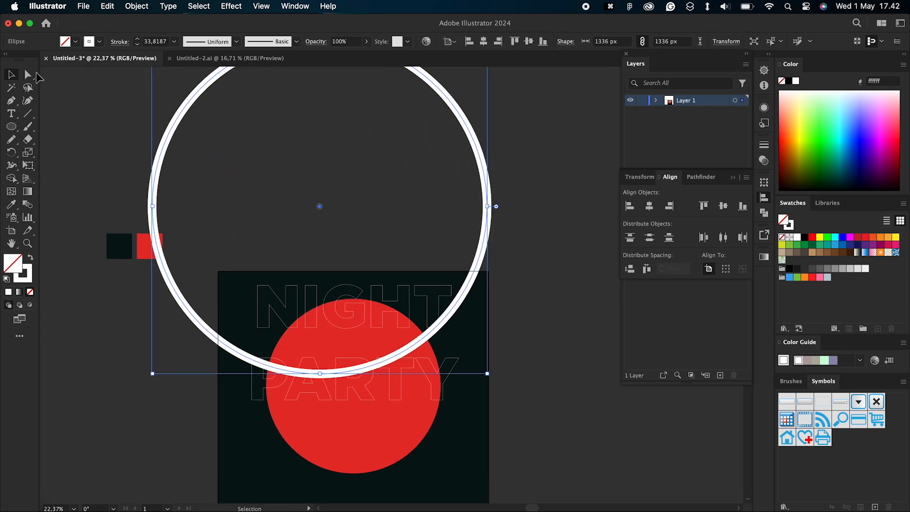
left_click(177, 42)
left_click(179, 83)
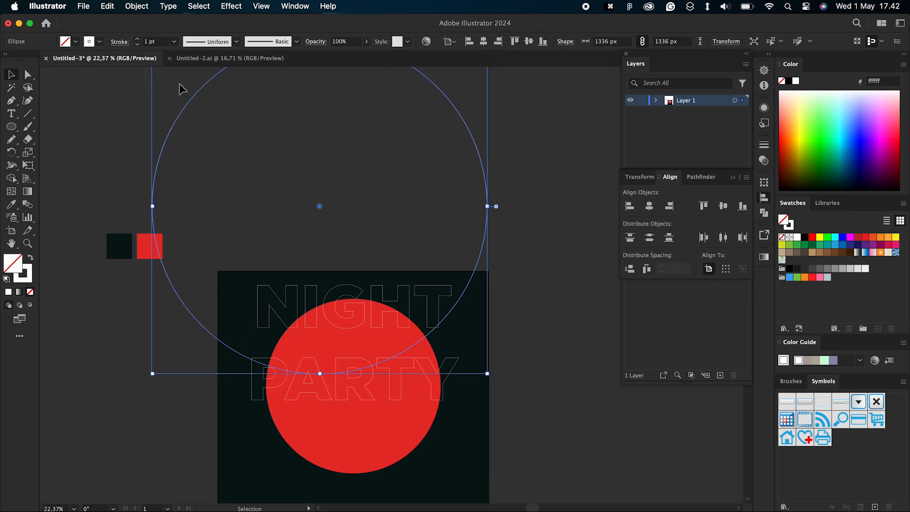
Step: Select both concentric circles and blend them together
left_click(320, 206)
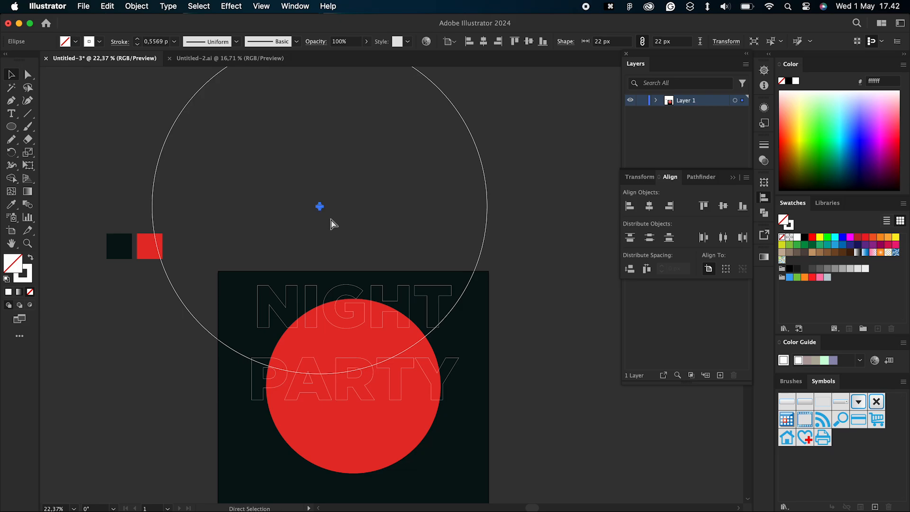
left_click_drag(302, 217, 275, 229)
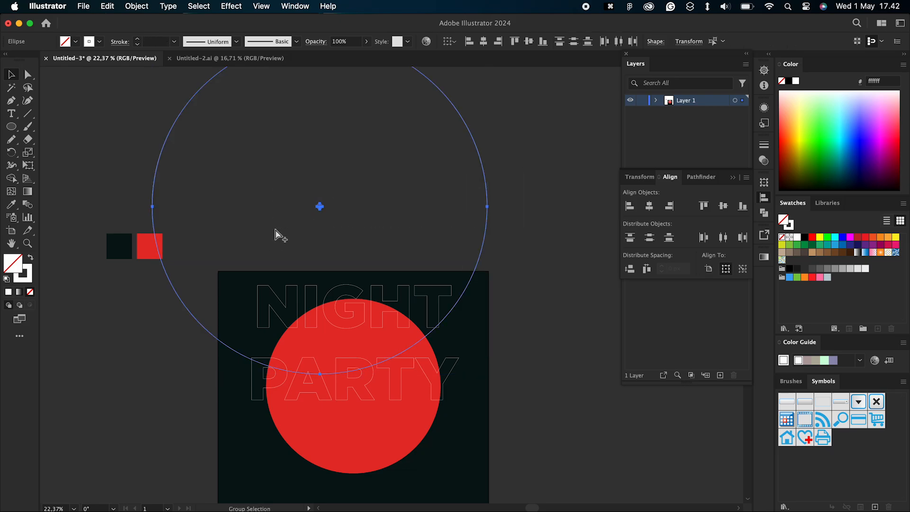
key("alt+super+b")
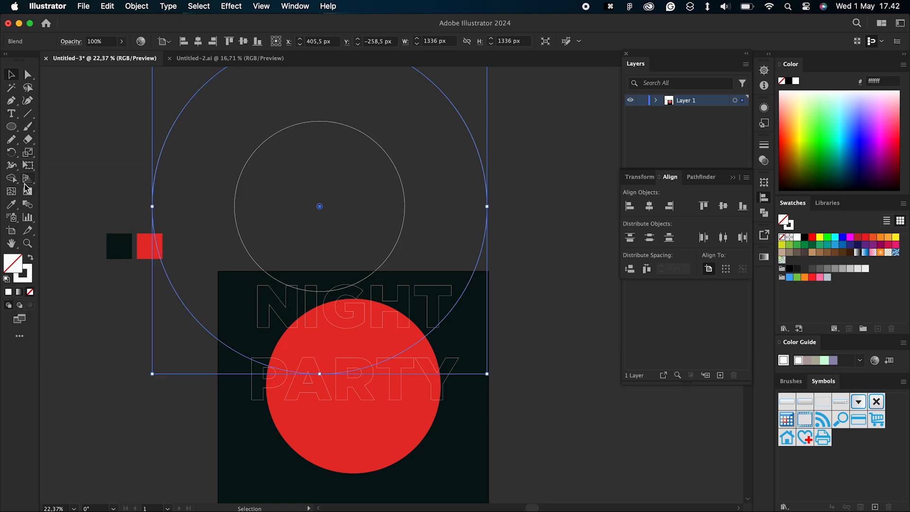
Step: Set the circle blend's spacing to Specified Steps with 20 steps
left_click(28, 206)
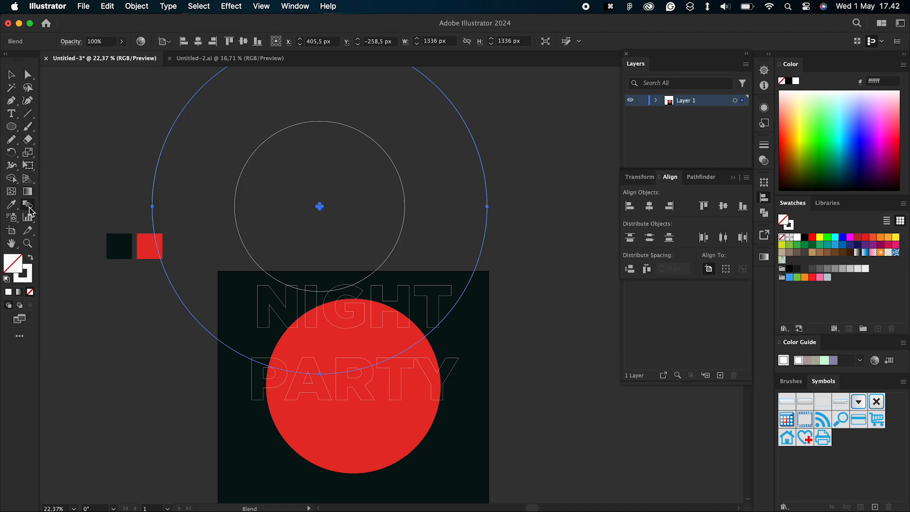
double_click(29, 209)
left_click(704, 252)
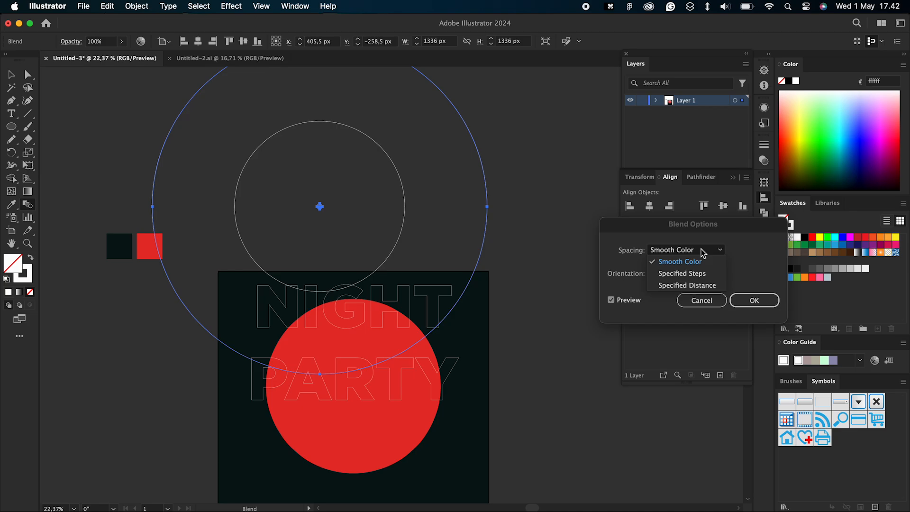
left_click(695, 272)
type("20")
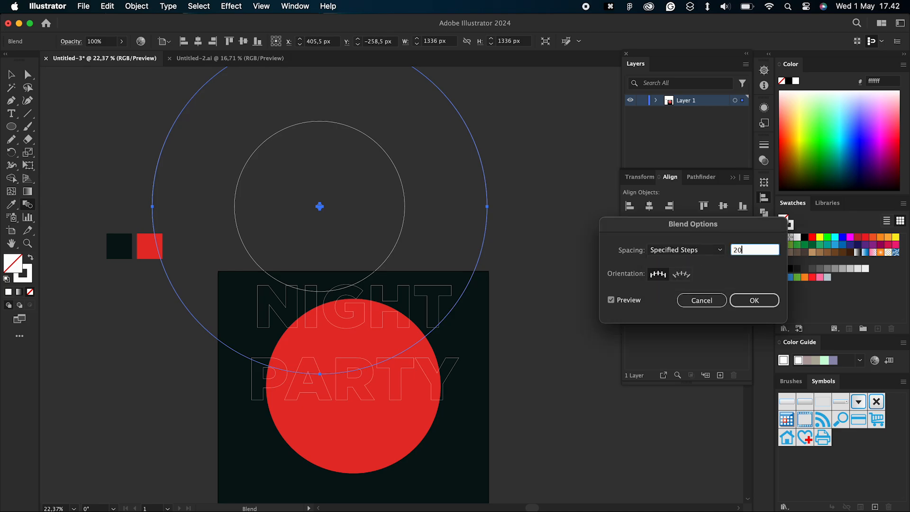
key("Return")
left_click(11, 75)
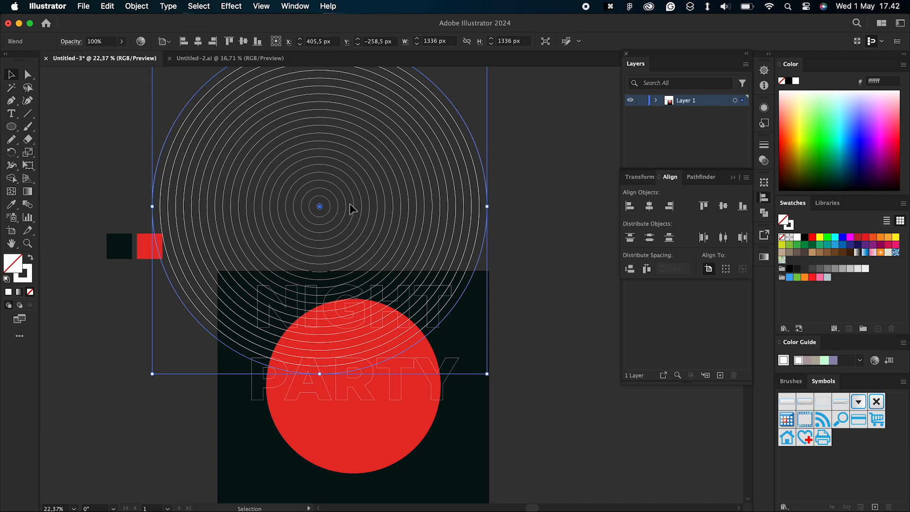
left_click(575, 253)
scroll(564, 255, "right", 2)
left_click_drag(284, 221, 494, 229)
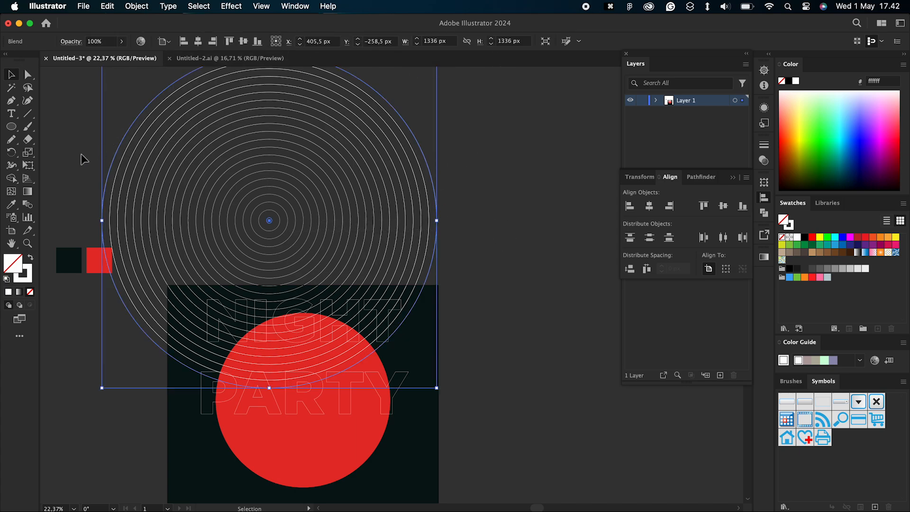
key("Return")
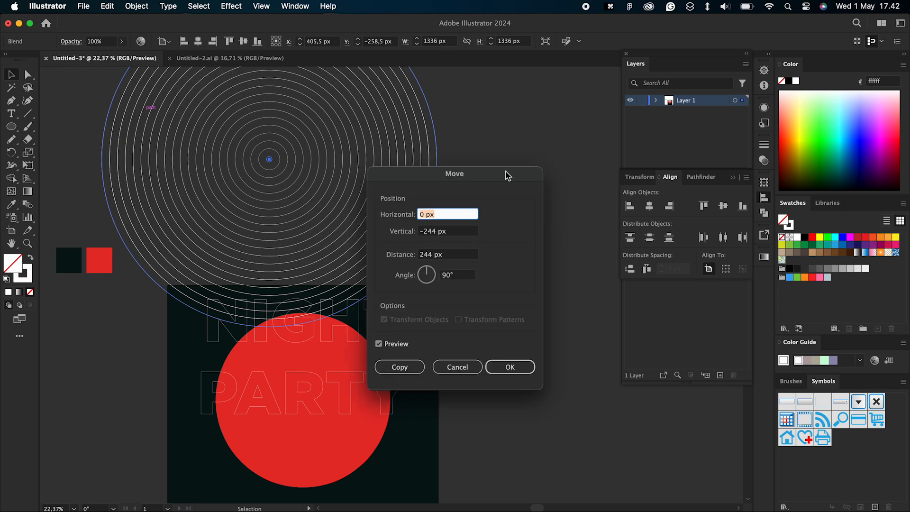
left_click(443, 367)
left_click(514, 219)
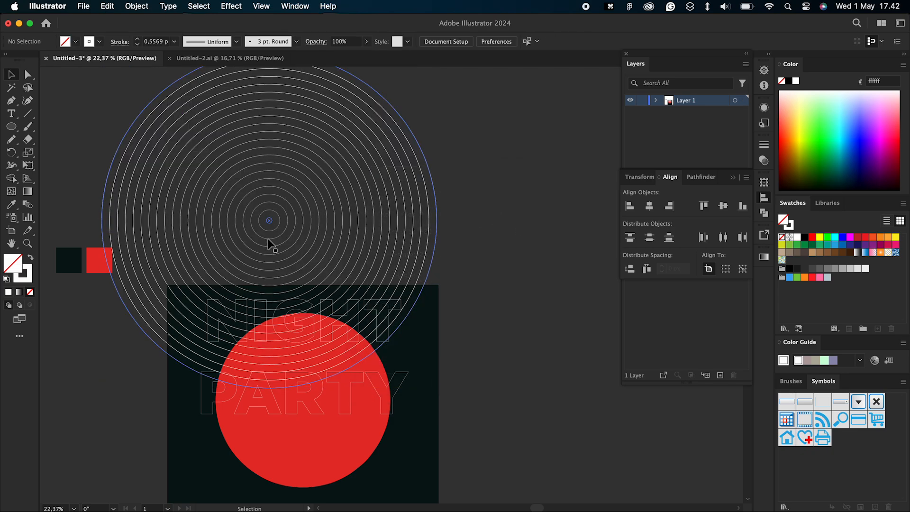
Step: Set the stroke weight of the blended rings to 0.25 pt
left_click(351, 231)
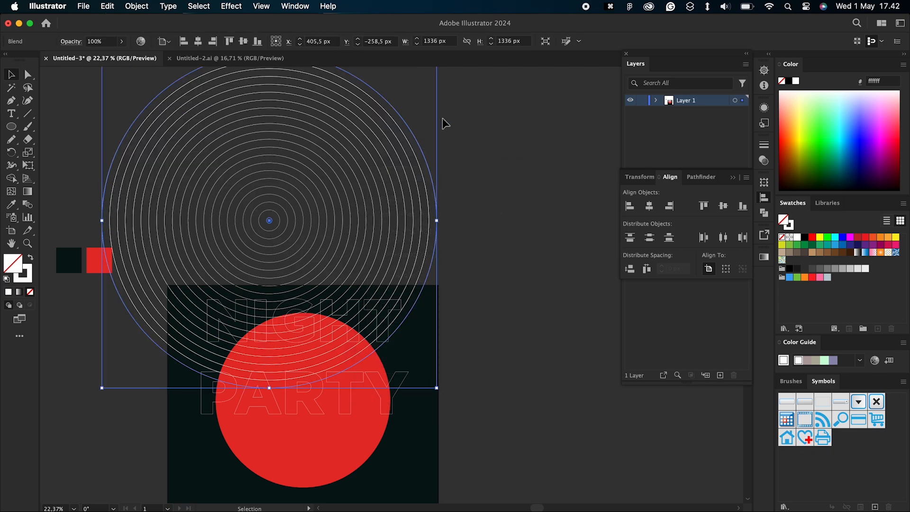
left_click(763, 145)
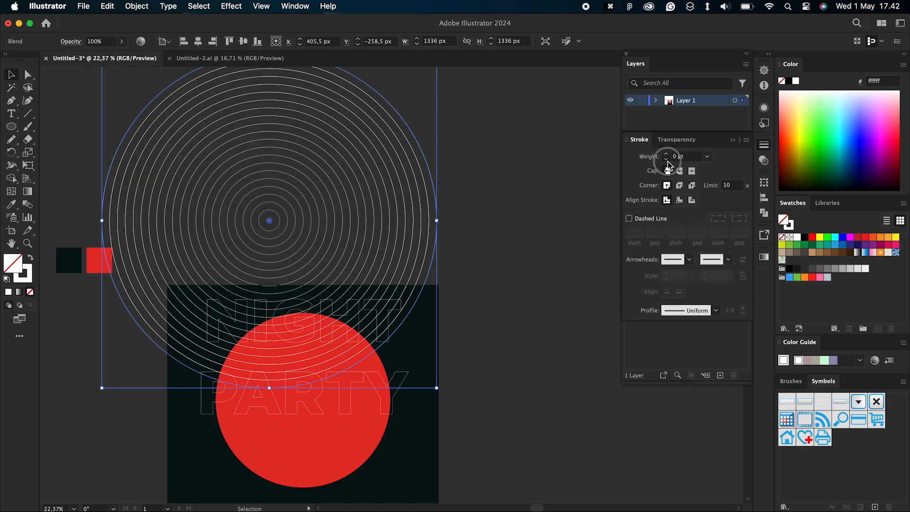
left_click(707, 157)
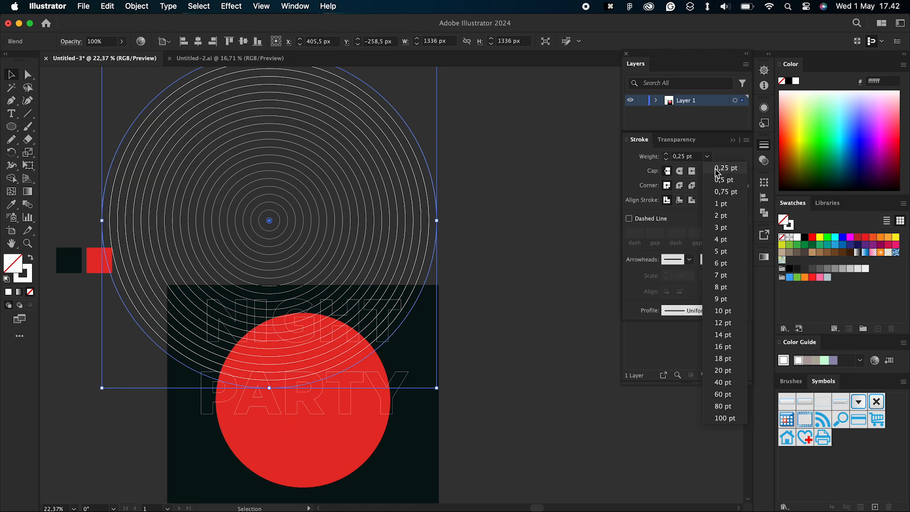
left_click(716, 168)
left_click(526, 168)
Step: Scale the blended rings to about 830 px and place them over the artboard's upper-right corner
left_click(308, 201)
scroll(307, 202, "up", 3)
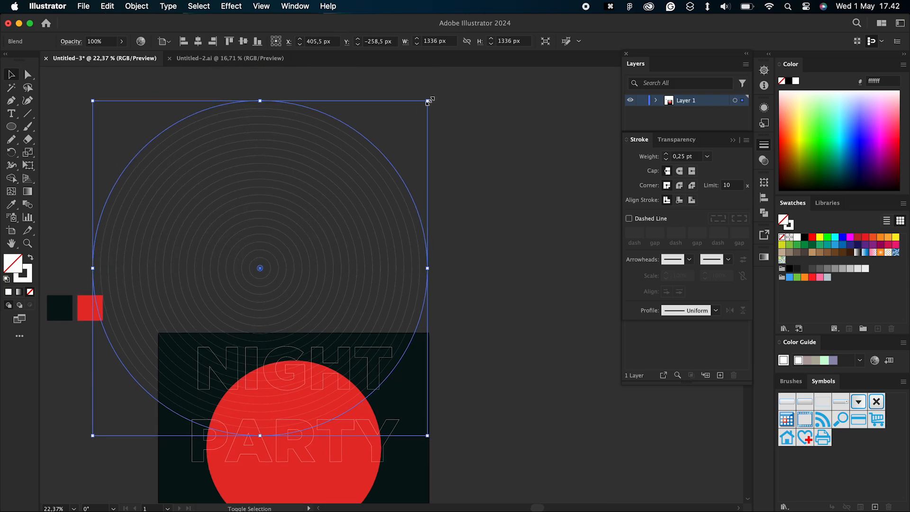
left_click_drag(429, 101, 247, 280)
left_click_drag(218, 339, 425, 335)
scroll(441, 313, "right", 2)
scroll(440, 313, "up", 1)
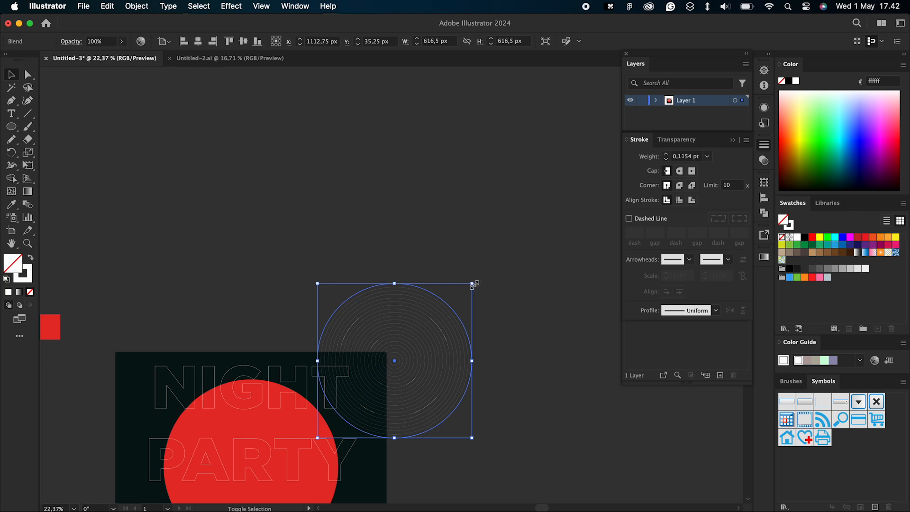
left_click_drag(473, 284, 525, 230)
Step: Set the stroke weight of the blended rings to 0.5 pt
left_click(667, 154)
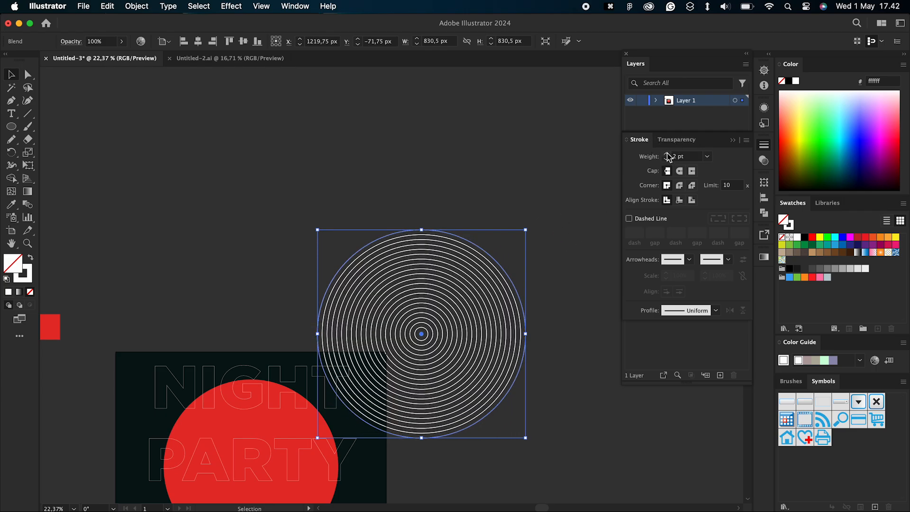
left_click(666, 161)
left_click(666, 160)
left_click(465, 194)
scroll(466, 194, "down", 2)
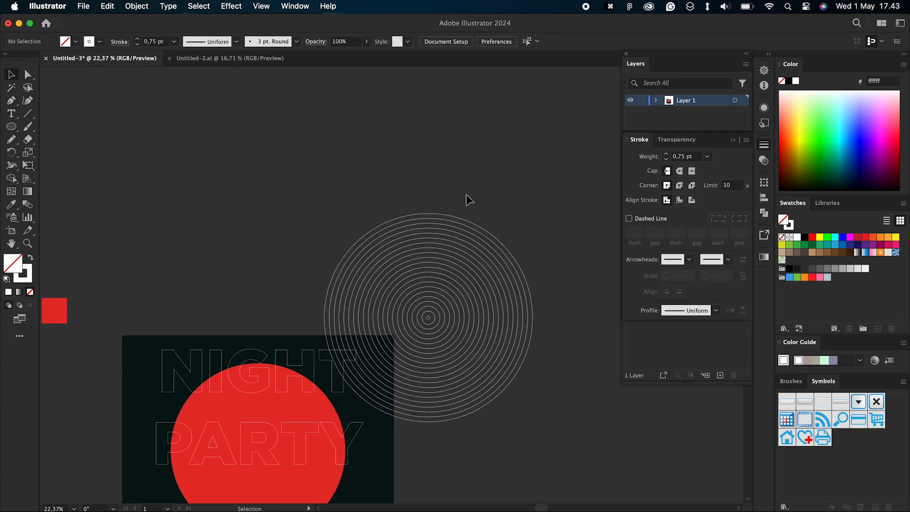
left_click(467, 271)
left_click(666, 159)
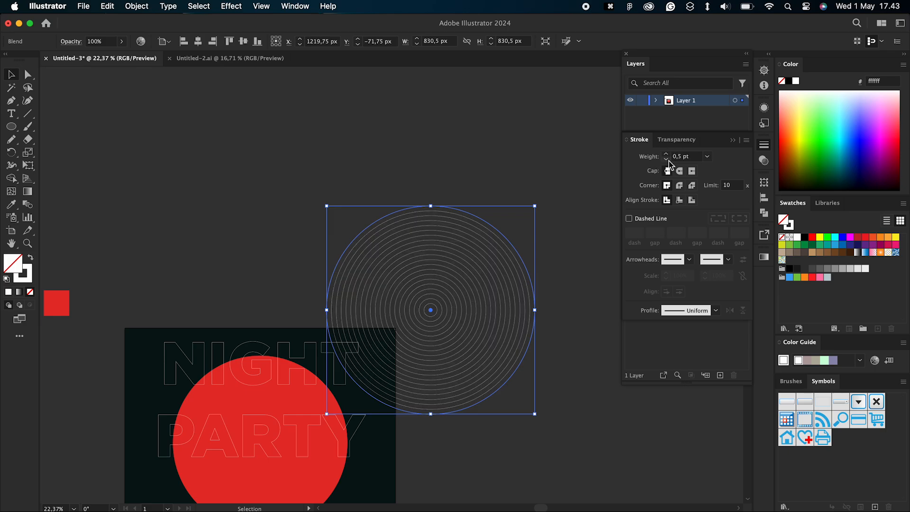
left_click(408, 174)
Step: Lower the opacity of the blended rings to about 44%
scroll(408, 175, "down", 2)
scroll(408, 175, "left", 1)
left_click(446, 222)
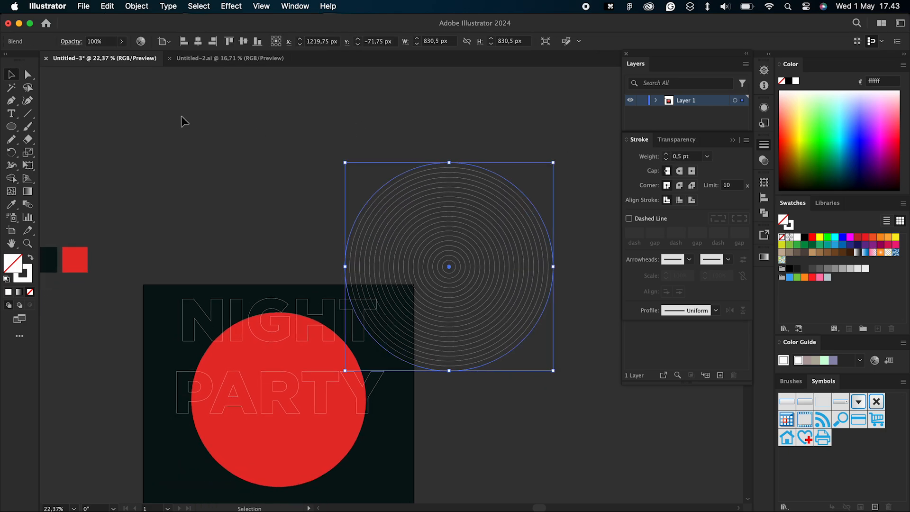
left_click(121, 42)
left_click(103, 55)
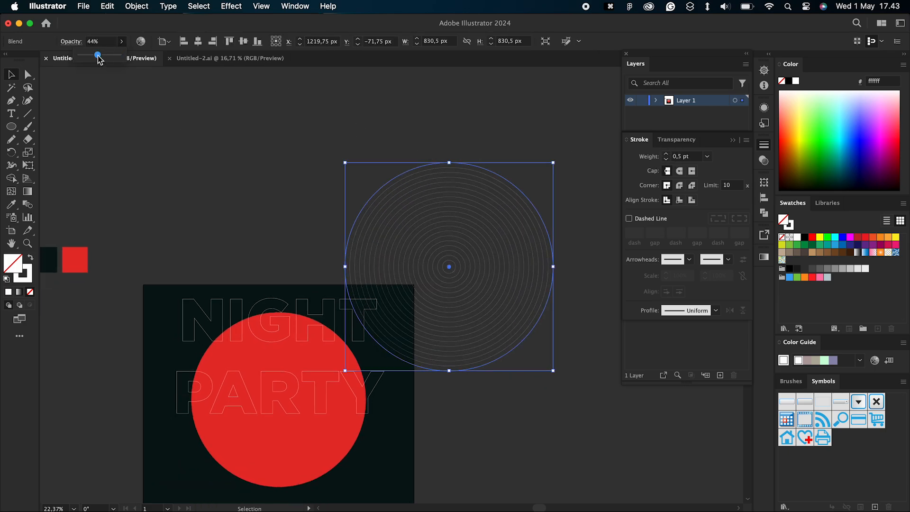
Step: Enlarge the blended rings to about 984 px and keep them centred on the artboard's upper-right corner
left_click(215, 154)
left_click(488, 238)
left_click_drag(488, 238, 460, 260)
left_click_drag(524, 184, 525, 184)
left_click_drag(614, 105, 562, 146)
Step: Duplicate the blended rings and place the copy over the artboard's lower-left corner
scroll(562, 144, "down", 5)
left_click_drag(513, 213, 304, 420)
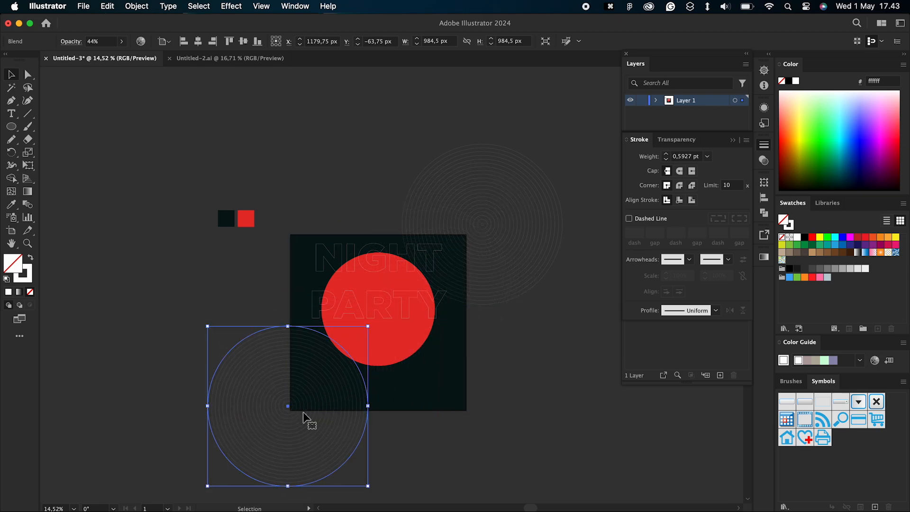
left_click(267, 258)
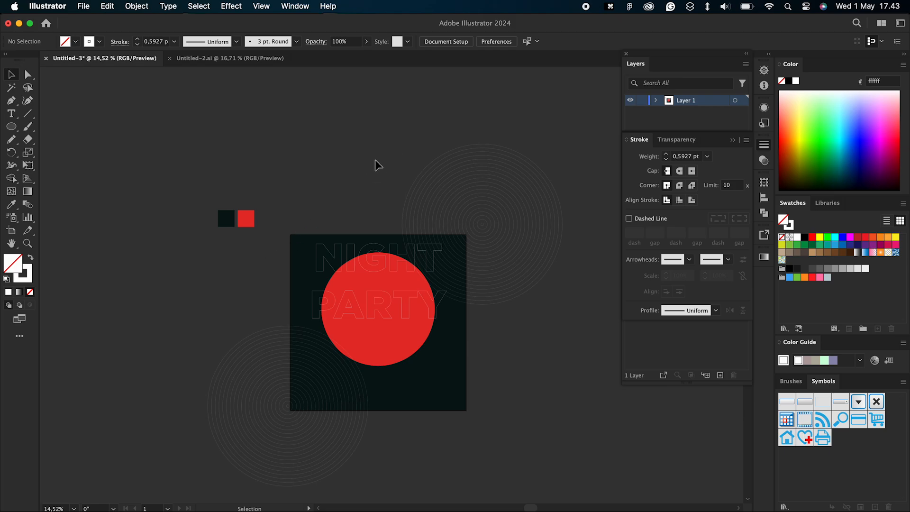
Step: Enlarge the red circle slightly about its centre
scroll(375, 162, "up", 3)
scroll(376, 162, "down", 5)
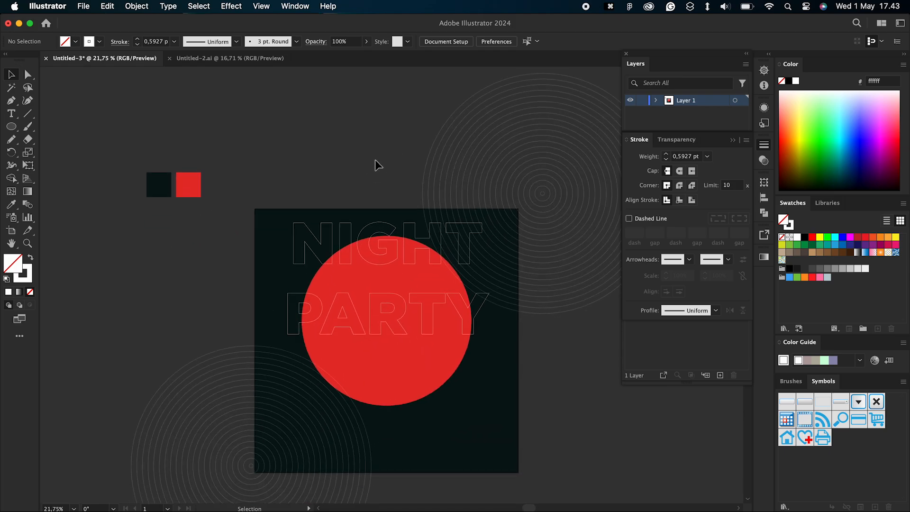
left_click(406, 357)
left_click_drag(470, 376, 474, 380)
left_click(347, 139)
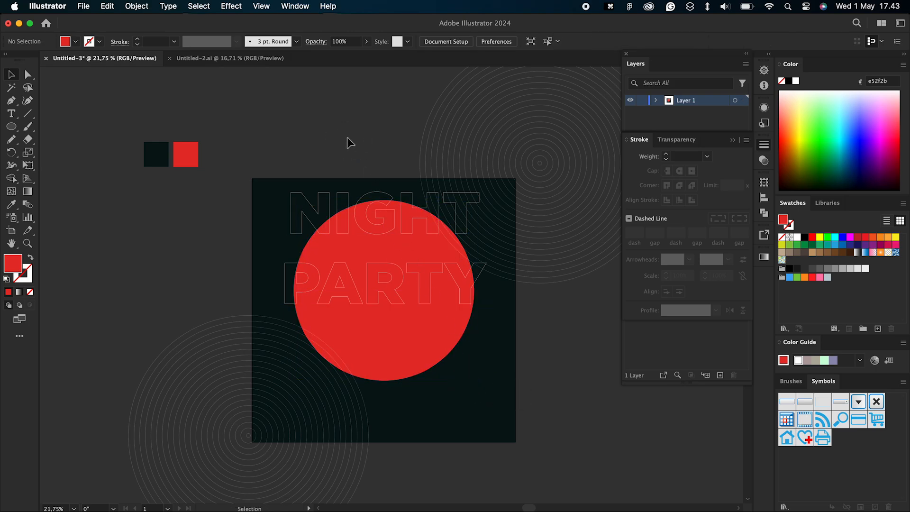
Step: Add the text NIGHT above the artboard in Gotham-Black, enlarge it to about 156 pt and fill it white
left_click(9, 115)
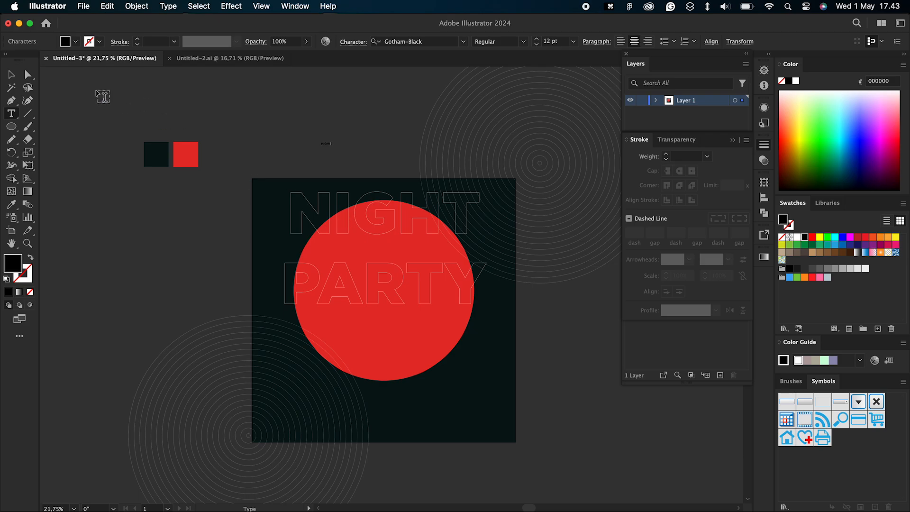
left_click(12, 73)
left_click_drag(329, 149, 397, 200)
left_click(798, 238)
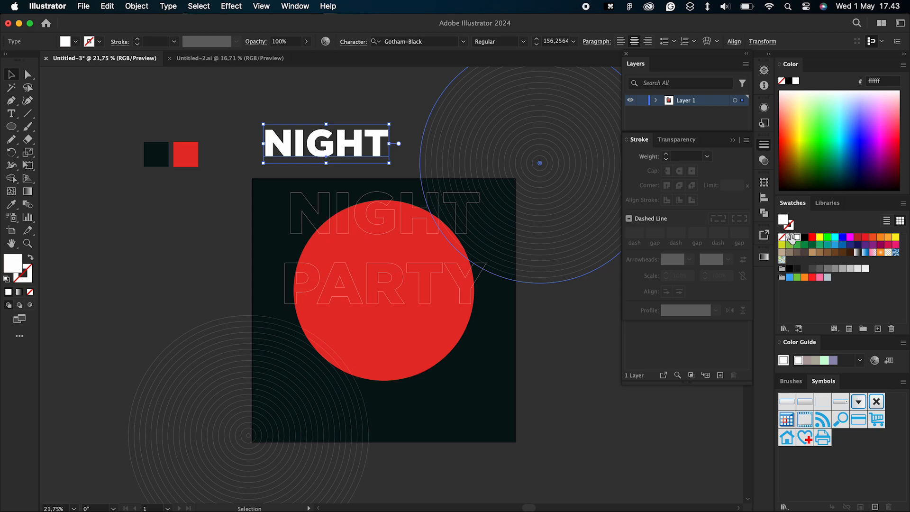
Step: Centre the white NIGHT text on the artboard, place it over the red circle's lower edge and enlarge it to about 217 pt
left_click(723, 45)
left_click(637, 71)
left_click(712, 72)
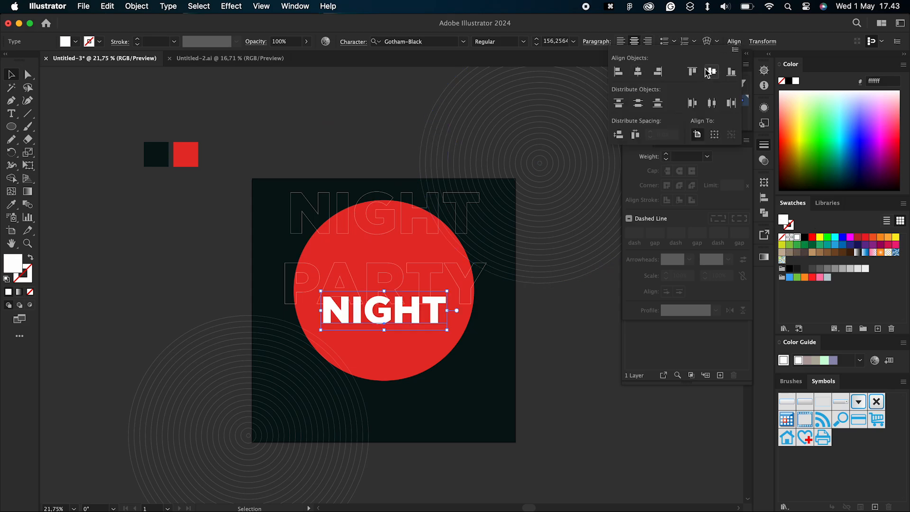
left_click(375, 320)
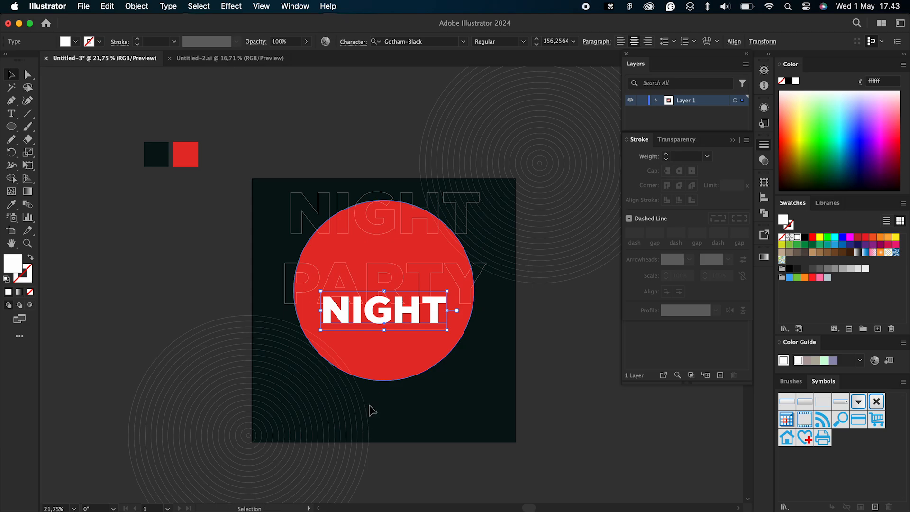
left_click_drag(421, 315, 471, 361)
Step: Apply a Multiply drop shadow to the white NIGHT text with 81% opacity and an 8 px X offset
left_click(231, 6)
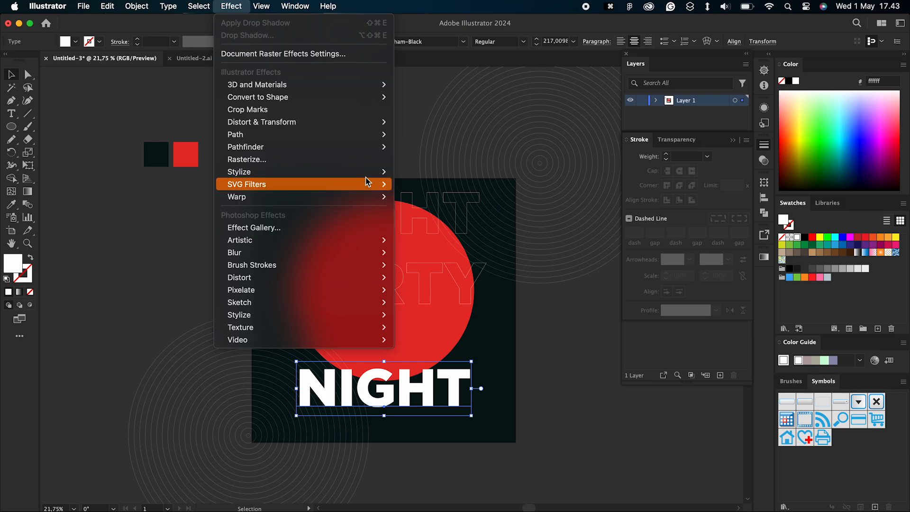
mouse_move(369, 172)
left_click(418, 173)
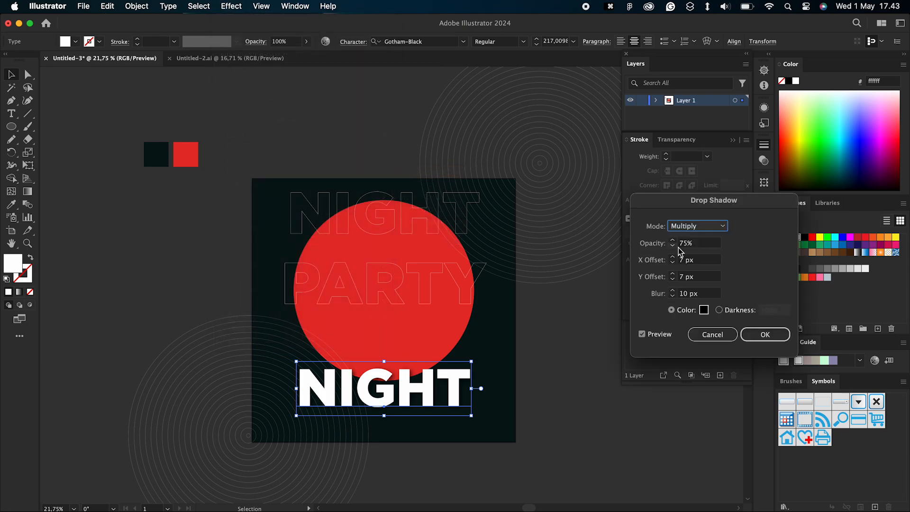
left_click(672, 241)
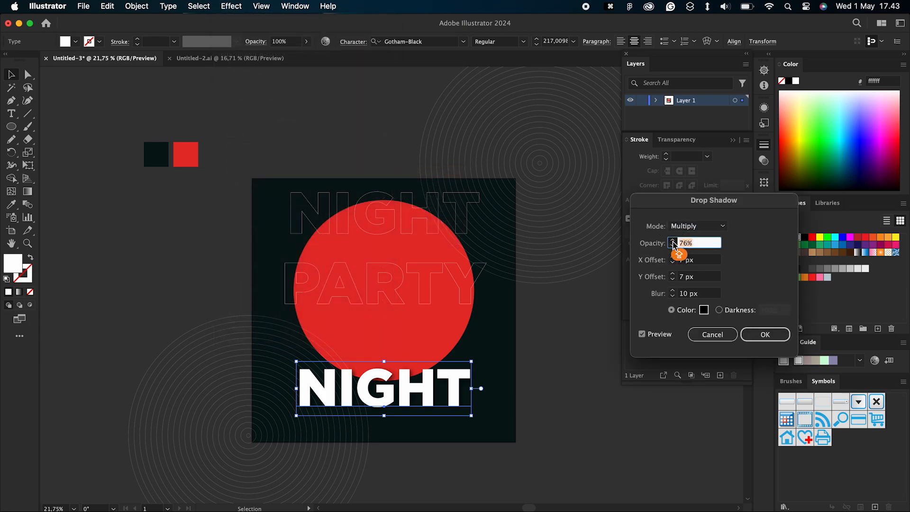
left_click(673, 241, "shift")
left_click(673, 241)
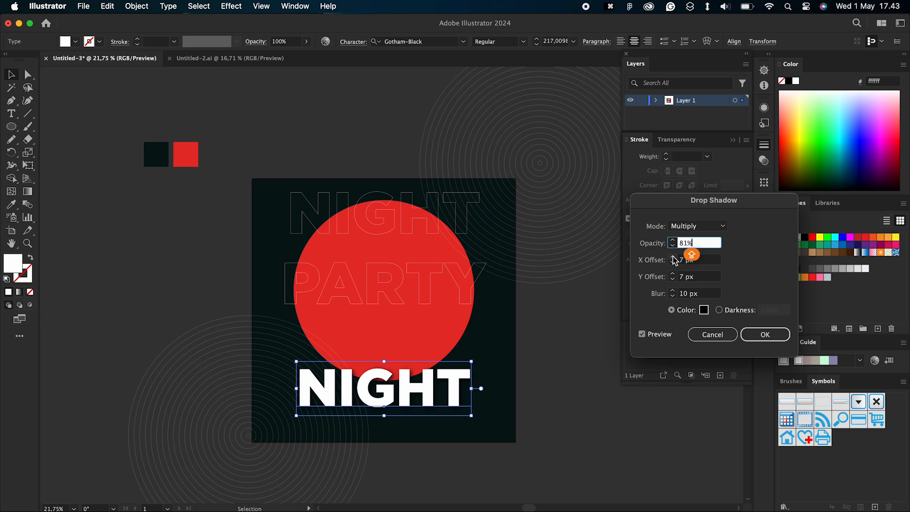
left_click(673, 258)
left_click(672, 274)
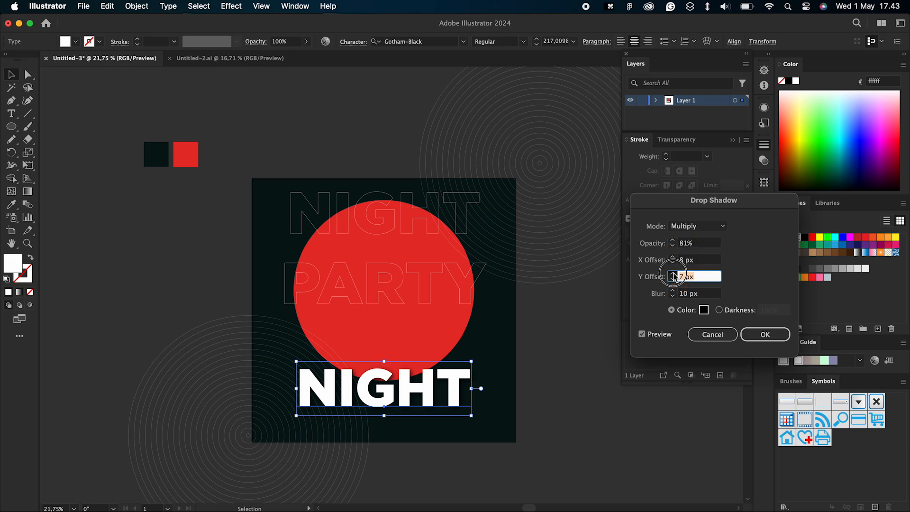
left_click(764, 334)
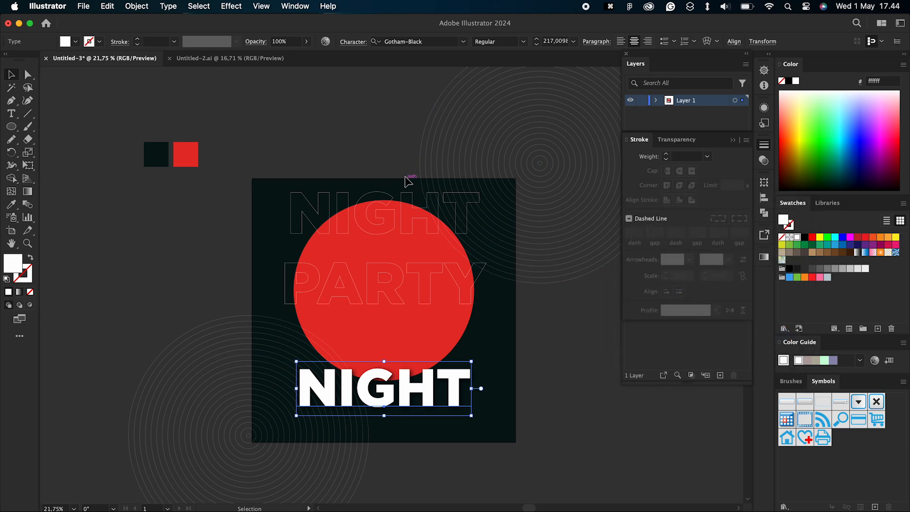
left_click(408, 179)
Step: Add a separate line of text above the artboard containing a placeholder first and last name
scroll(407, 179, "down", 1)
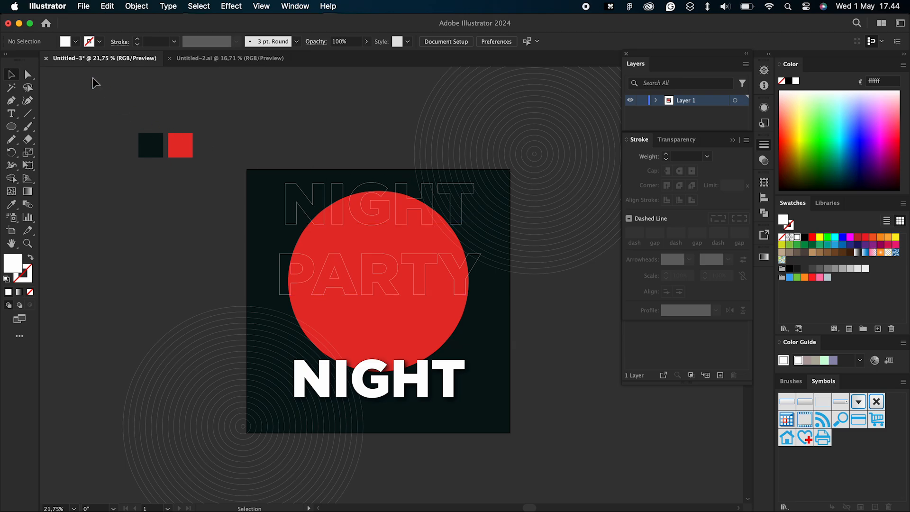
left_click(14, 114)
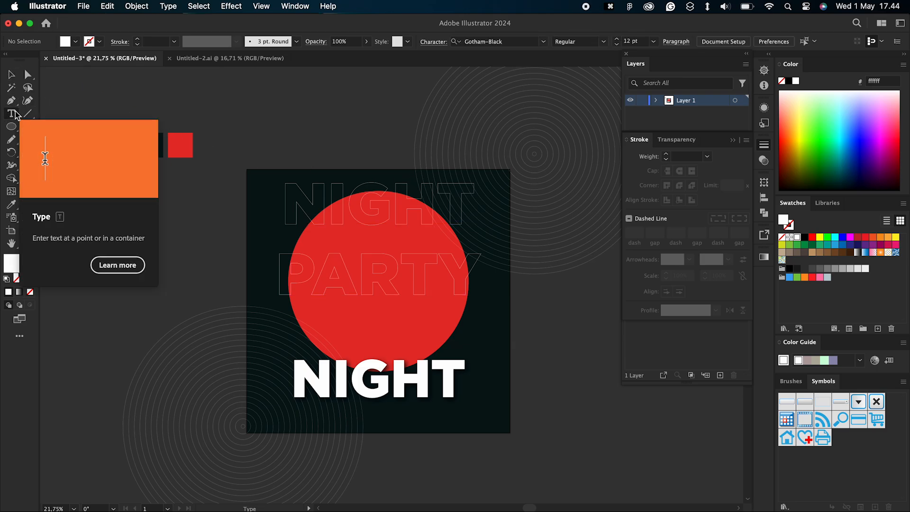
left_click(245, 126)
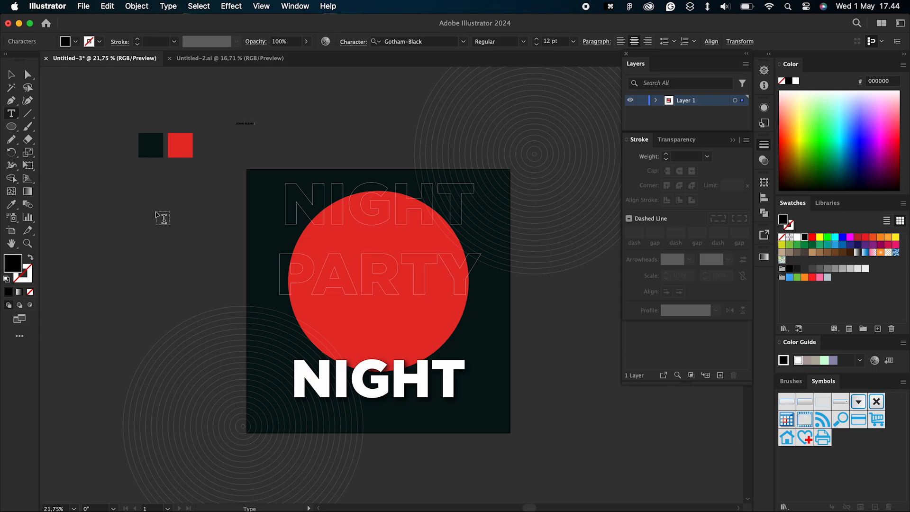
left_click(14, 75)
Step: Set the name text in the Heaters font, enlarge it to about 236 pt over the bottom of the white NIGHT and fill it white
left_click(463, 41)
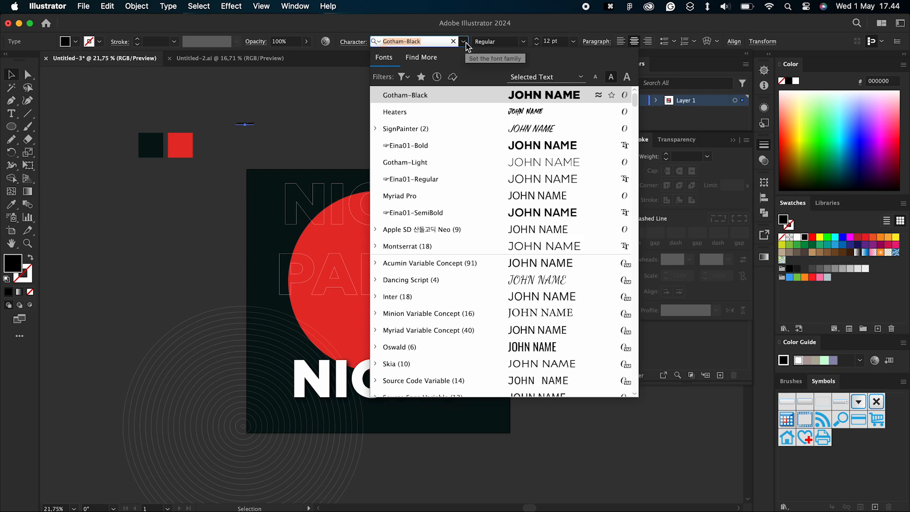
left_click(462, 111)
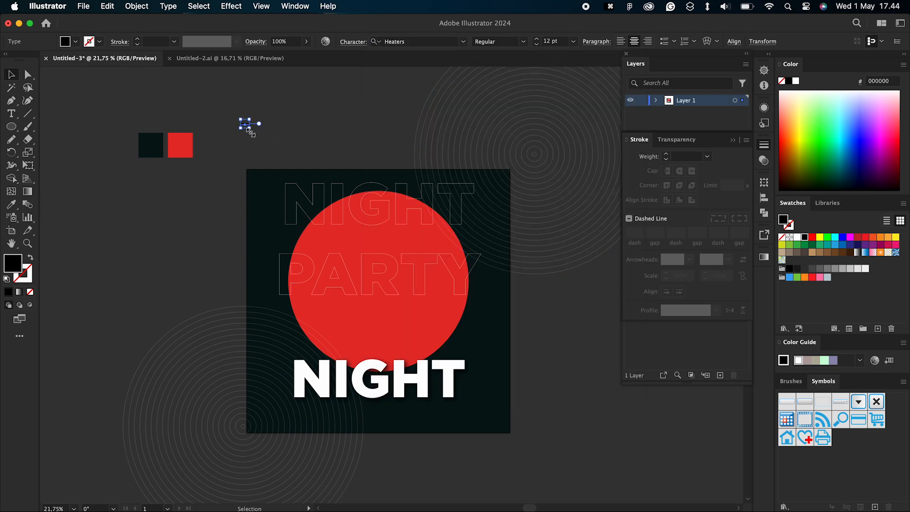
left_click_drag(247, 128, 422, 399)
left_click(797, 236)
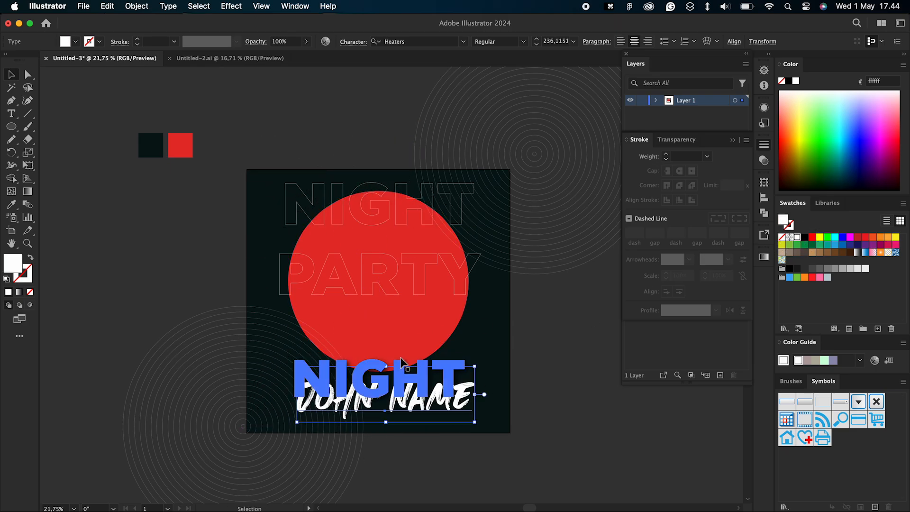
Step: Recolour only the first word of the name text with the red of the sample square beside the artboard
key("t")
left_click_drag(374, 403, 237, 400)
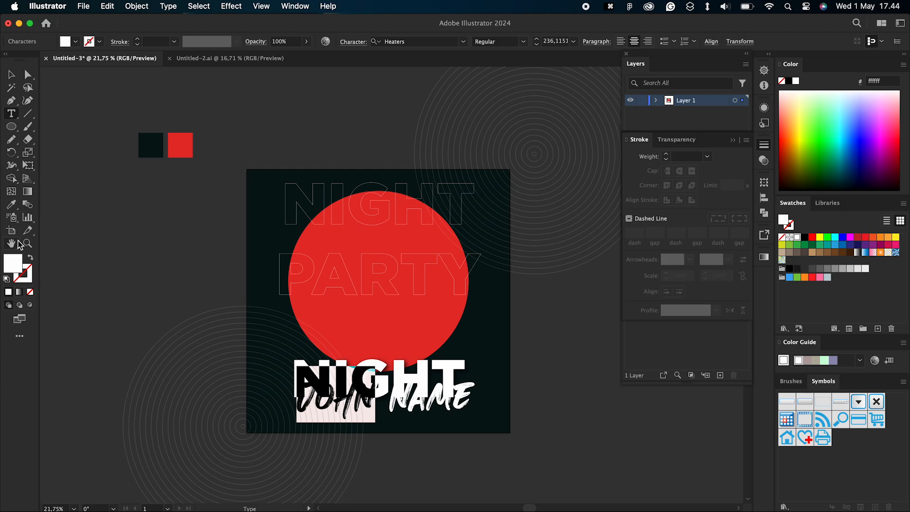
left_click(11, 208)
left_click(180, 144)
key("Escape")
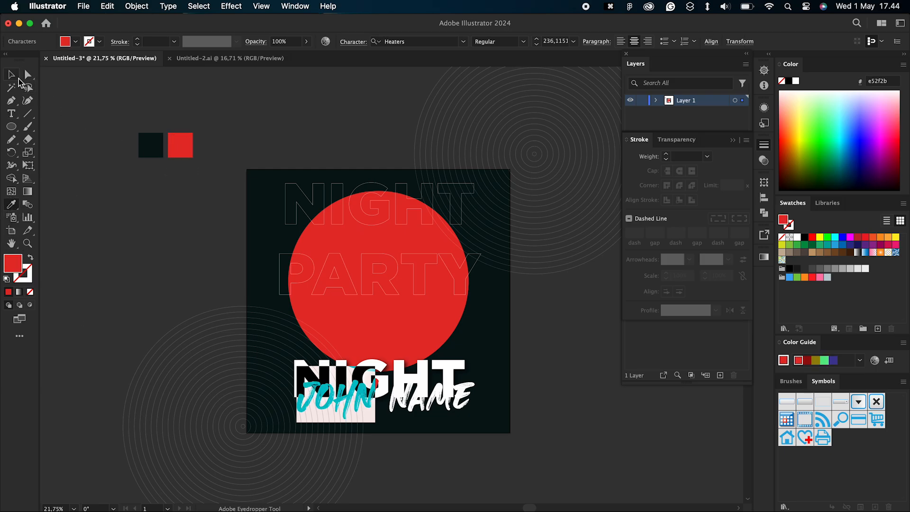
left_click(244, 85)
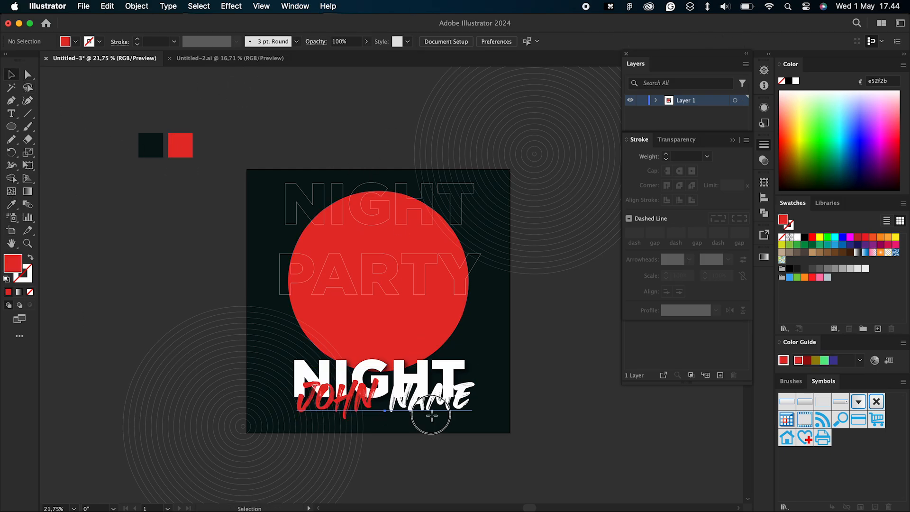
Step: Apply the last-used drop shadow to the name text
left_click(426, 413)
left_click(232, 6)
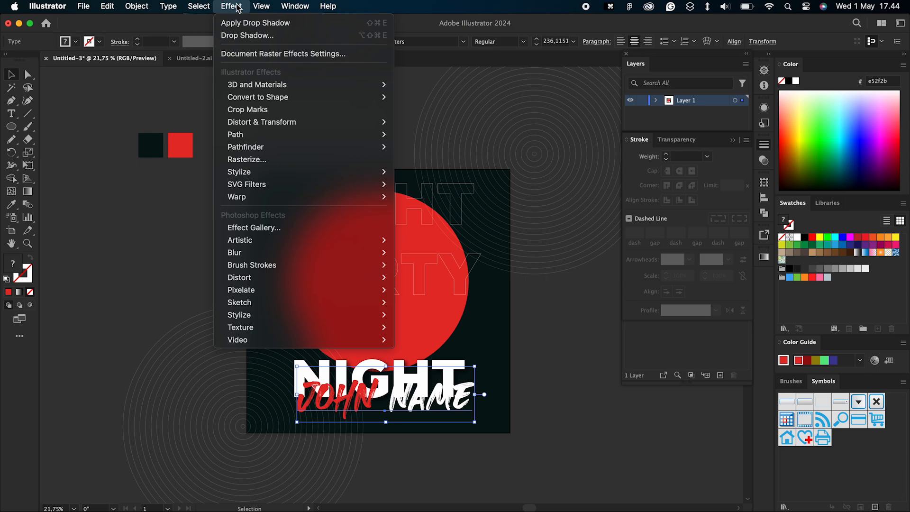
left_click(259, 19)
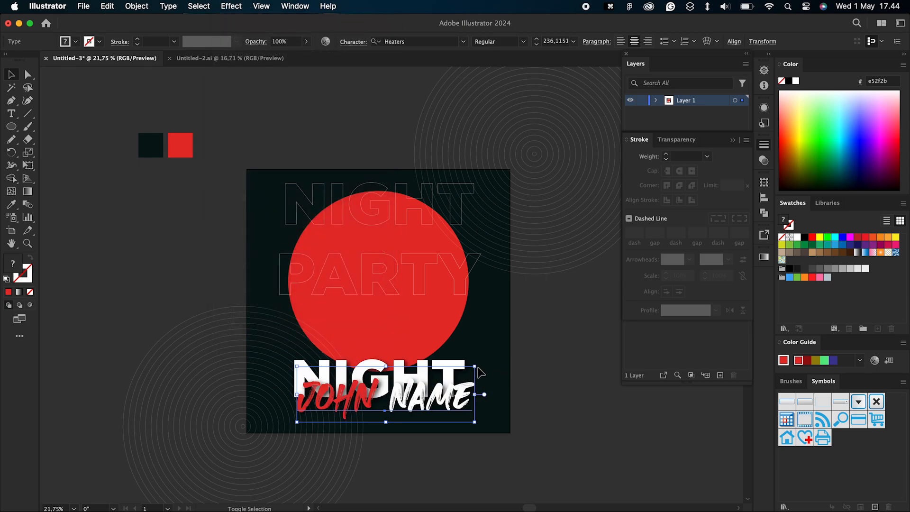
Step: Shrink the name text, tilt it counterclockwise and place it across the lower edge of the white NIGHT
left_click_drag(475, 366, 446, 356)
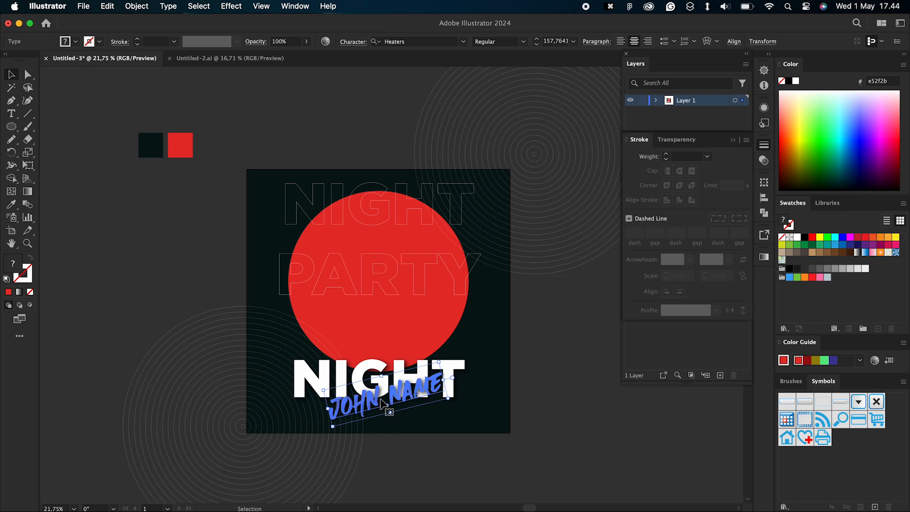
left_click_drag(381, 400, 375, 400)
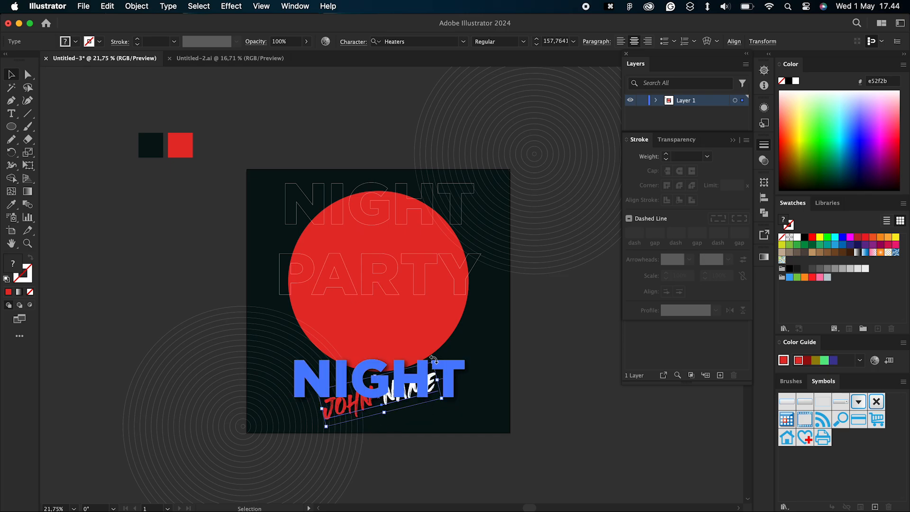
Step: Duplicate the white NIGHT text directly above itself and change the copy's wording to PARTY
left_click(324, 375)
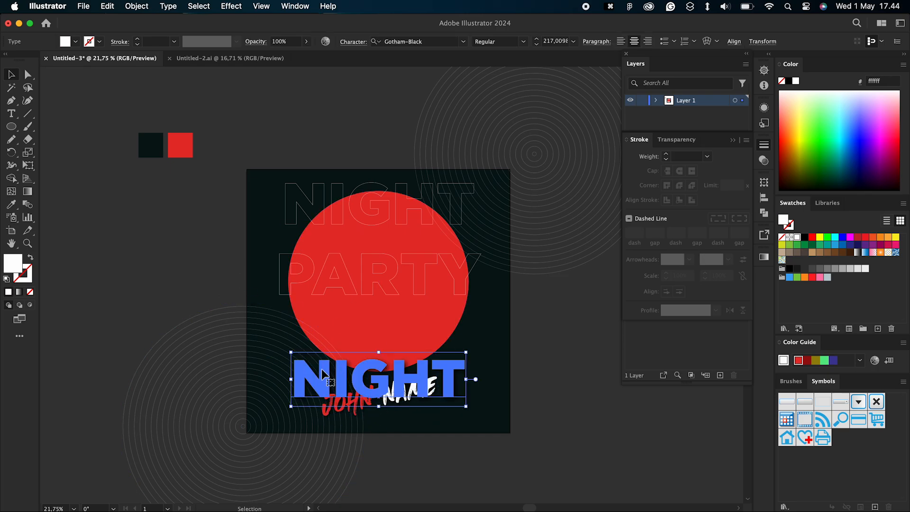
left_click_drag(324, 374, 325, 316)
double_click(339, 317)
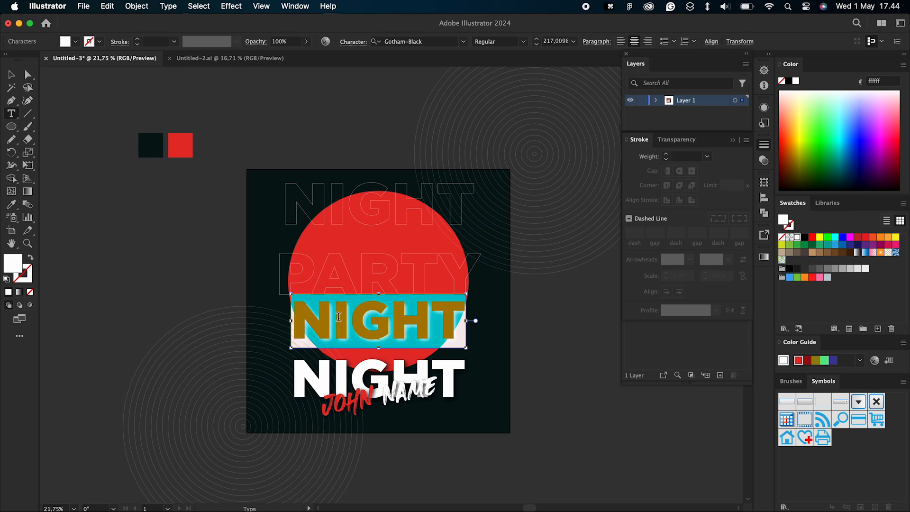
type("PARTY")
Step: Change the font of the whole white PARTY text to Heaters
key("super+a")
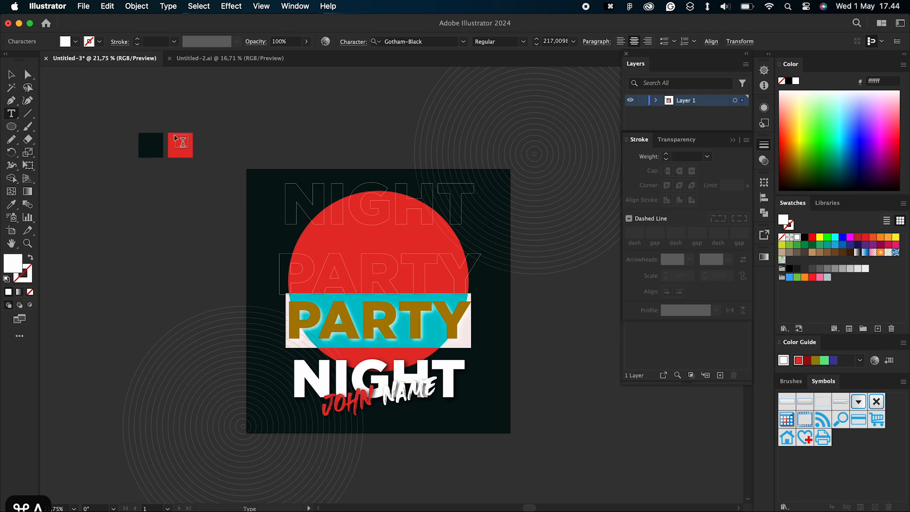
left_click(464, 42)
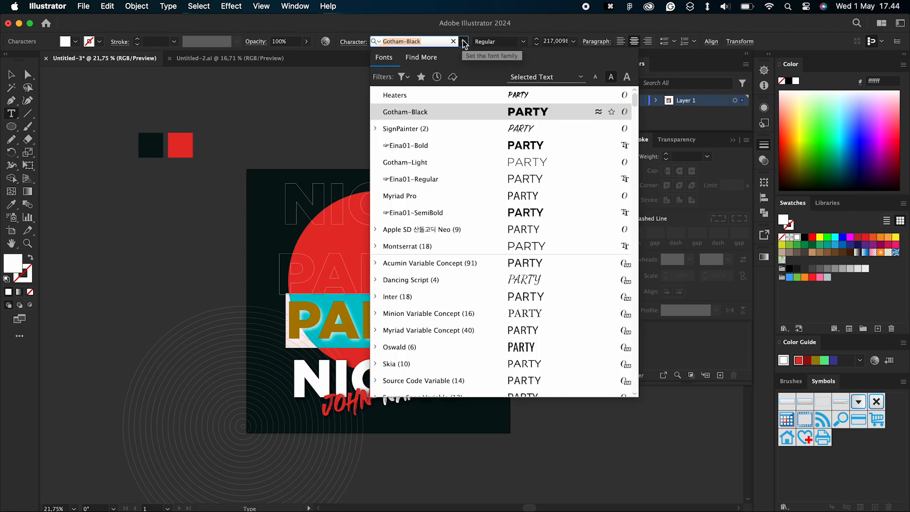
left_click(484, 95)
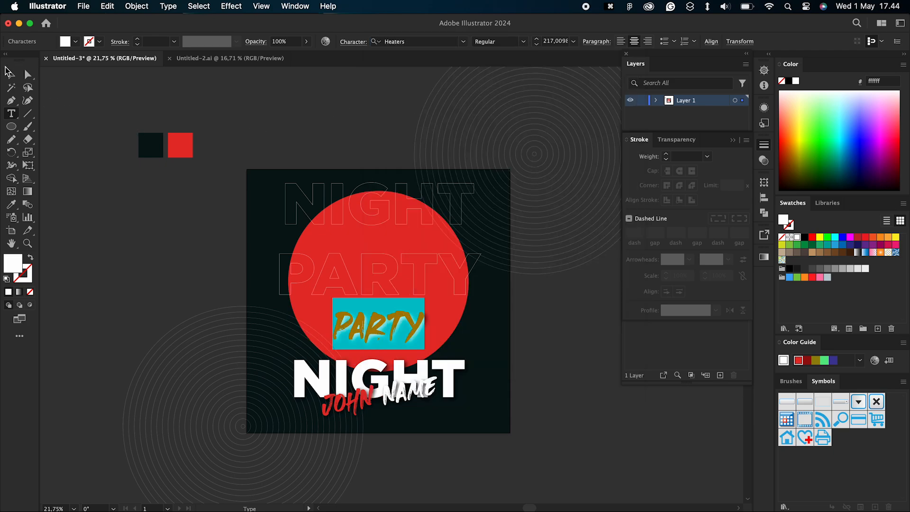
key("Escape")
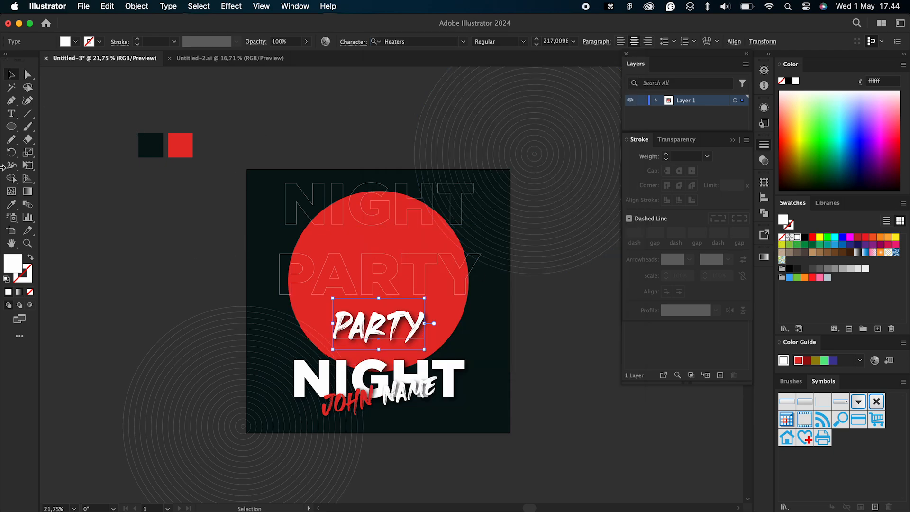
Step: Recolour the brush-style PARTY text with the red of the sample square beside the artboard
left_click(11, 204)
left_click(180, 145)
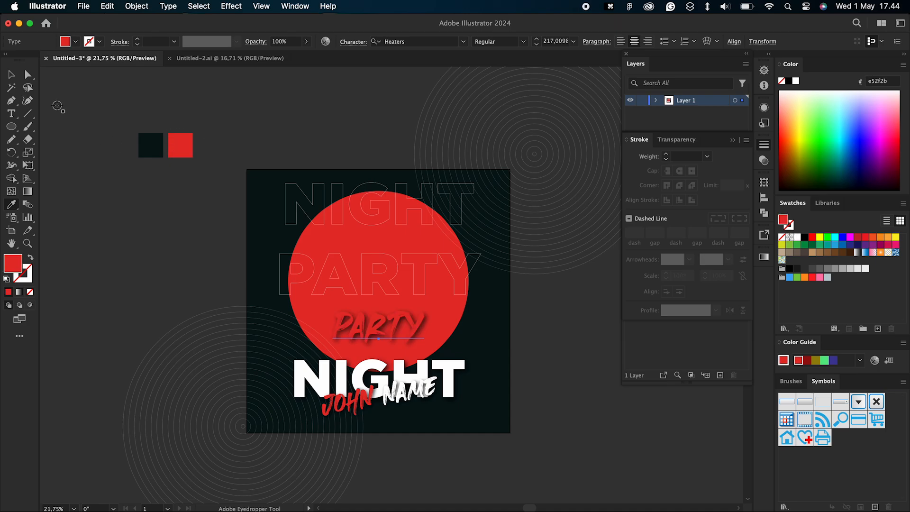
left_click(12, 79)
Step: Shrink the red PARTY text to about 155 pt and place it over the upper middle of the white NIGHT
left_click_drag(379, 330, 379, 358)
left_click_drag(428, 334, 389, 363)
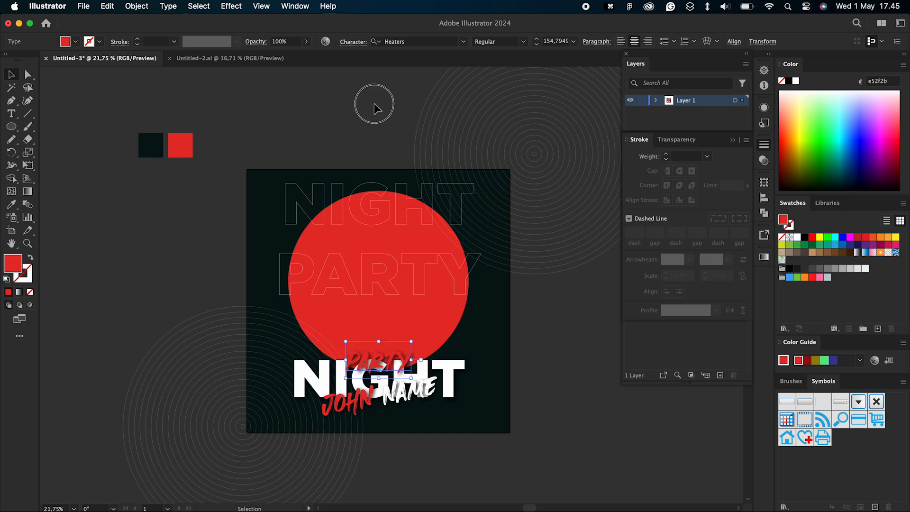
left_click(374, 104)
scroll(373, 104, "right", 3)
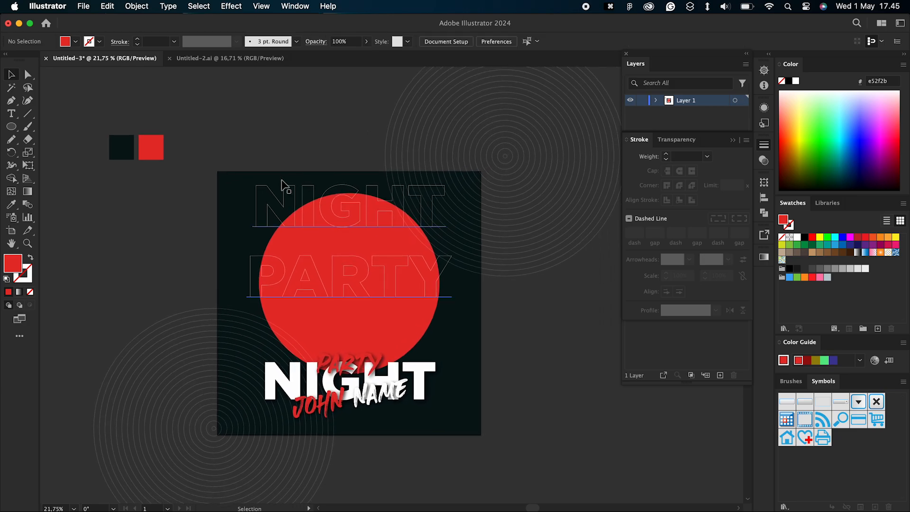
scroll(228, 188, "left", 2)
left_click(11, 114)
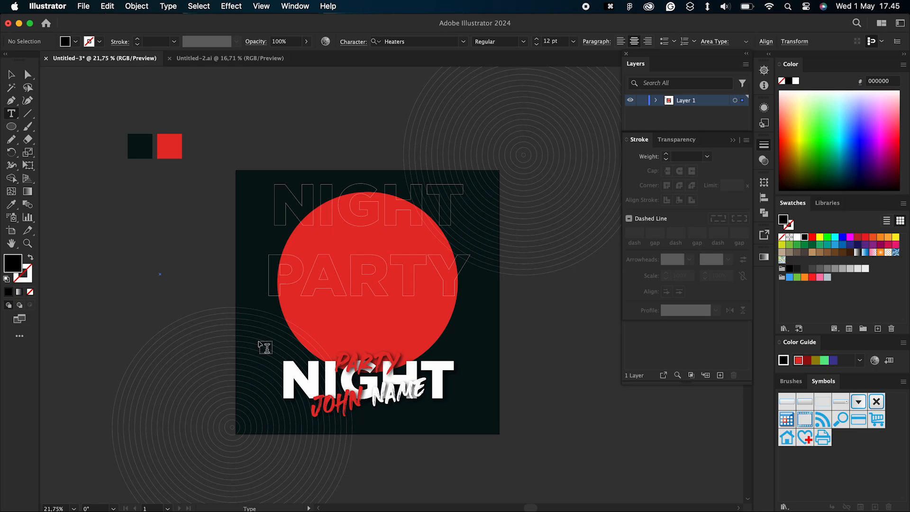
left_click(12, 75)
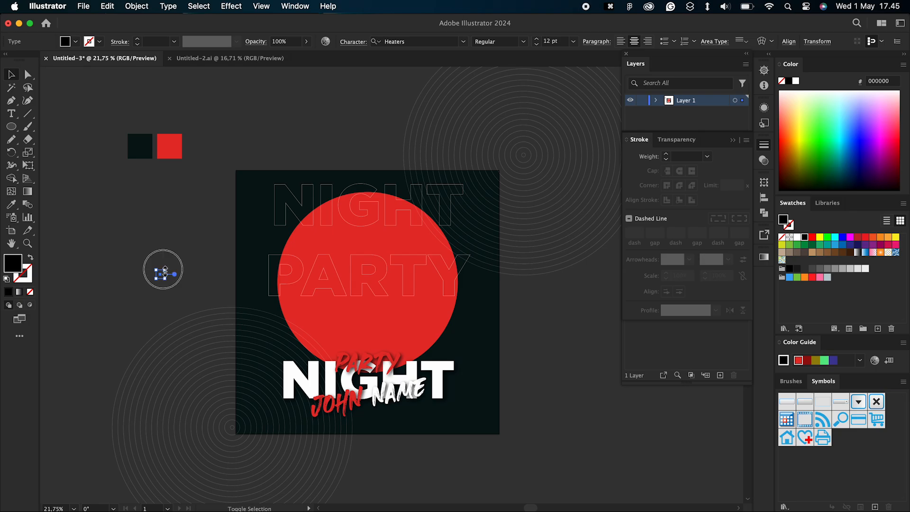
left_click(75, 292)
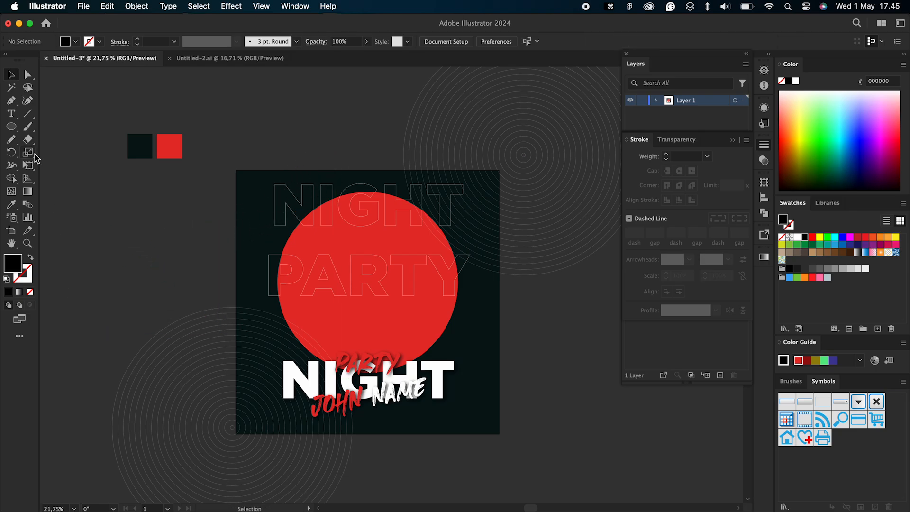
Step: Add the text CLUB PRESENT beside the artboard and enlarge it to about 92 pt
left_click(12, 113)
left_click(111, 257)
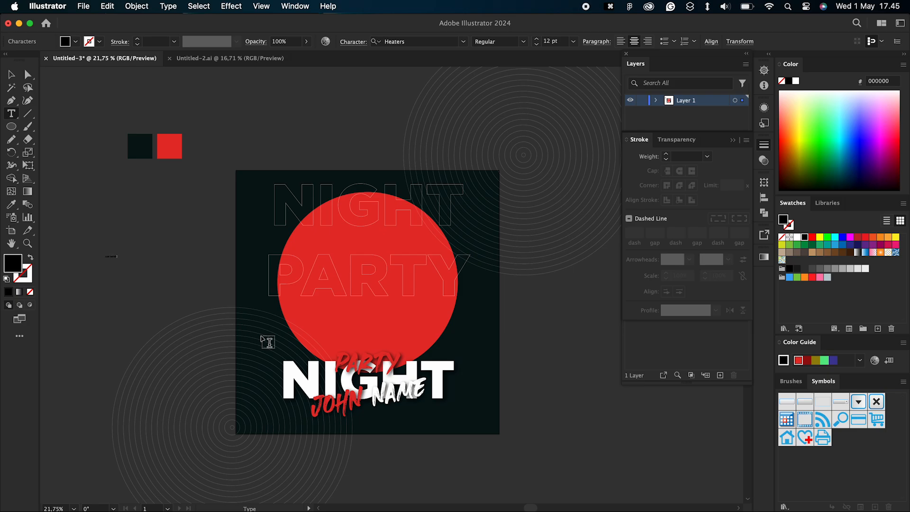
left_click(11, 74)
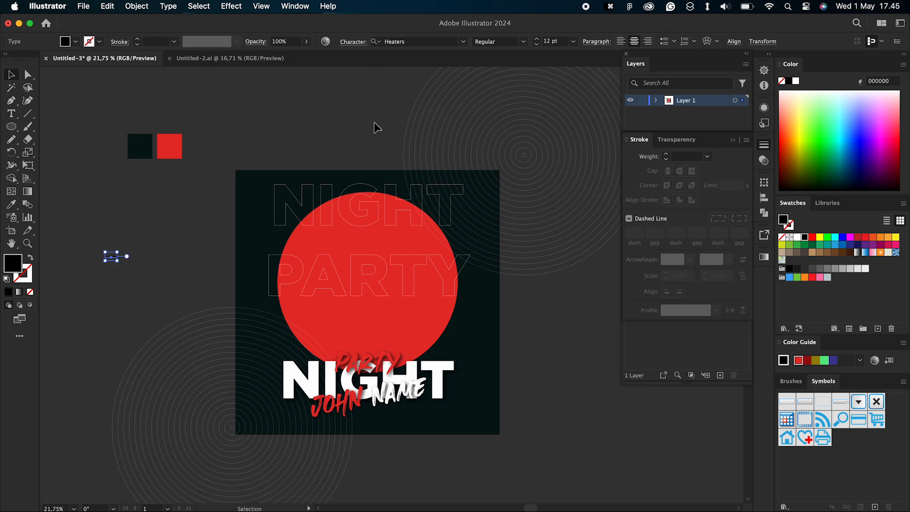
left_click_drag(119, 252, 197, 187)
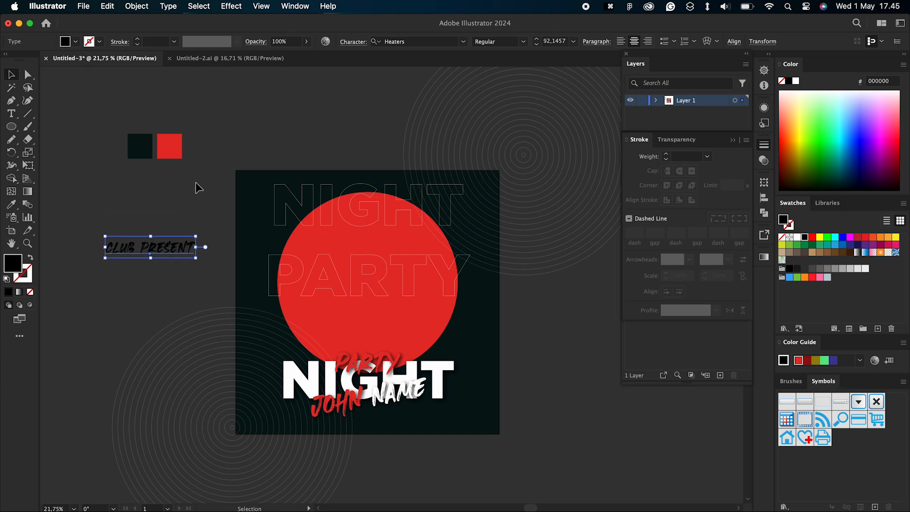
Step: Centre the CLUB PRESENT text horizontally near the artboard's upper edge and colour it white
left_click(732, 41)
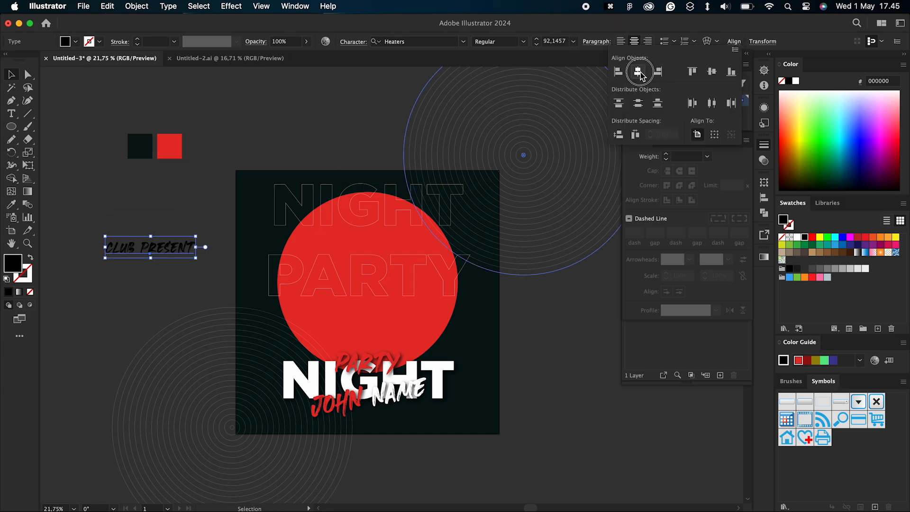
left_click(638, 72)
left_click_drag(375, 246, 376, 187)
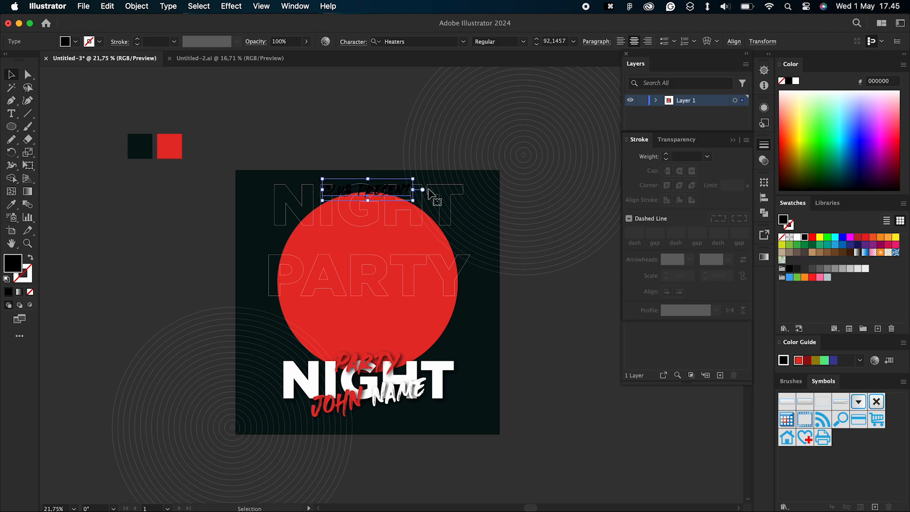
left_click(797, 237)
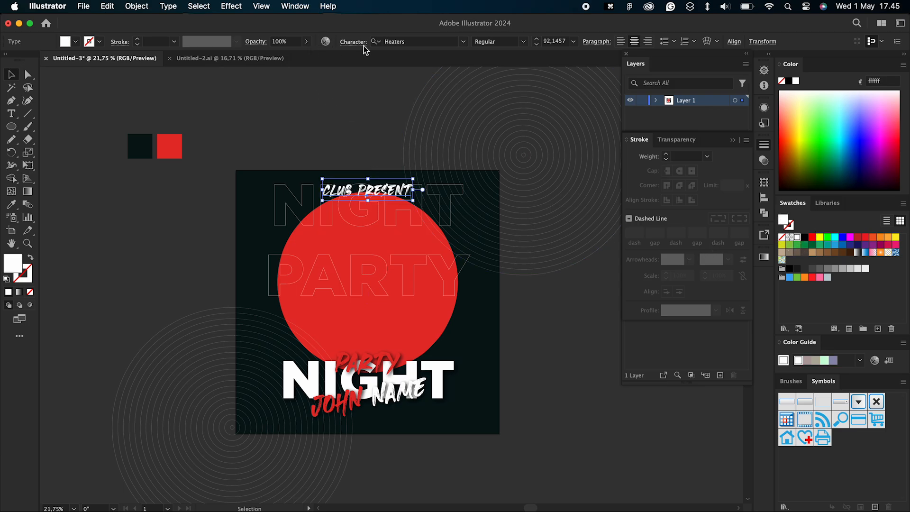
Step: Change the font of the CLUB PRESENT text to Gotham Bold and shrink it to about 60 pt
left_click(402, 37)
type("AI")
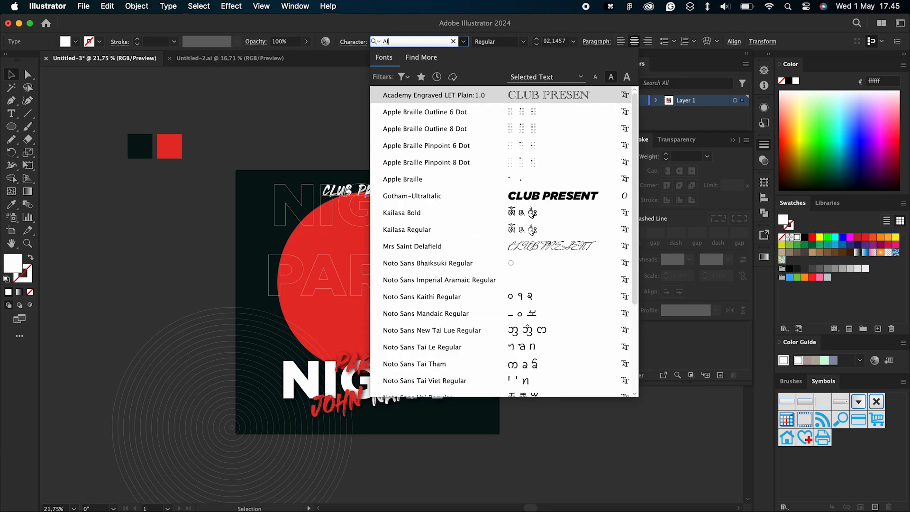
key("BackSpace")
key("BackSpace")
type("A")
key("BackSpace")
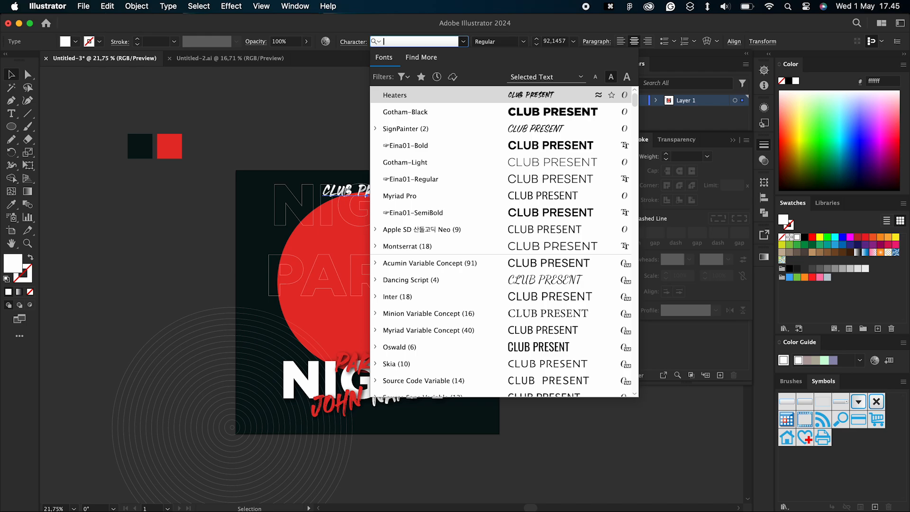
type("gotha")
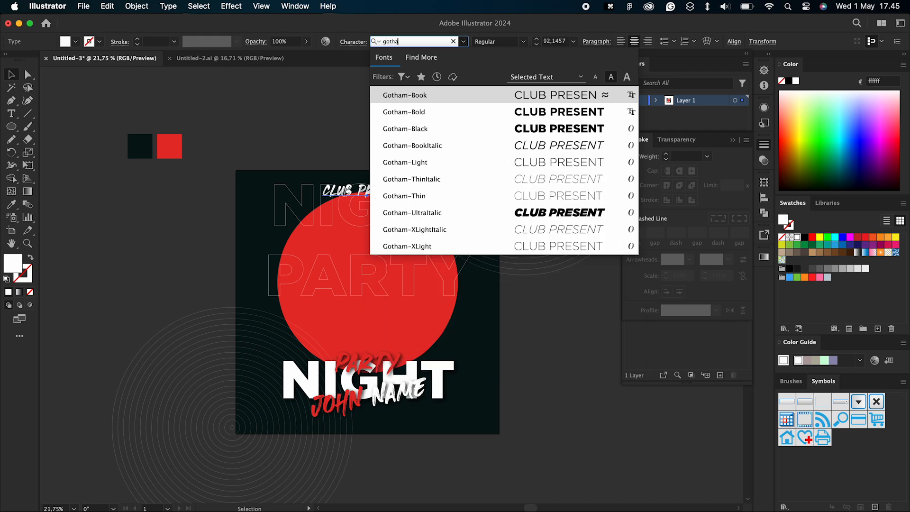
left_click(447, 114)
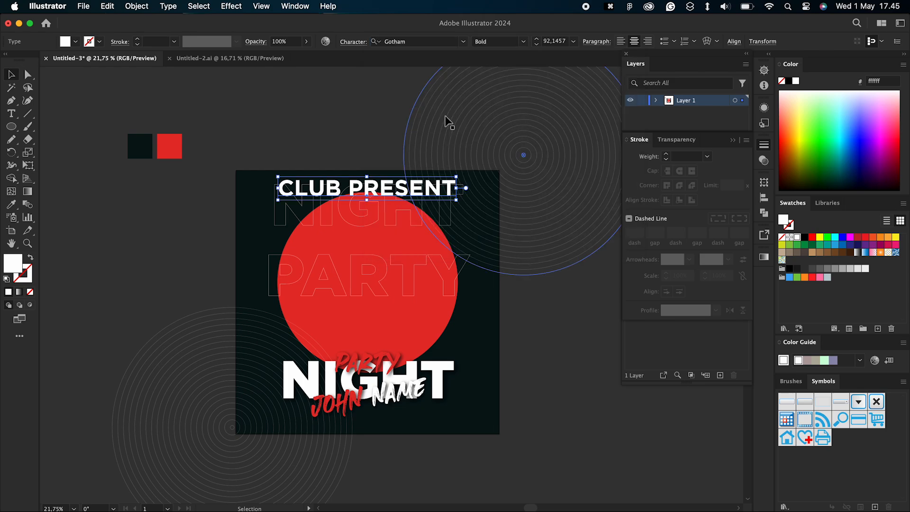
left_click_drag(456, 177, 426, 179)
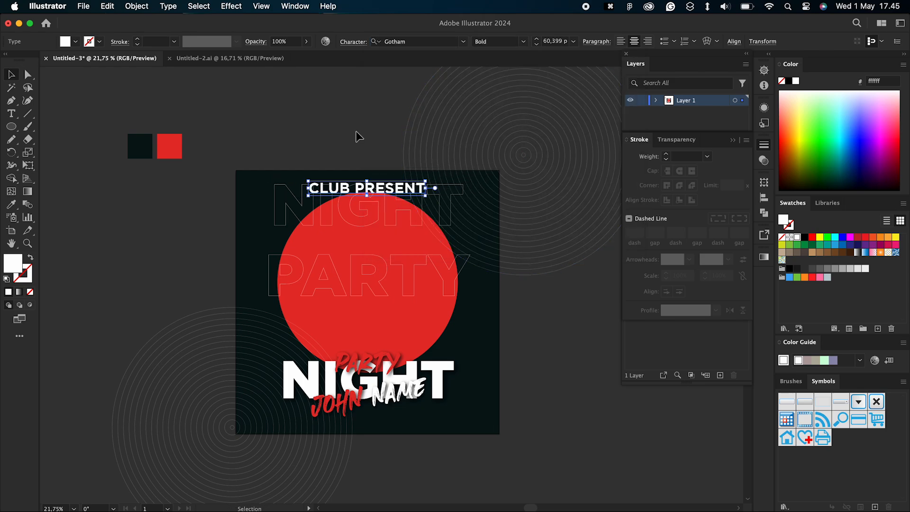
Step: Extend the heading at the artboard's upper edge to read CLUB PRESENT NAME
left_click(356, 130)
key("t")
left_click(369, 183)
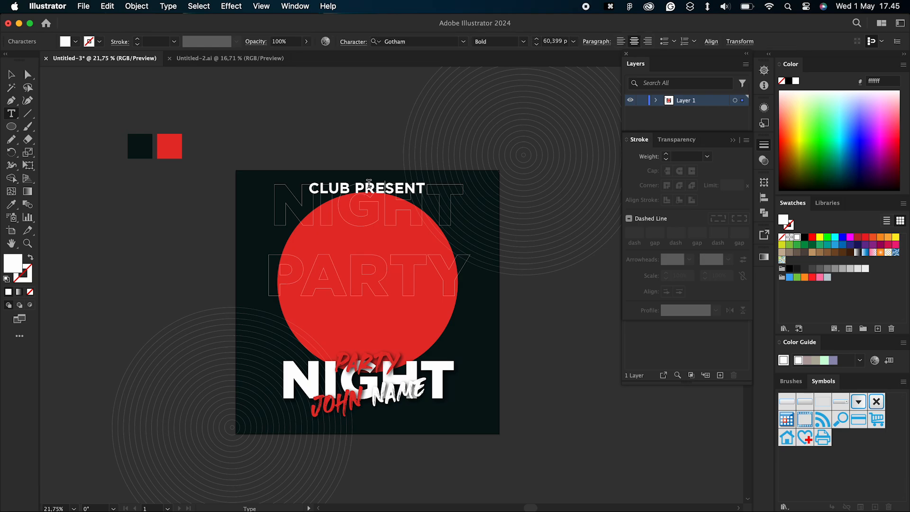
type("name")
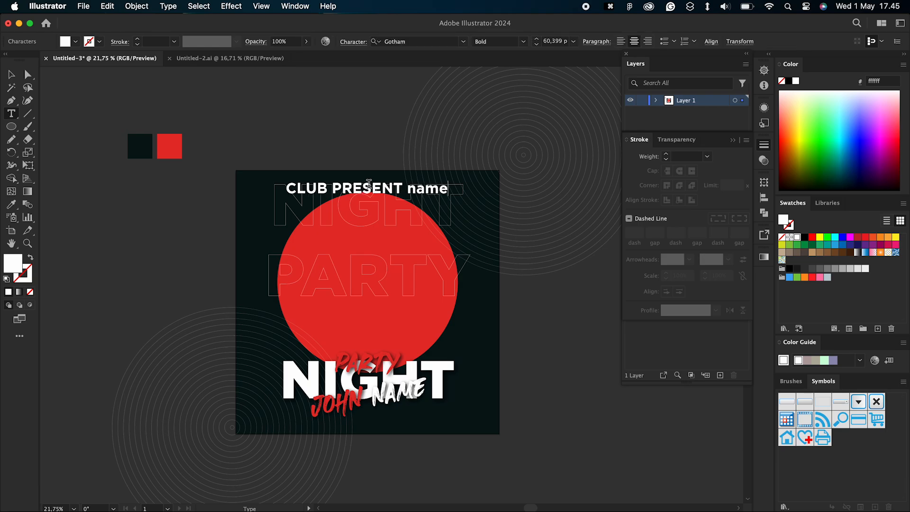
key("BackSpace")
key("BackSpace")
key("BackSpace")
key("BackSpace")
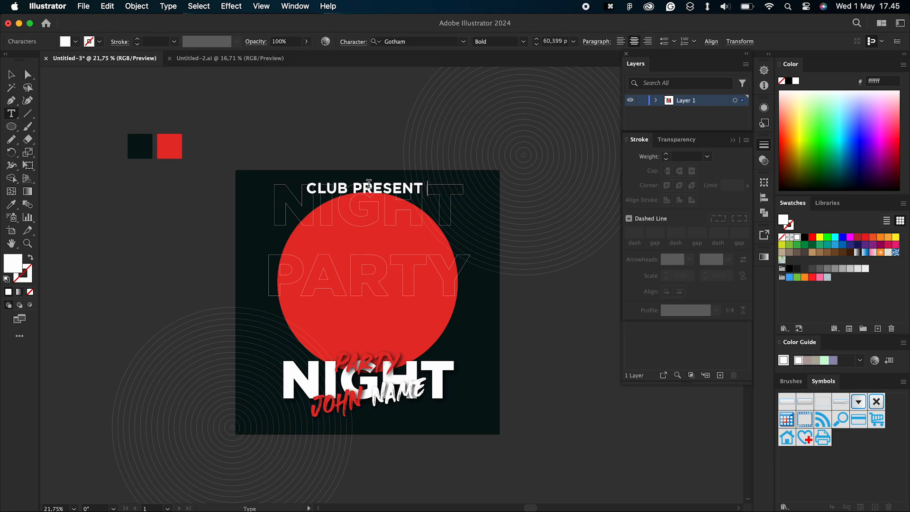
type("NAME")
left_click(11, 74)
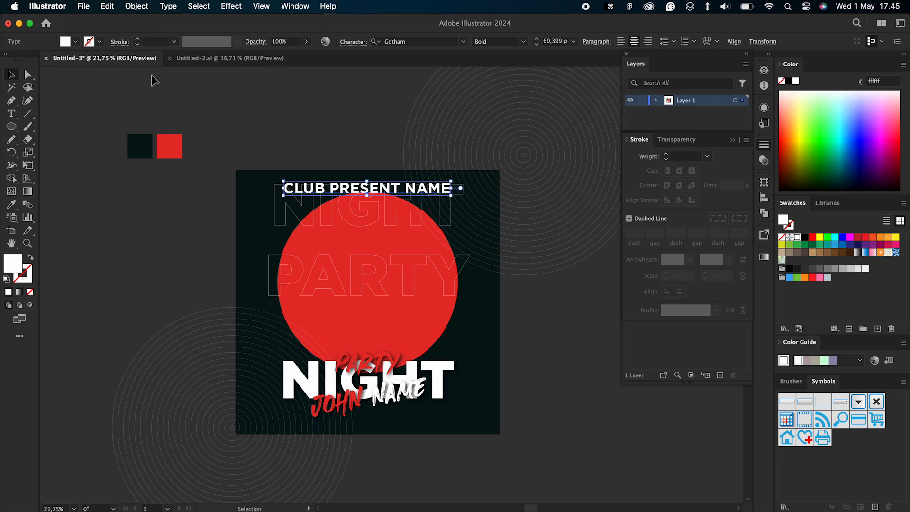
Step: Switch the font style of the CLUB PRESENT NAME heading to Book
left_click(523, 42)
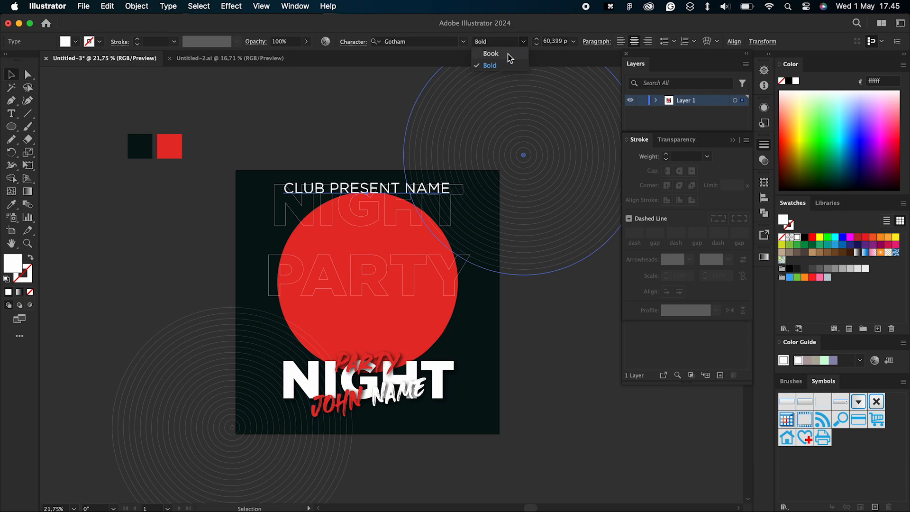
left_click(509, 57)
left_click(299, 119)
Step: Duplicate the CLUB PRESENT NAME heading onto the lower part of the circle and rotate the copy to read vertically upward
left_click(386, 188)
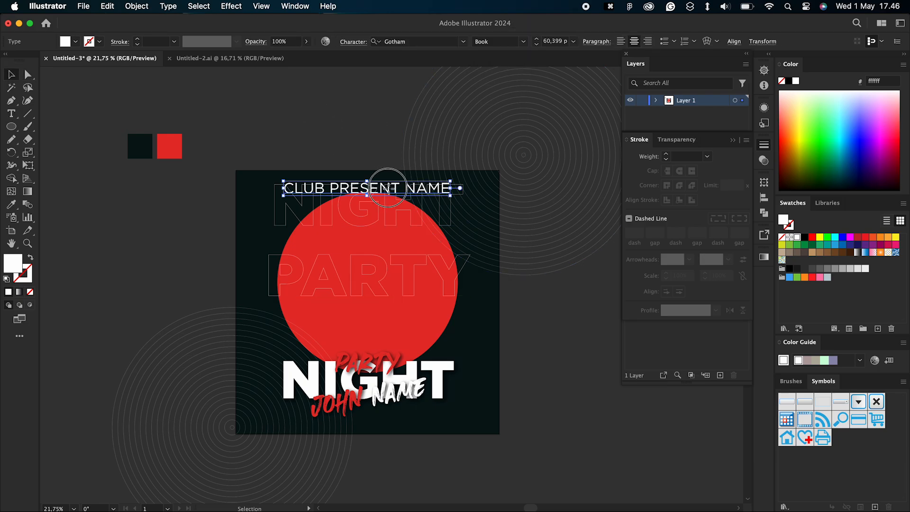
left_click_drag(387, 188, 387, 332)
left_click_drag(455, 324, 324, 223)
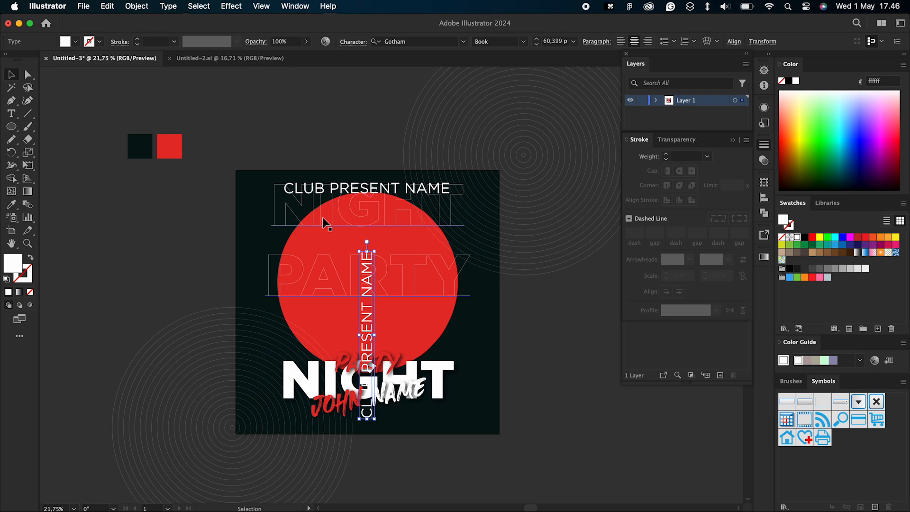
Step: Replace the wording of the vertical text copy with CLUB NAME
key("t")
triple_click(369, 325)
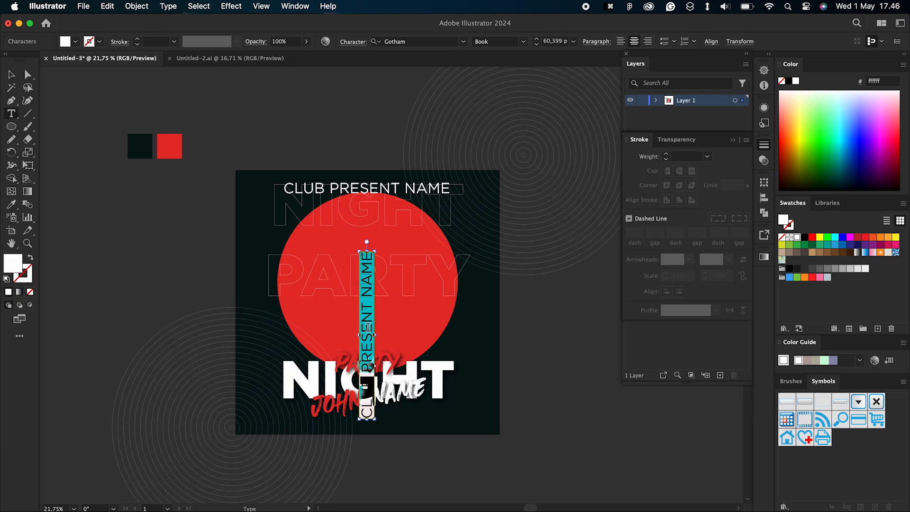
type("CL")
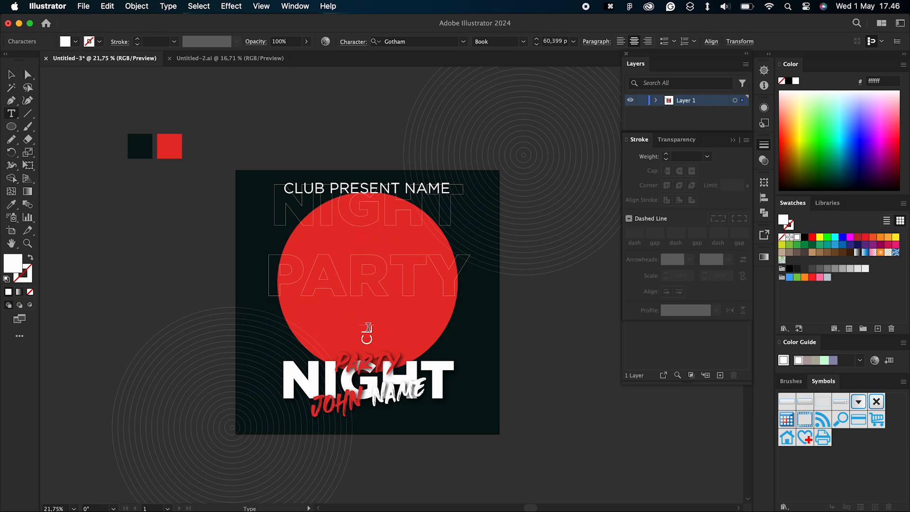
type("UB NAME")
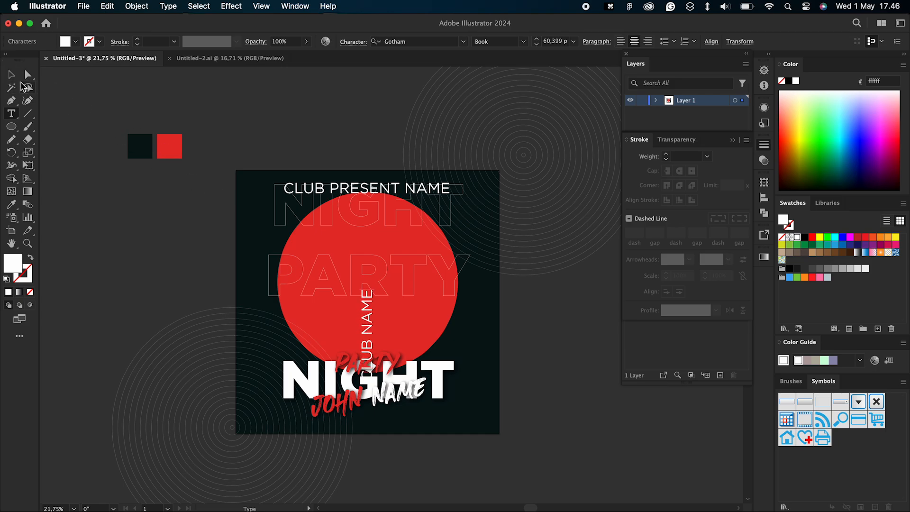
left_click(11, 74)
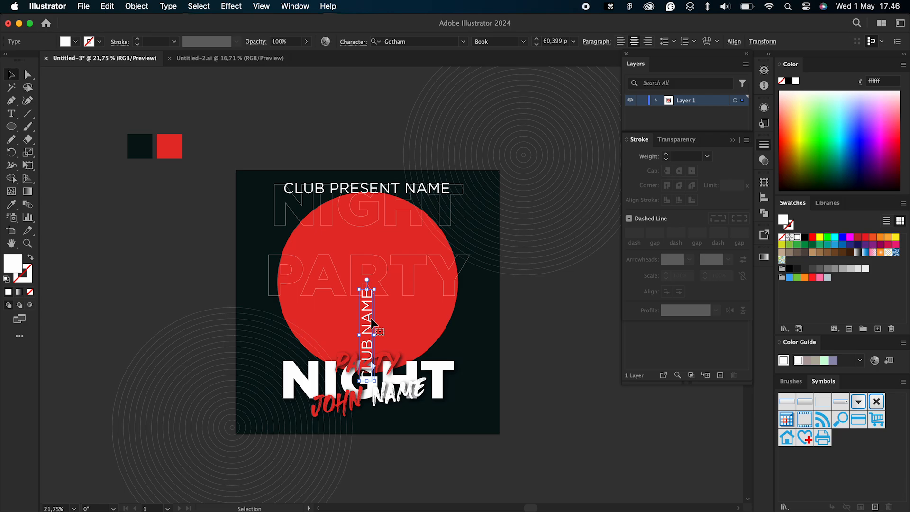
Step: Move the vertical CLUB NAME text to the right of the red circle and shrink it to about 35 pt
left_click_drag(371, 318, 479, 319)
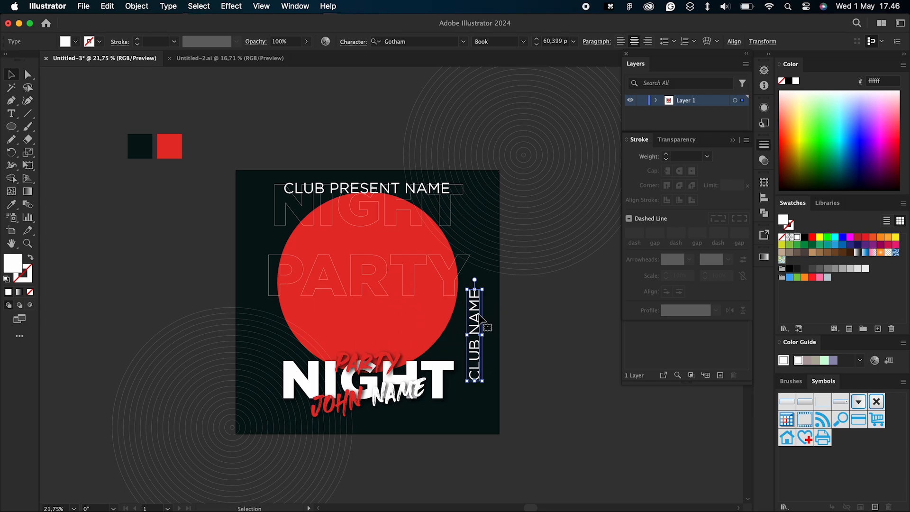
left_click_drag(466, 382, 475, 365)
Step: Set the CLUB PRESENT NAME heading to the Bold style and shrink it to about 44 pt
left_click(417, 189)
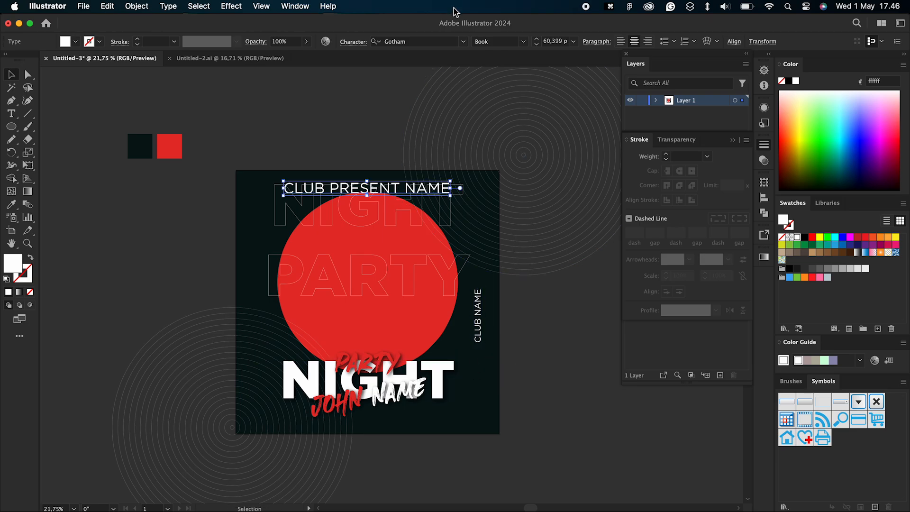
left_click(505, 42)
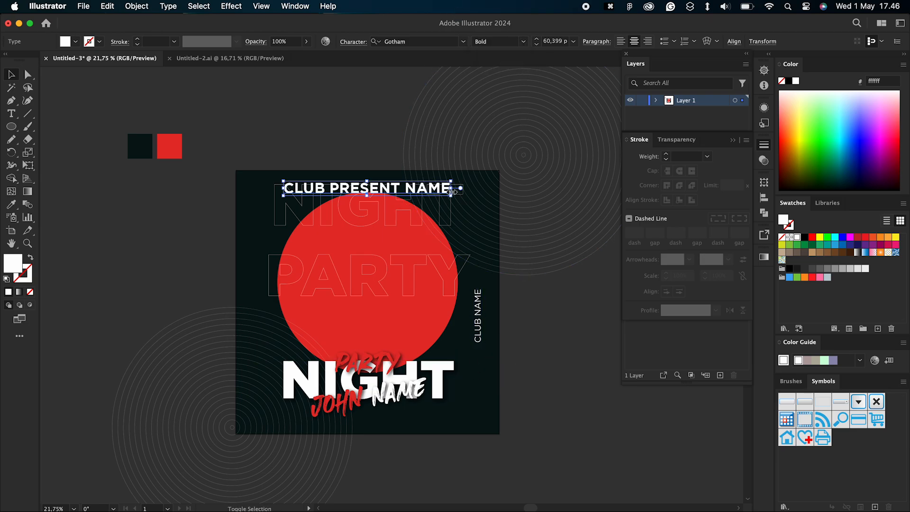
left_click_drag(460, 188, 438, 188)
Step: Recolour only the word CLUB in the vertical CLUB NAME text with the red of the sample square
left_click(476, 298)
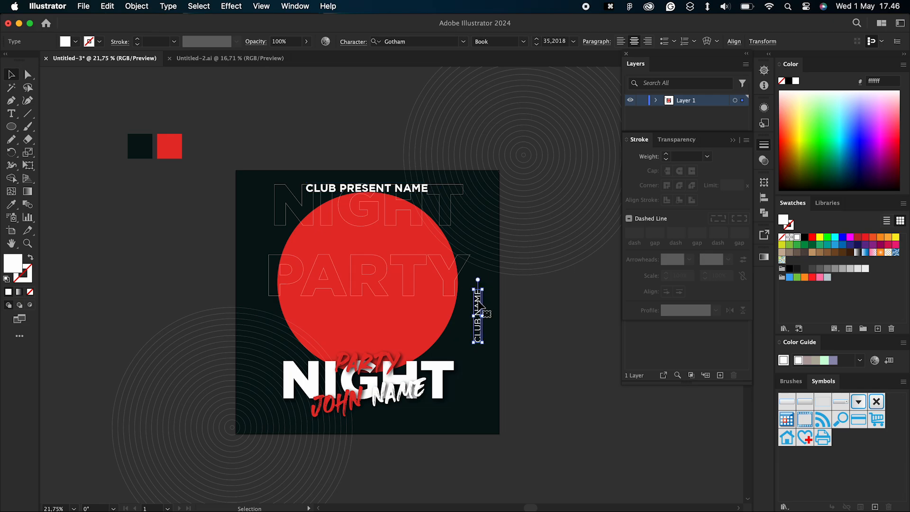
double_click(478, 300)
left_click_drag(479, 345, 477, 315)
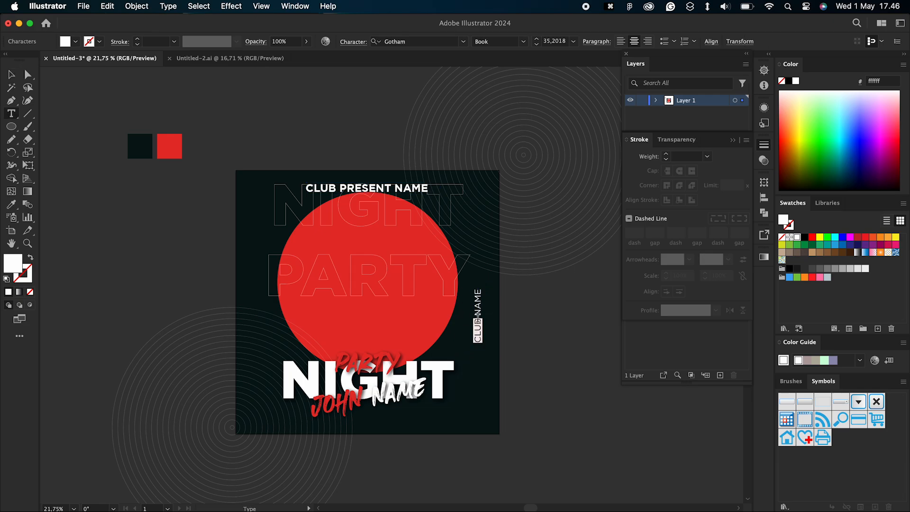
left_click(13, 205)
left_click(162, 156)
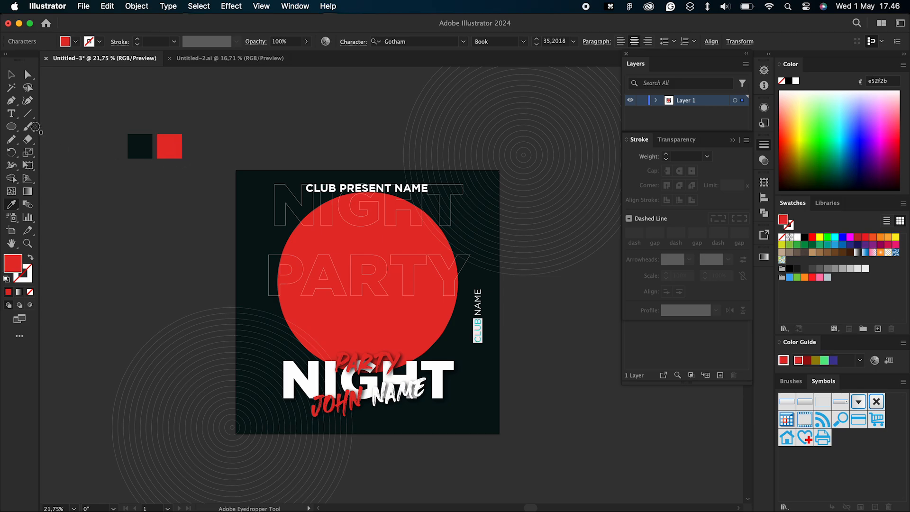
left_click(10, 75)
left_click(156, 126)
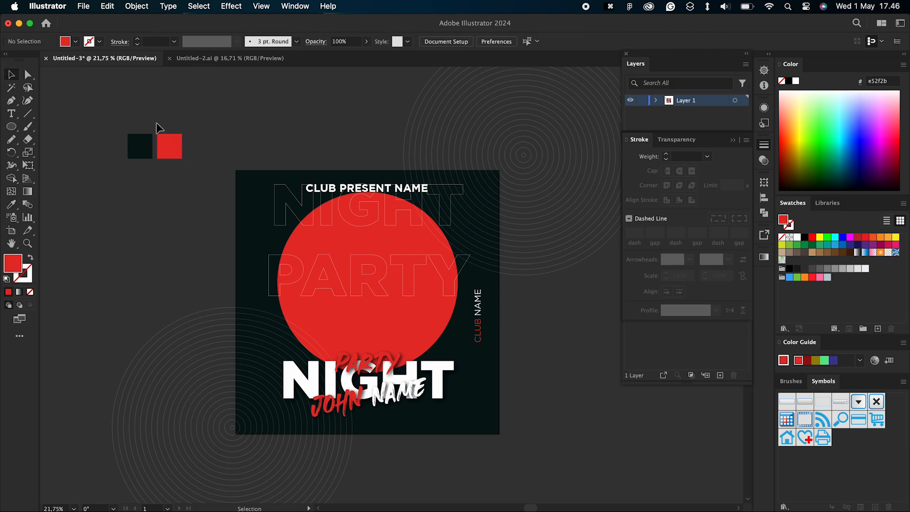
Step: Duplicate the CLUB PRESENT NAME heading onto the upper part of the circle and replace the copy's wording with 30
left_click(337, 188)
left_click_drag(338, 187, 388, 230)
triple_click(387, 229)
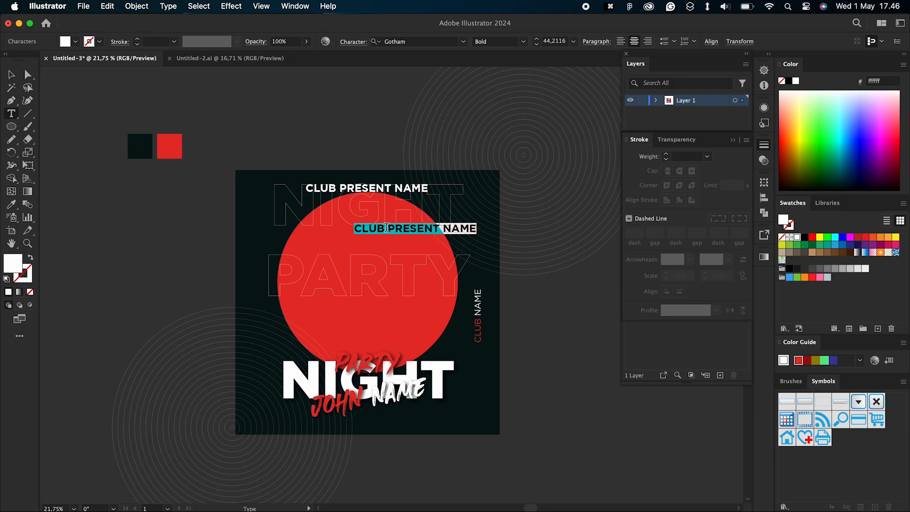
type("30")
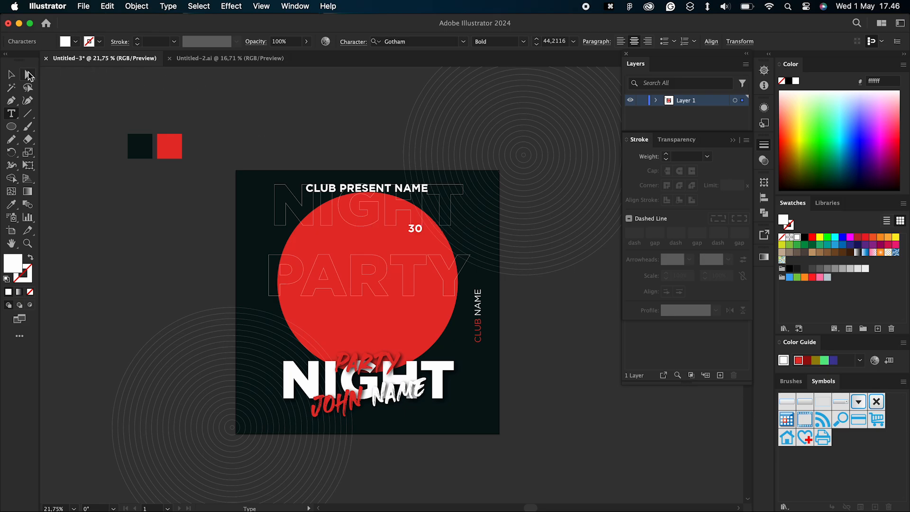
Step: Duplicate the 30 text directly below itself and replace the copy's wording with DEC
key("Escape")
scroll(260, 179, "up", 5)
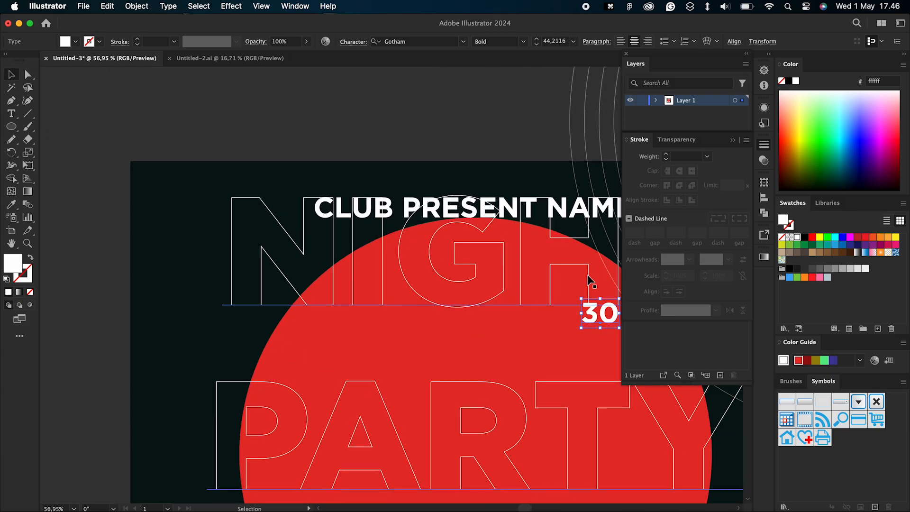
scroll(587, 279, "right", 5)
left_click_drag(486, 327, 484, 363, "alt")
double_click(484, 362)
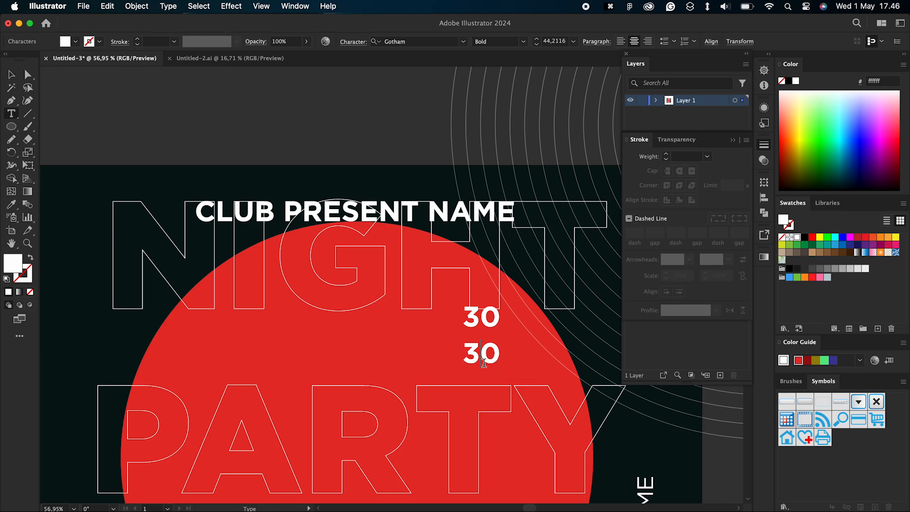
double_click(484, 363)
type("DEC")
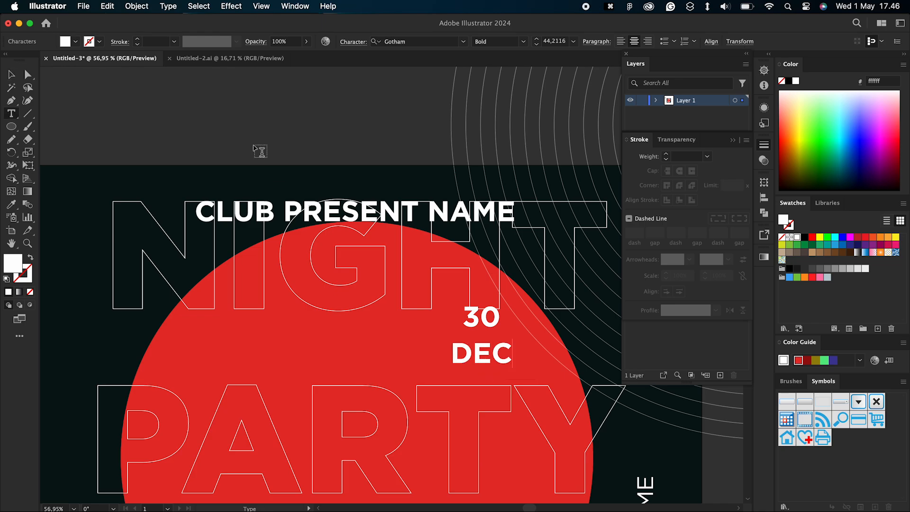
left_click(10, 74)
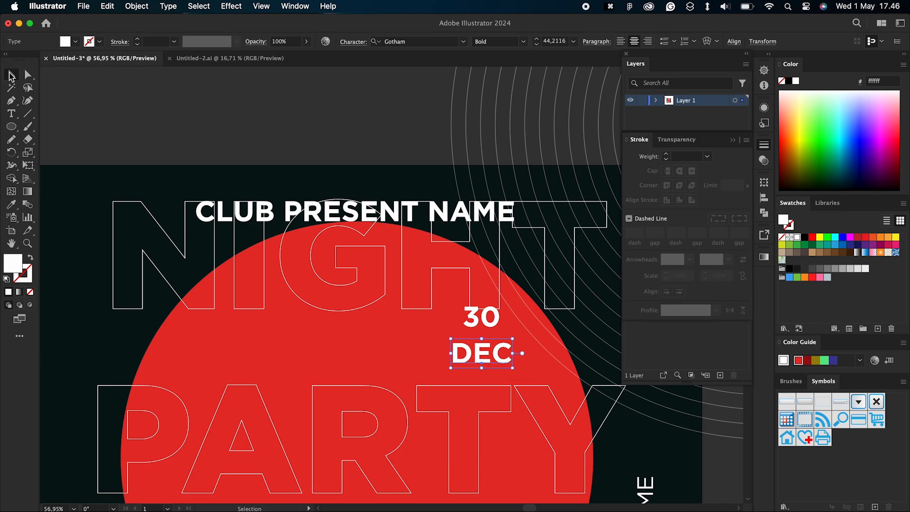
Step: Enlarge the 30 text to about the width of DEC and set DEC to the Book style
left_click(493, 326)
left_click(492, 326)
left_click_drag(505, 299, 517, 290)
left_click(478, 362)
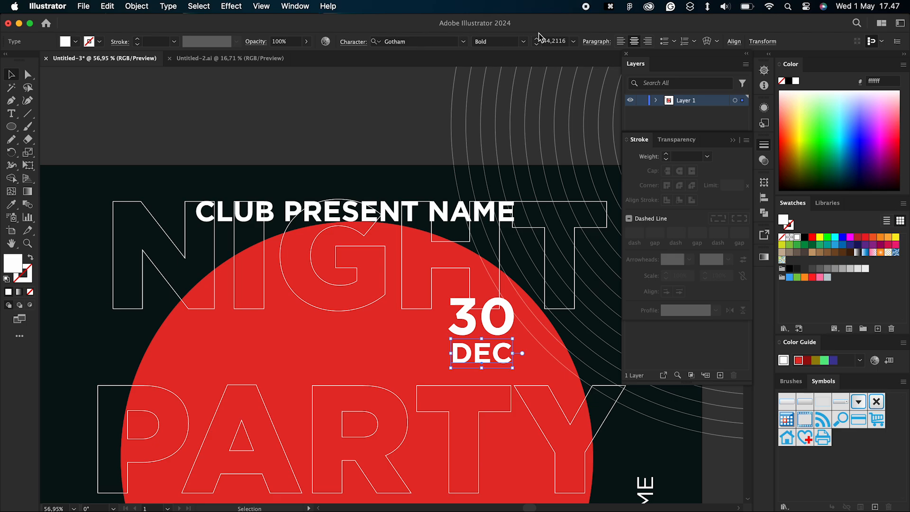
left_click(523, 42)
left_click(504, 55)
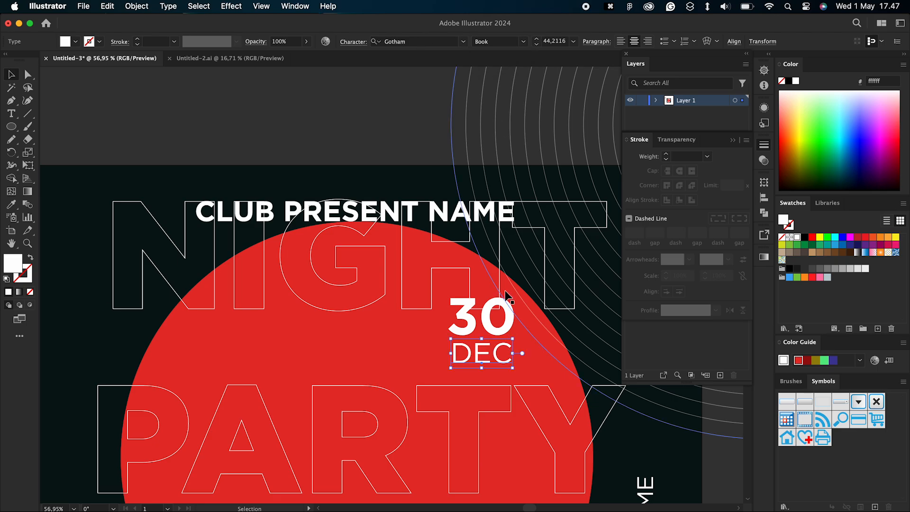
Step: Group the 30 and DEC texts
left_click(473, 323, "shift")
scroll(474, 325, "right", 2)
key("super+g")
scroll(472, 325, "down", 5)
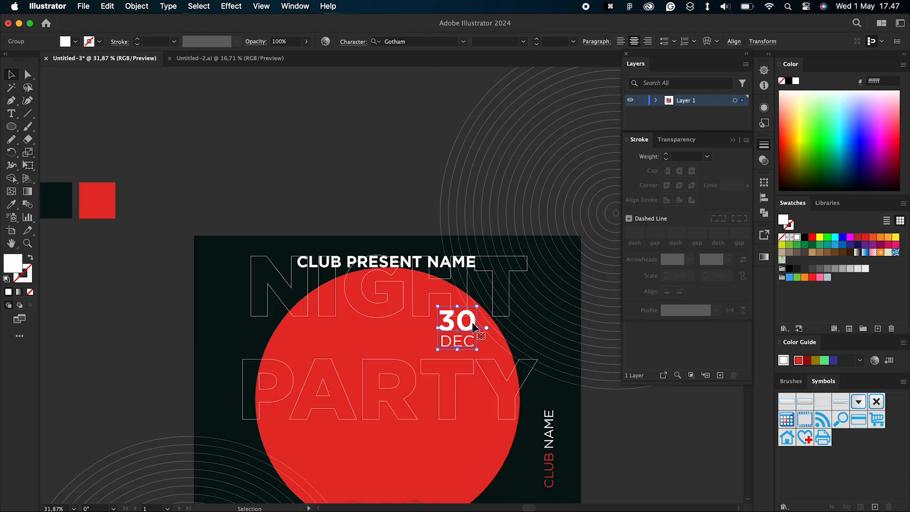
Step: Enlarge the date group and place it in the poster's upper right area, beside the red circle
scroll(473, 325, "right", 2)
left_click_drag(422, 319, 470, 325)
left_click(335, 217)
scroll(334, 217, "down", 2)
scroll(335, 220, "down", 1)
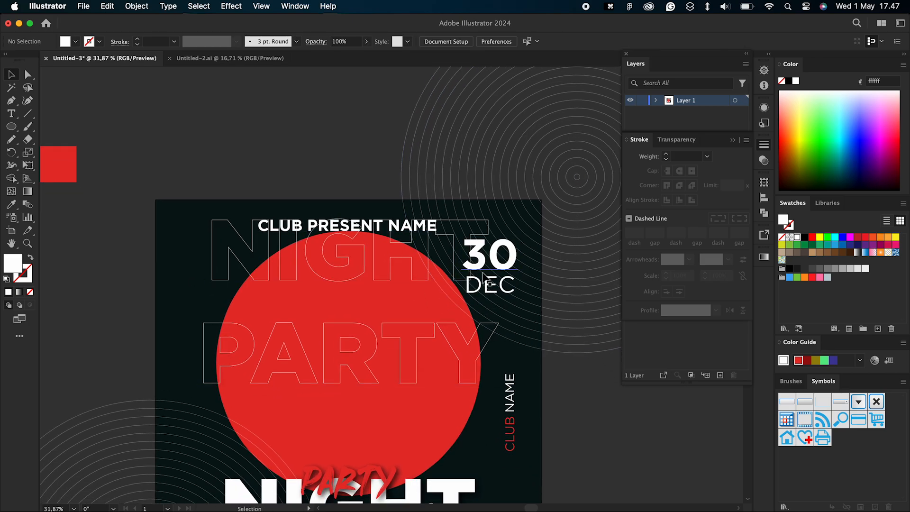
left_click_drag(490, 276, 494, 283)
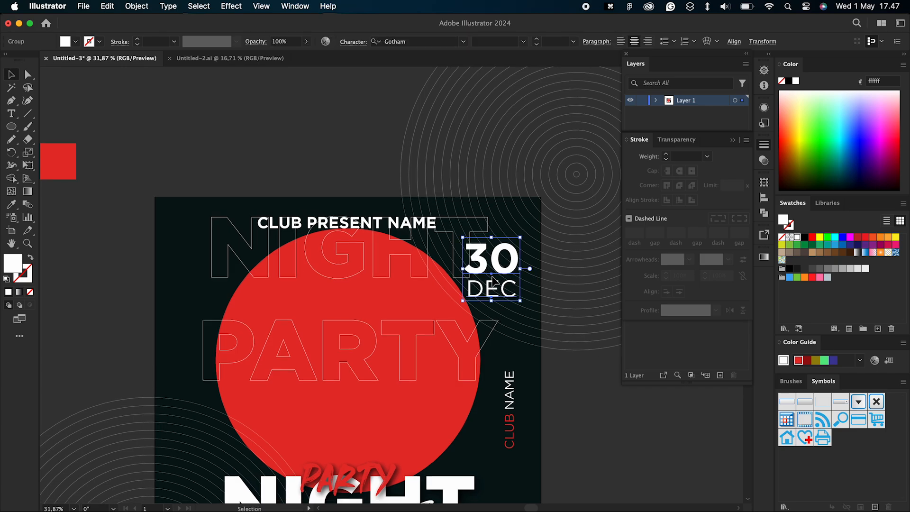
scroll(332, 284, "down", 3)
left_click(502, 349)
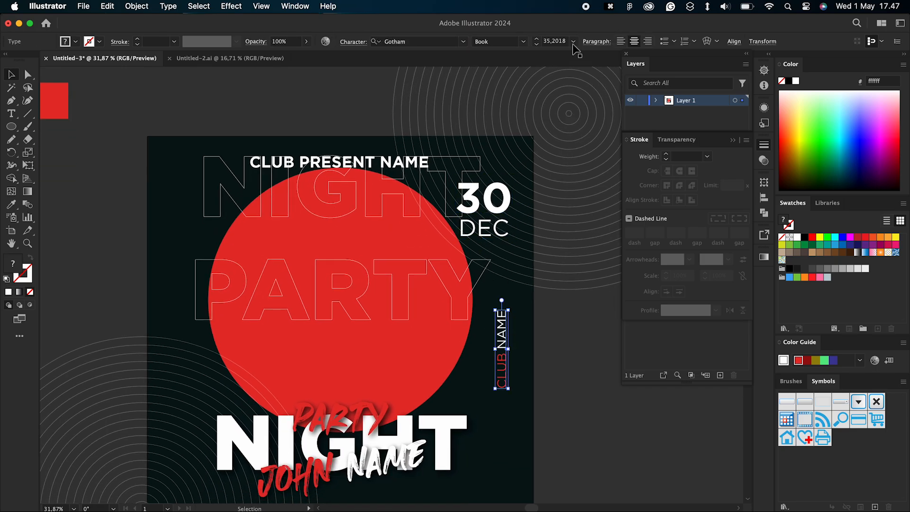
left_click(734, 42)
left_click(564, 405)
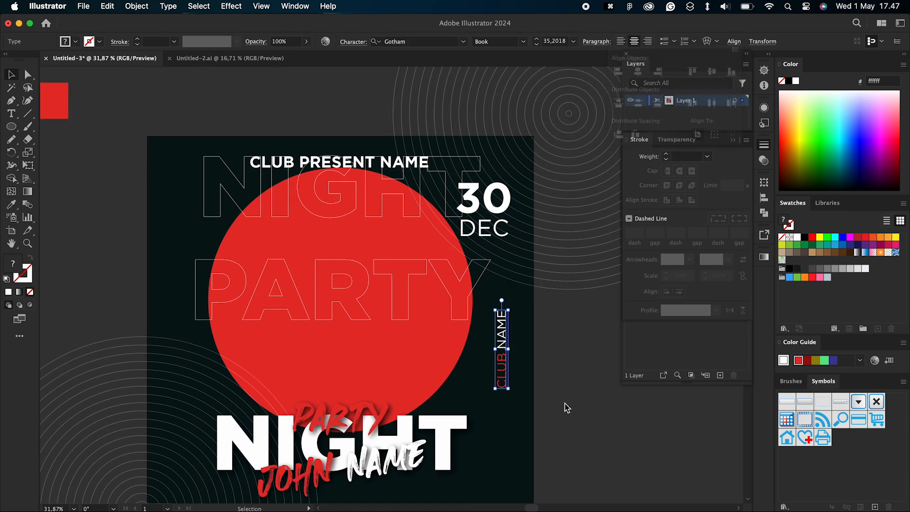
scroll(564, 404, "down", 3)
scroll(564, 405, "up", 1)
scroll(563, 404, "down", 2)
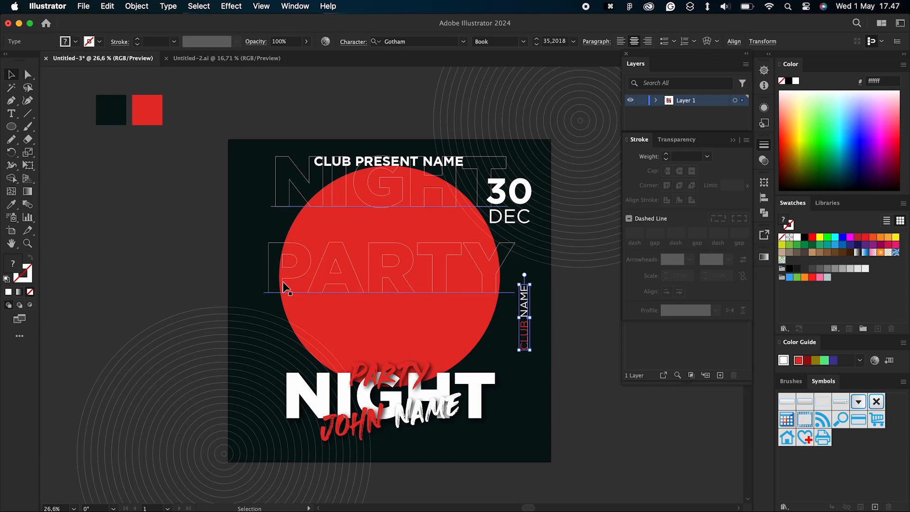
right_click(138, 238)
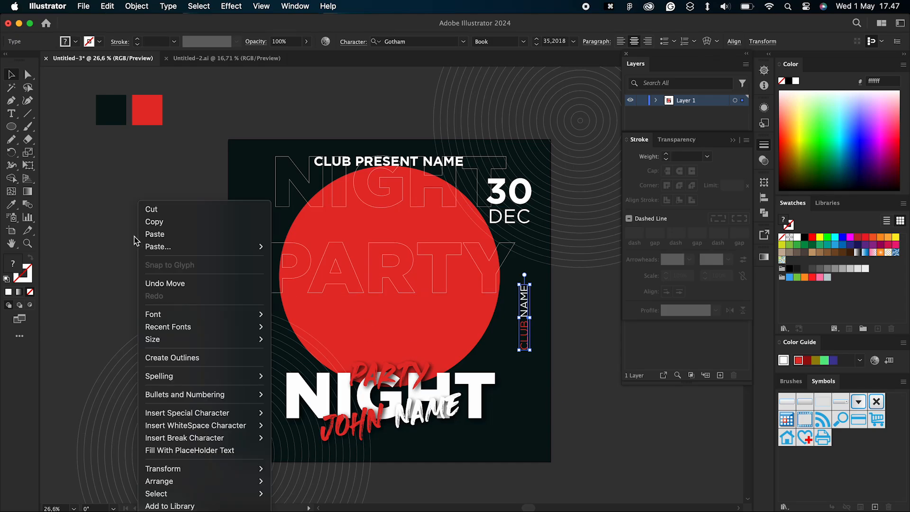
key("Escape")
Step: Move the white NIGHT title, red PARTY text and name text together slightly lower on the poster
left_click(410, 426)
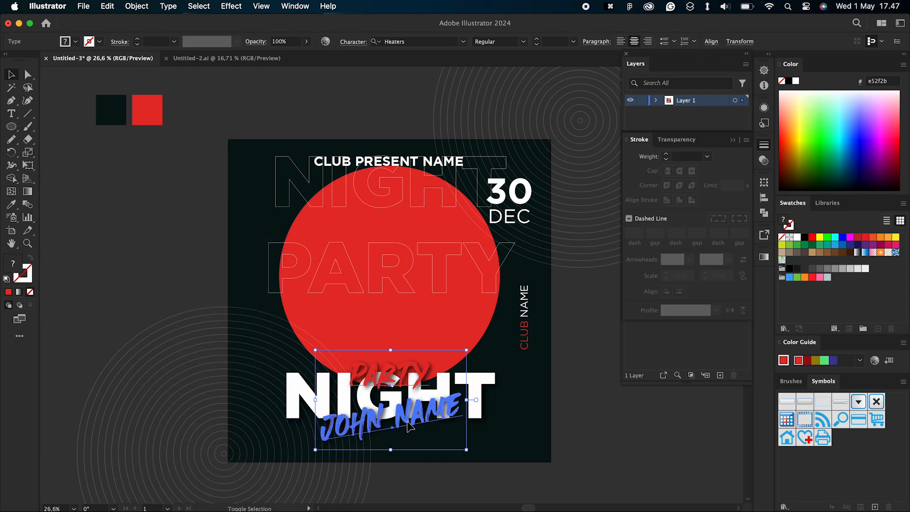
left_click(487, 389)
left_click_drag(486, 388, 485, 393)
left_click(389, 162)
left_click(137, 200)
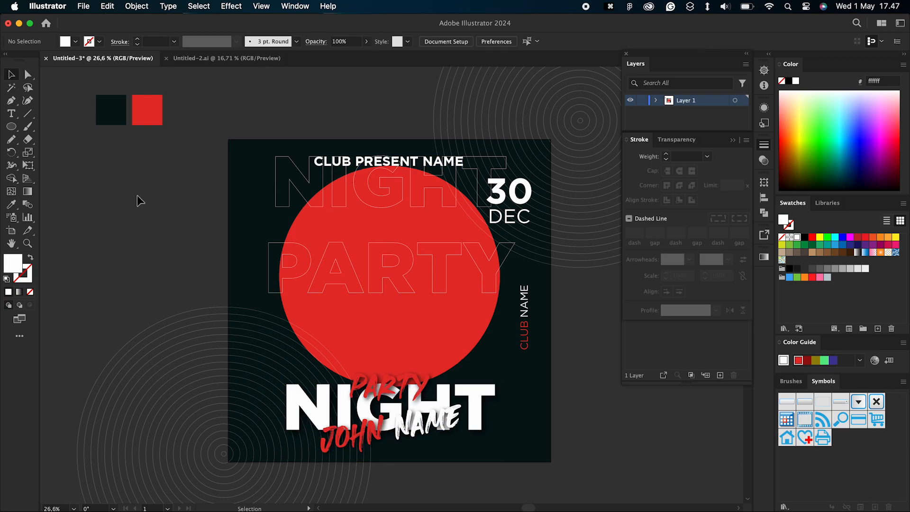
scroll(137, 195, "down", 3)
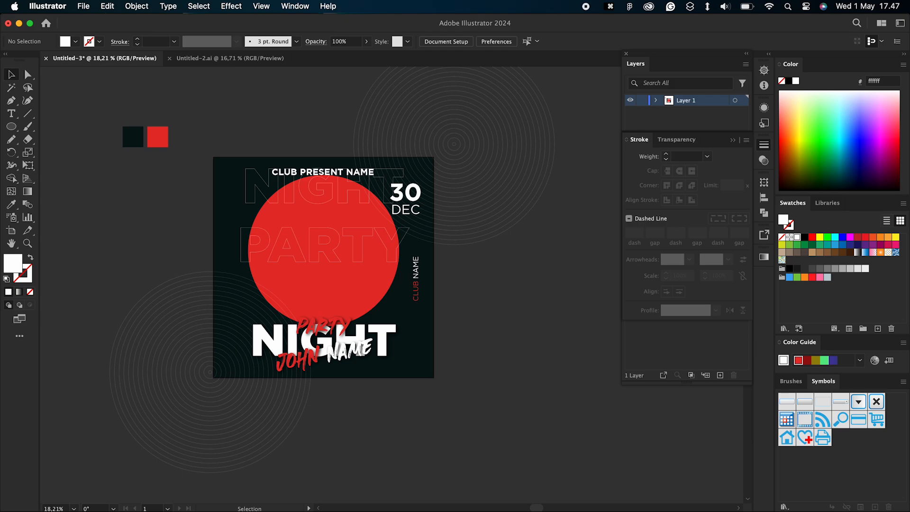
Step: Switch to Photoshop, select the whole canvas of the black-and-white man layer and copy it
key("super+Tab")
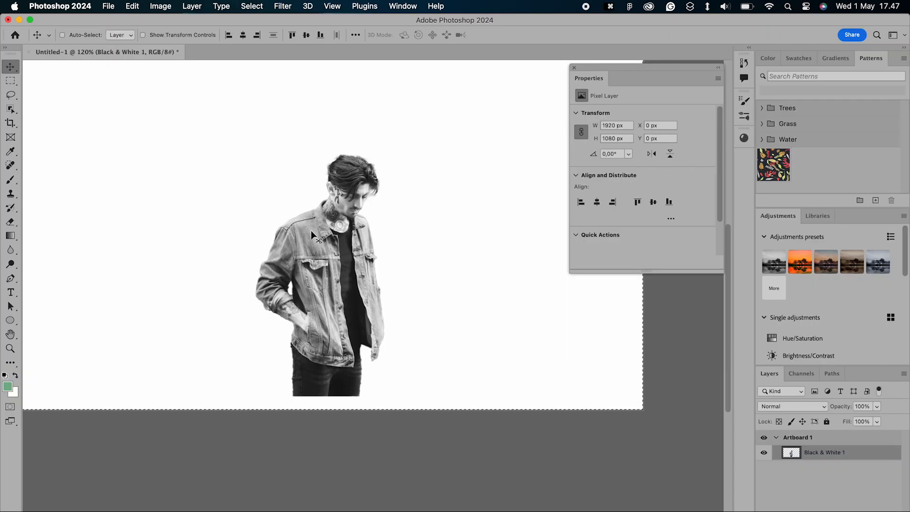
right_click(311, 231)
left_click(267, 205)
key("super+d")
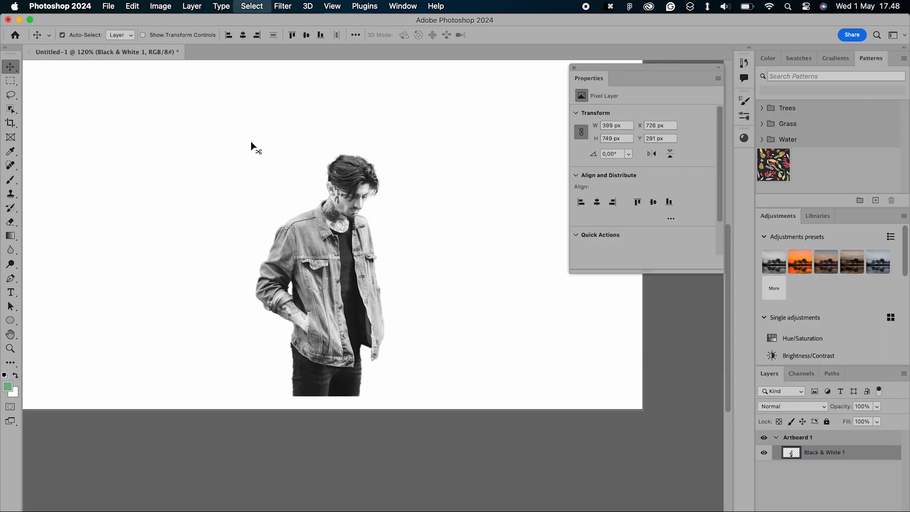
left_click(252, 5)
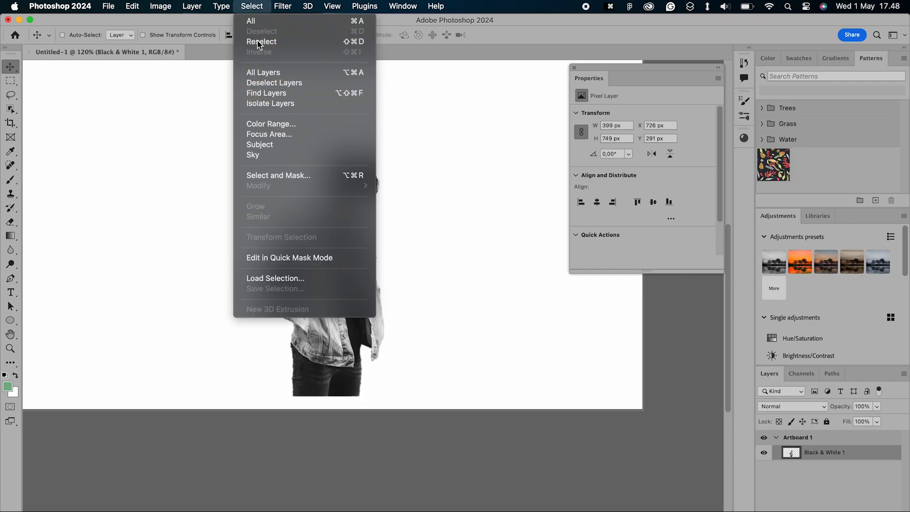
left_click(250, 21)
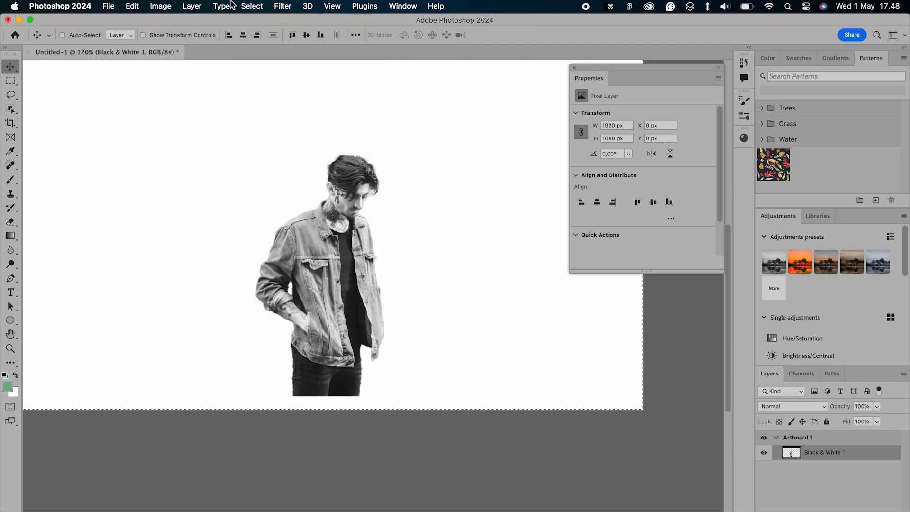
left_click(132, 6)
left_click(146, 95)
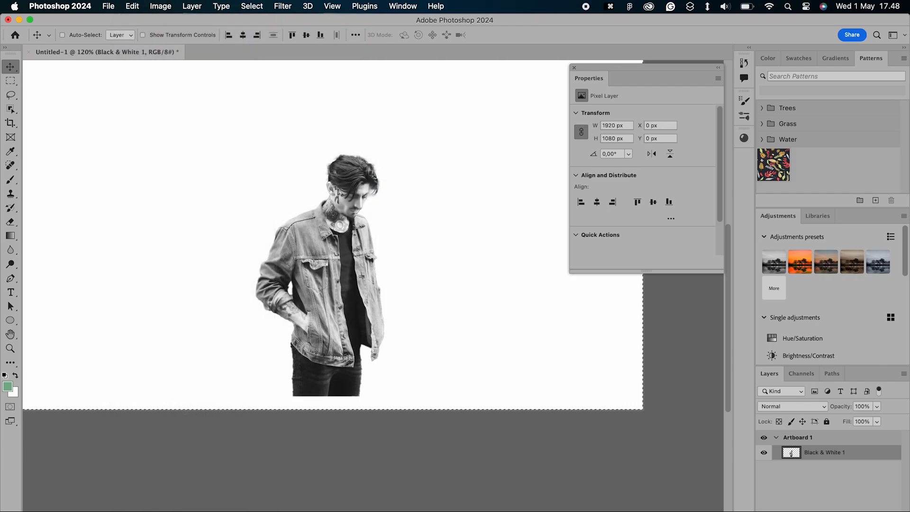
Step: Switch back to Illustrator, paste the man's image and centre it horizontally and vertically on the artboard
key("super+Tab")
left_click(107, 6)
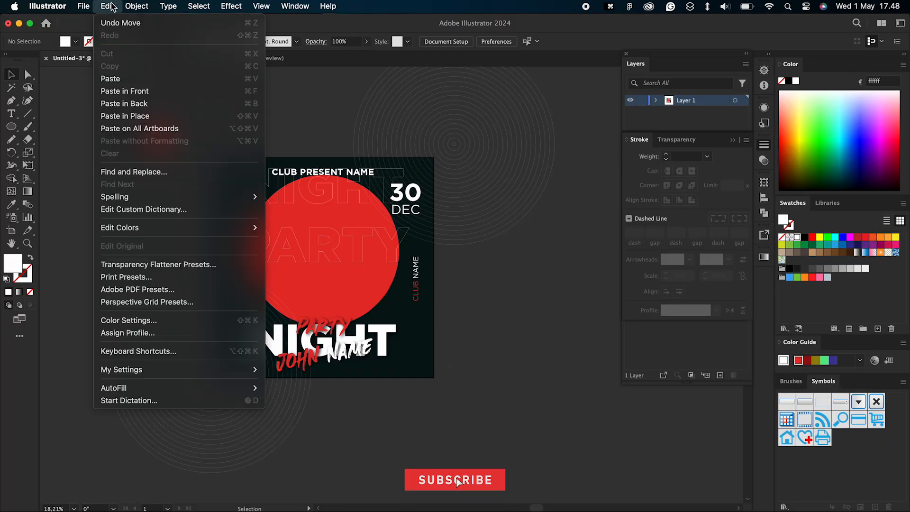
left_click(122, 77)
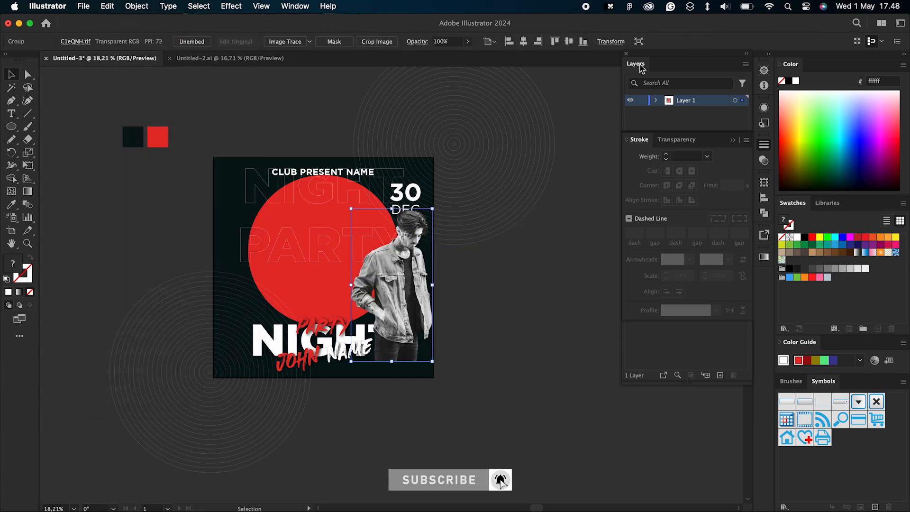
left_click(523, 42)
left_click(569, 42)
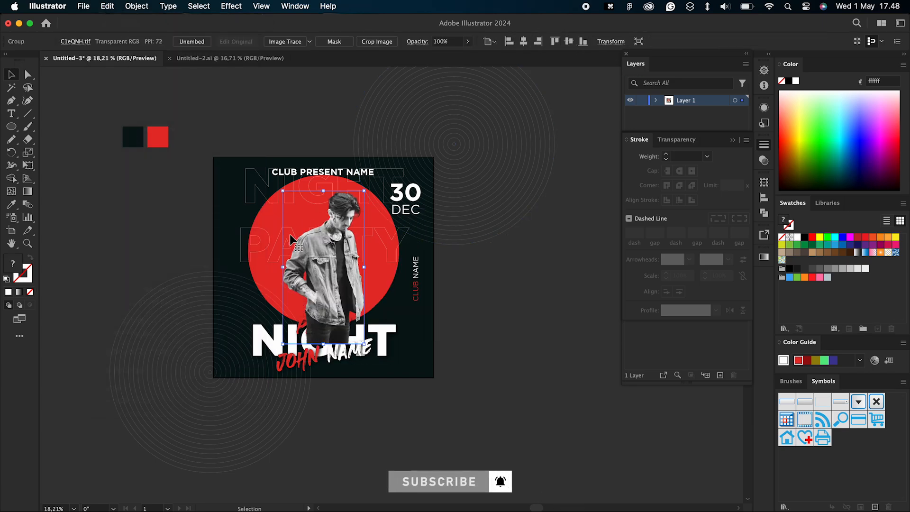
Step: Send the man's image behind the white NIGHT, red PARTY and name texts and enlarge it past the artboard's lower edge
scroll(289, 234, "up", 2)
key("super+bracketleft")
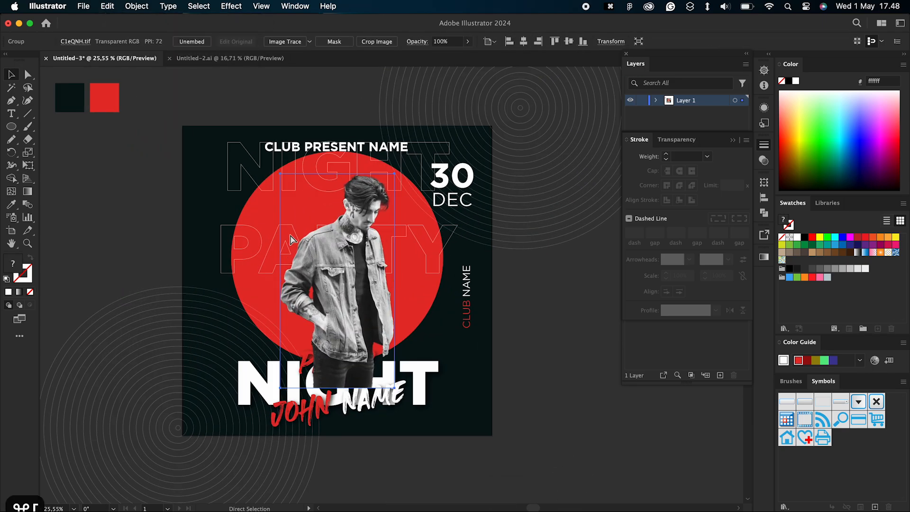
key("super+bracketleft")
key("super+bracketleft")
key("super+bracketleft")
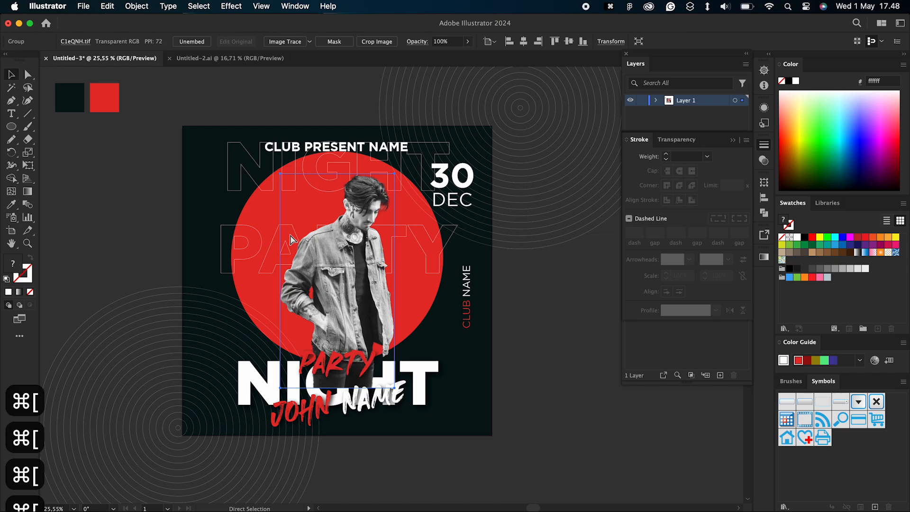
key("super+bracketleft")
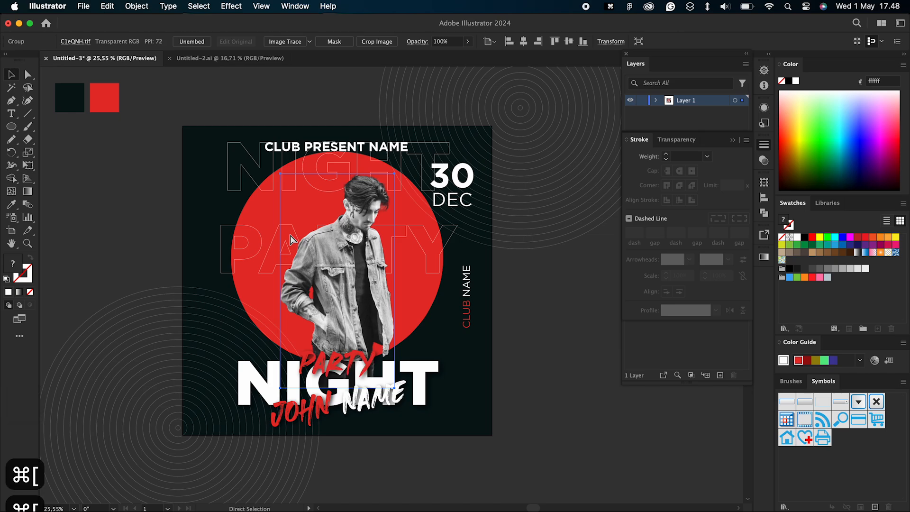
left_click_drag(356, 251, 346, 251)
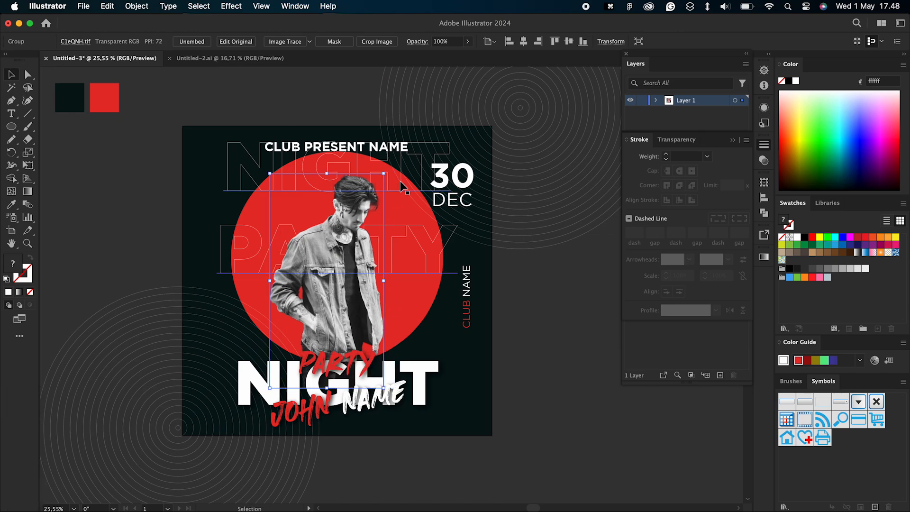
left_click_drag(383, 174, 403, 178)
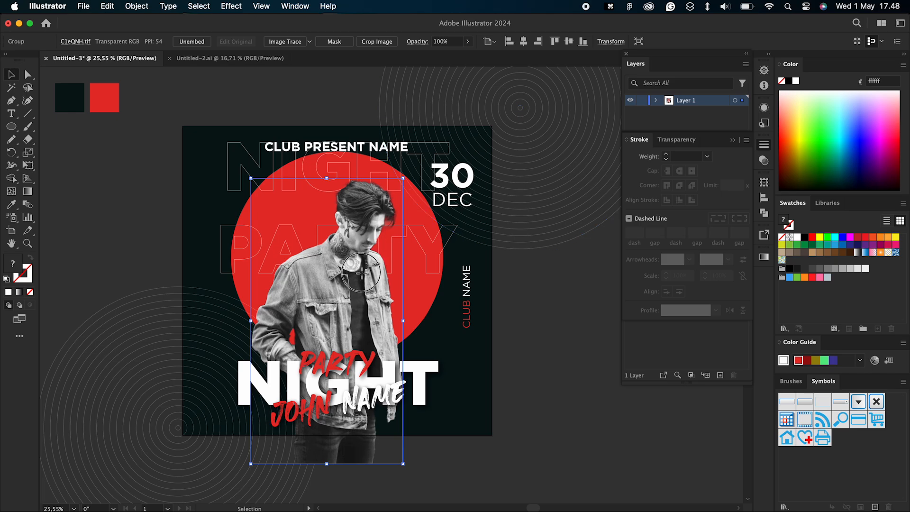
Step: Apply a red Outer Glow to the man's image with Screen mode, 100% opacity and 0 px blur
left_click(232, 7)
mouse_move(317, 173)
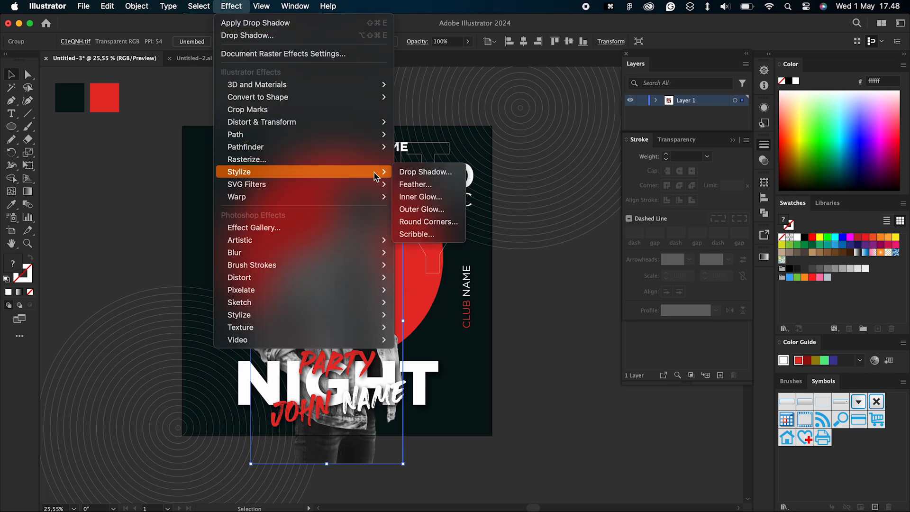
left_click(432, 208)
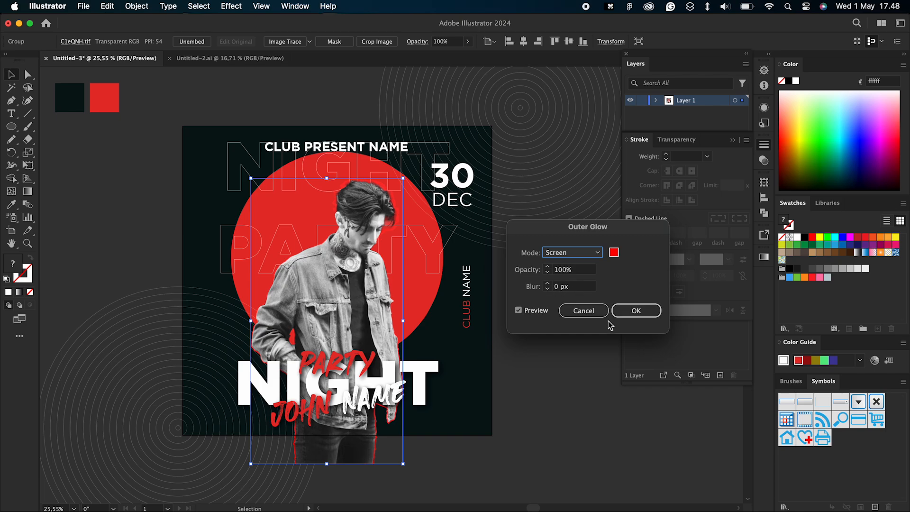
left_click(633, 311)
Step: Try to ungroup the man's image and undo the ungrouping
right_click(316, 309)
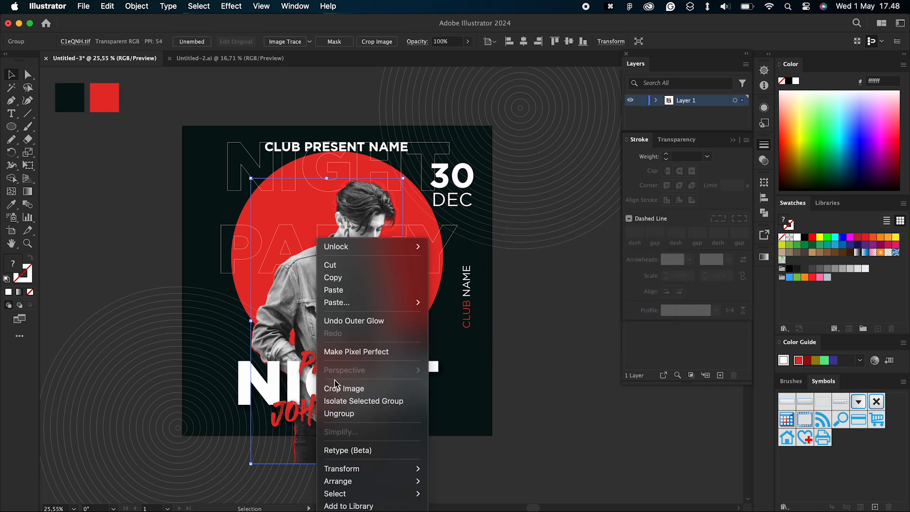
left_click(336, 413)
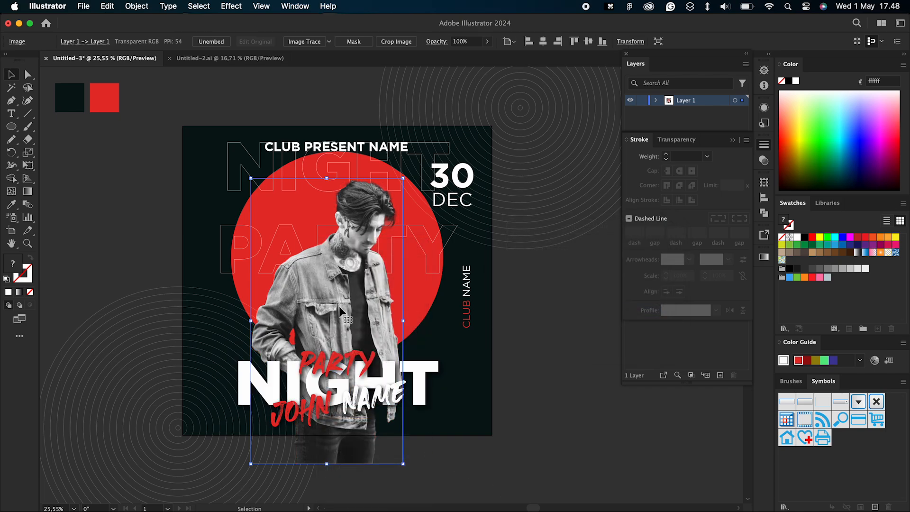
key("super+z")
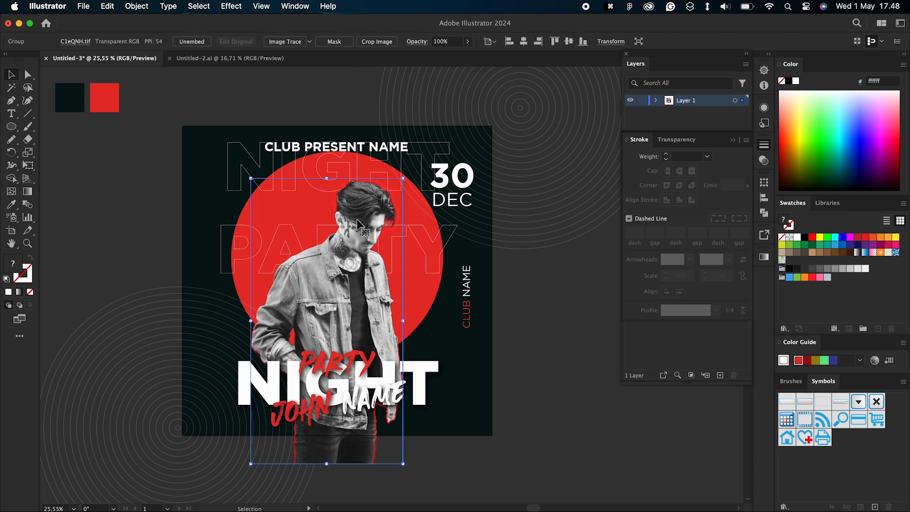
Step: Expand the appearance of the man's image with its red glow
left_click(137, 6)
left_click(72, 165)
left_click(584, 433)
left_click(365, 321)
left_click(135, 6)
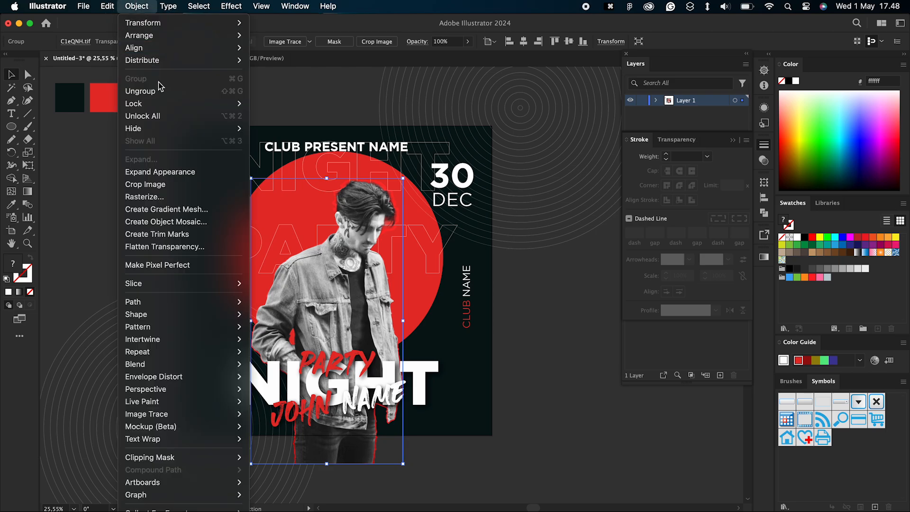
left_click(166, 174)
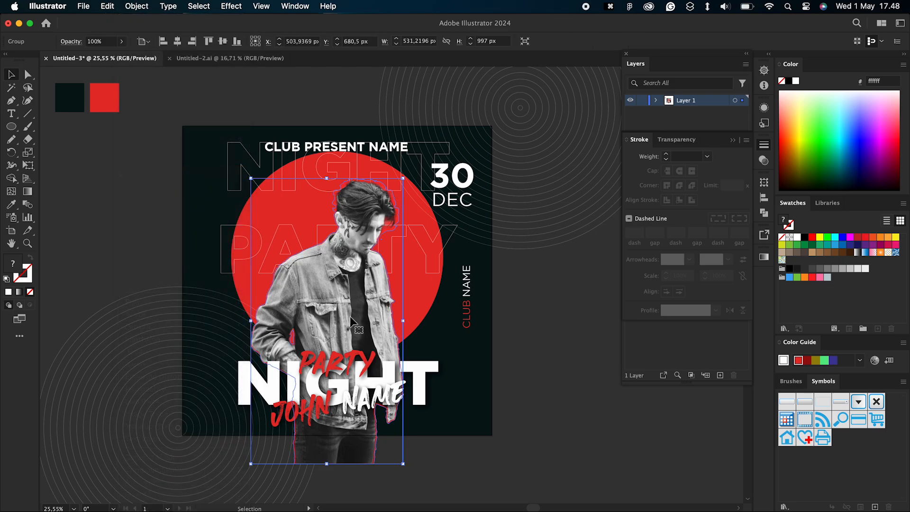
Step: Ungroup the expanded image and nudge the man's photo slightly to the right, offset from its red glow
right_click(352, 322)
left_click(417, 414)
left_click(479, 456)
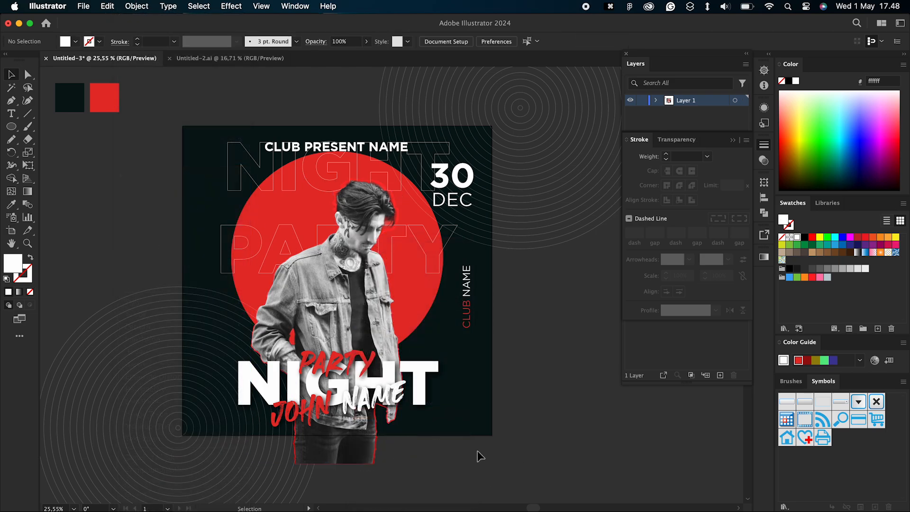
left_click(321, 311)
key("shift+Right")
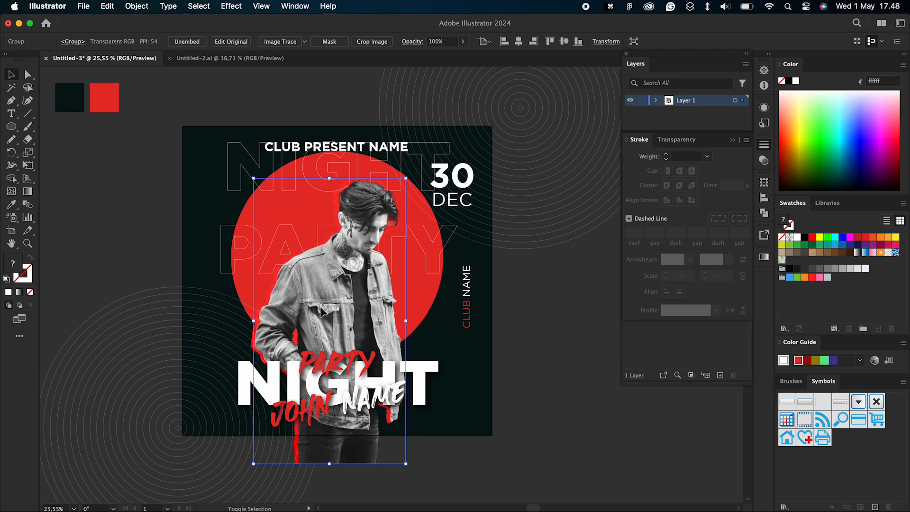
left_click(598, 434)
scroll(604, 436, "up", 2)
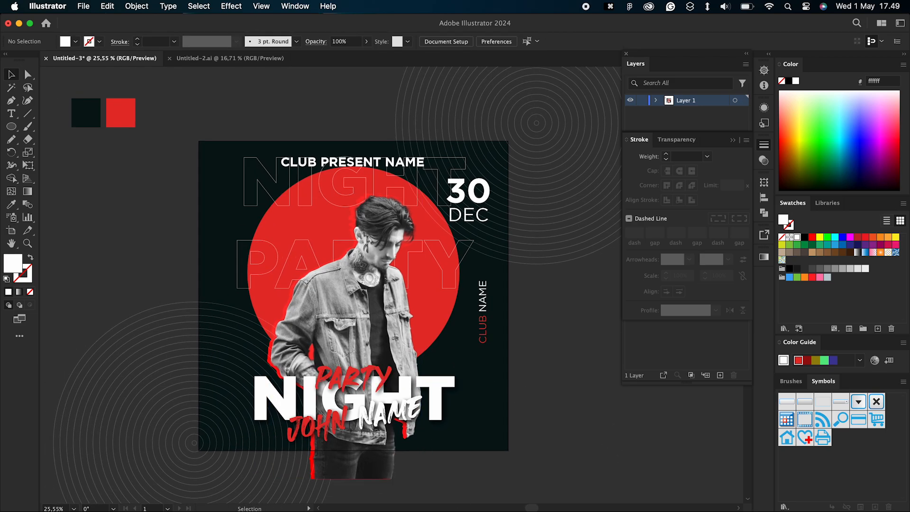
Step: Switch to Chrome and copy the black scratched dust texture image from the Pinterest page
key("super+Tab")
scroll(414, 288, "down", 1)
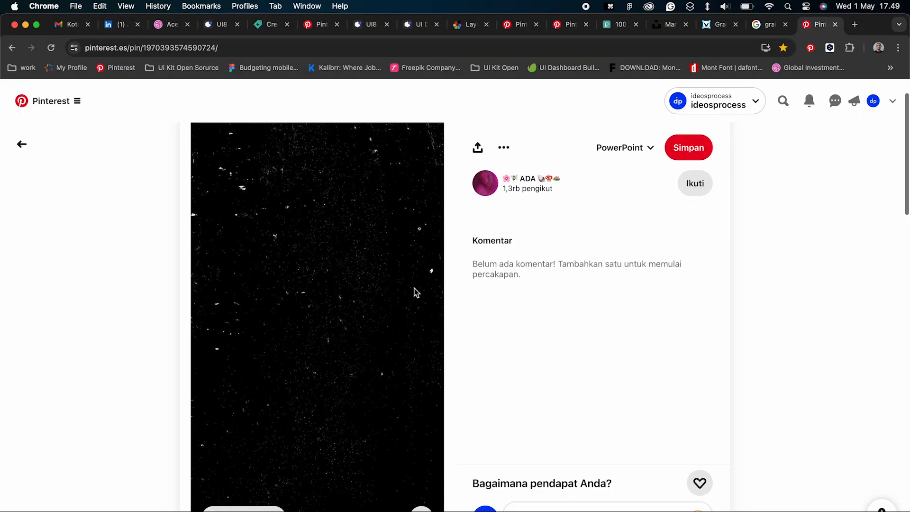
right_click(320, 307)
left_click(341, 337)
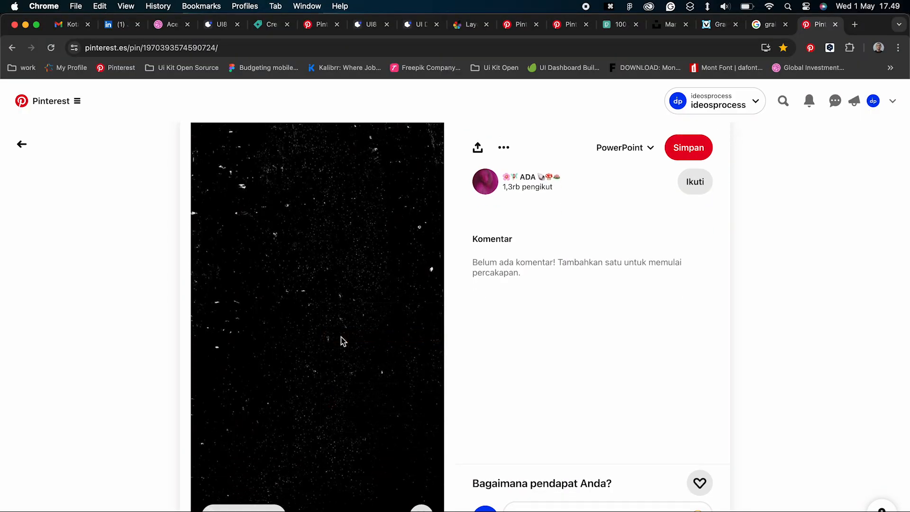
Step: Switch back to Illustrator and paste the dust texture into the poster document
key("super+Tab")
left_click(108, 5)
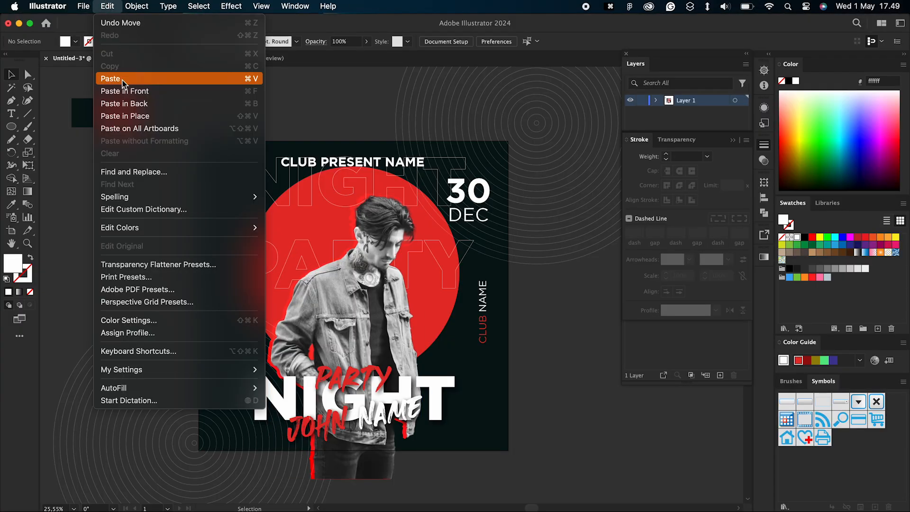
left_click(118, 77)
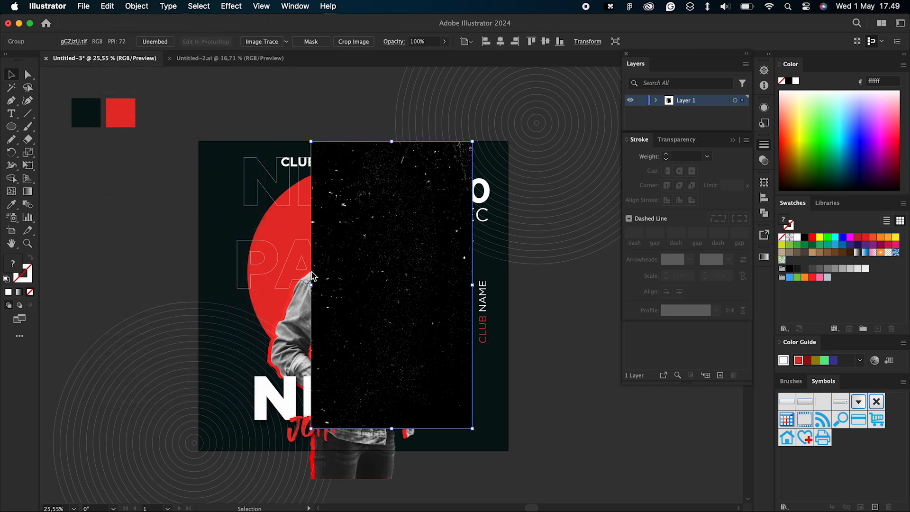
Step: Unlock all objects and copy the poster's dark background square
scroll(309, 272, "down", 3)
left_click(233, 190)
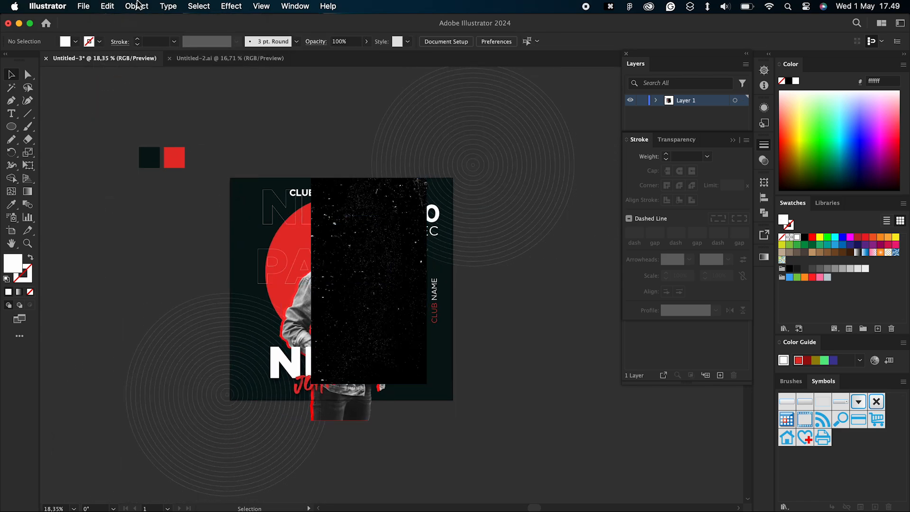
left_click(139, 5)
left_click(144, 116)
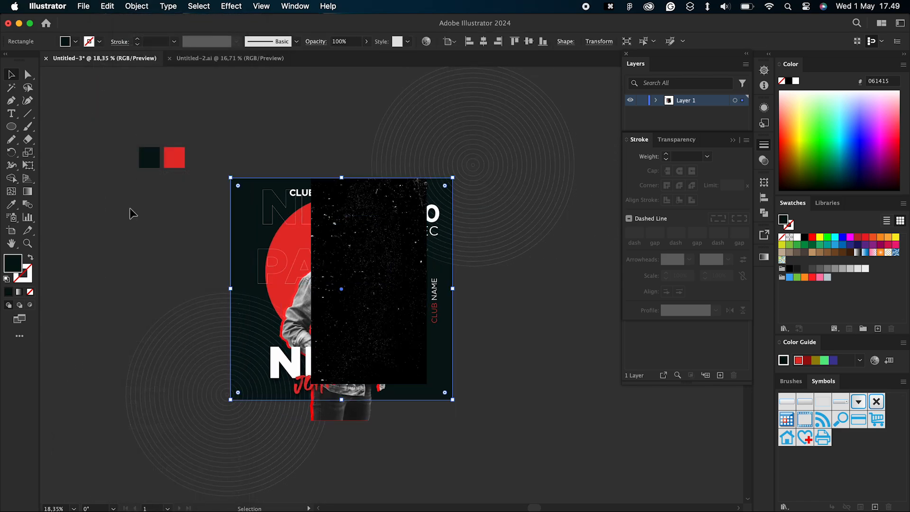
left_click(107, 6)
left_click(119, 69)
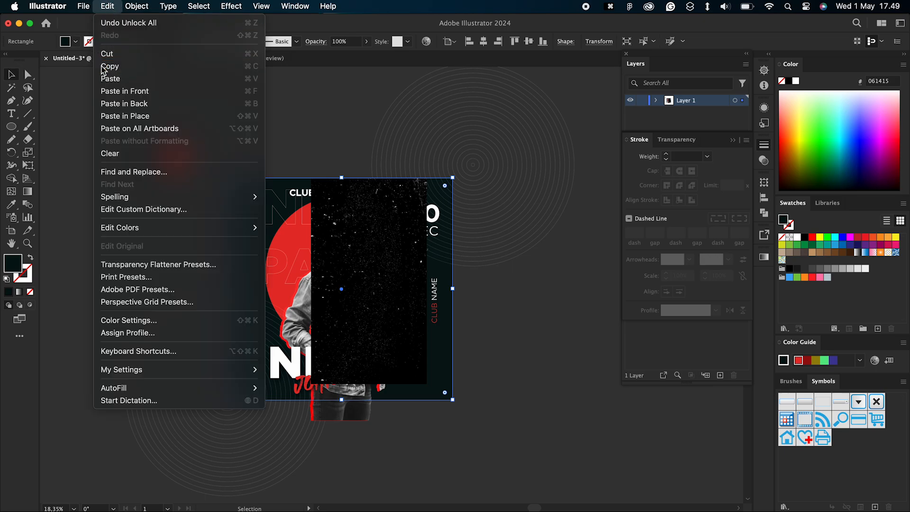
left_click(260, 172)
Step: Move the dust texture to the poster's upper-left corner and enlarge it until it covers the whole artboard
left_click_drag(365, 233, 275, 207)
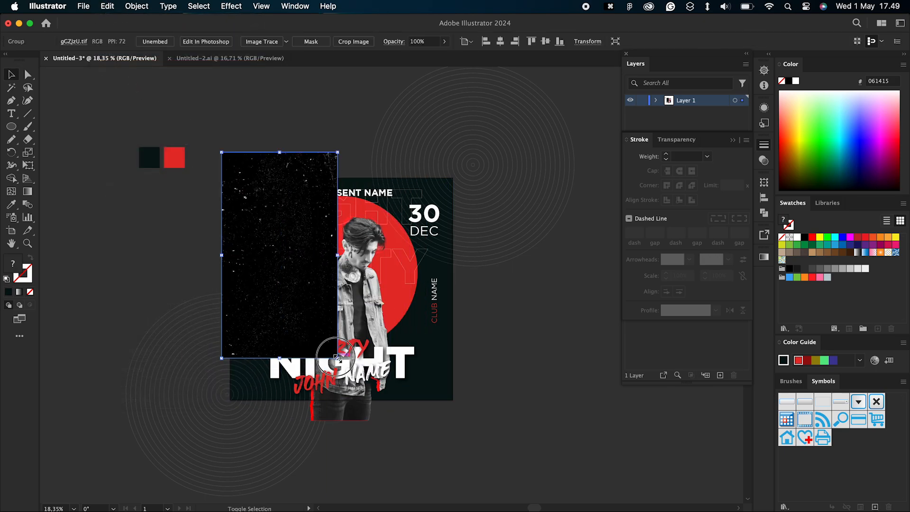
left_click_drag(338, 358, 575, 489)
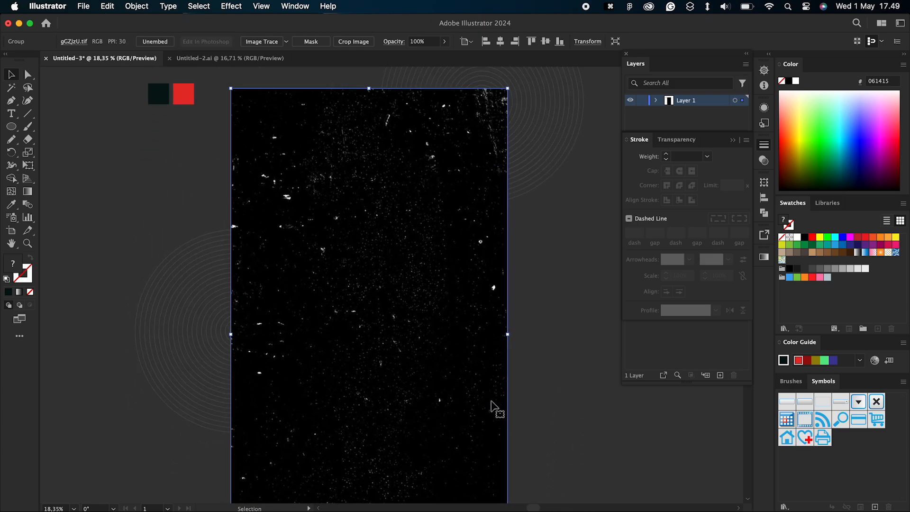
left_click_drag(439, 332, 431, 299)
scroll(431, 299, "up", 3)
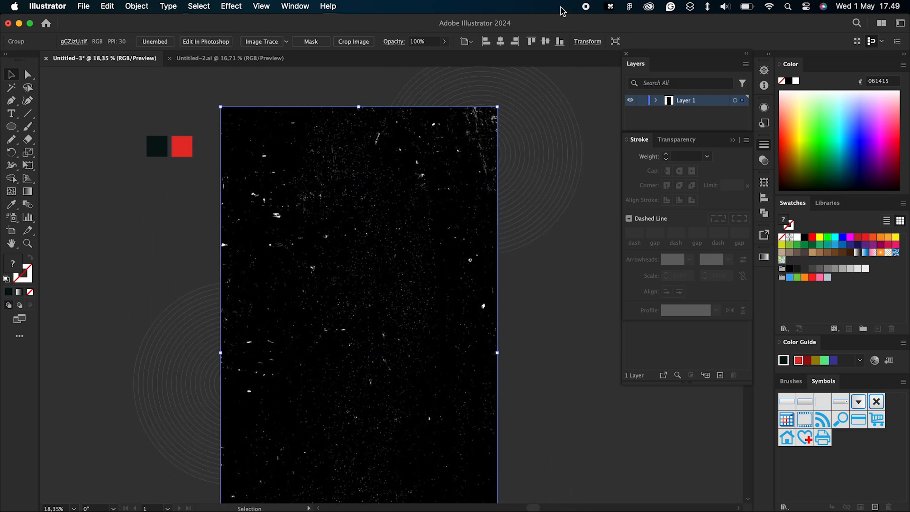
Step: Set the dust texture's blending mode to Screen, then shrink and shift it to fit just around the poster
left_click(763, 160)
left_click(656, 156)
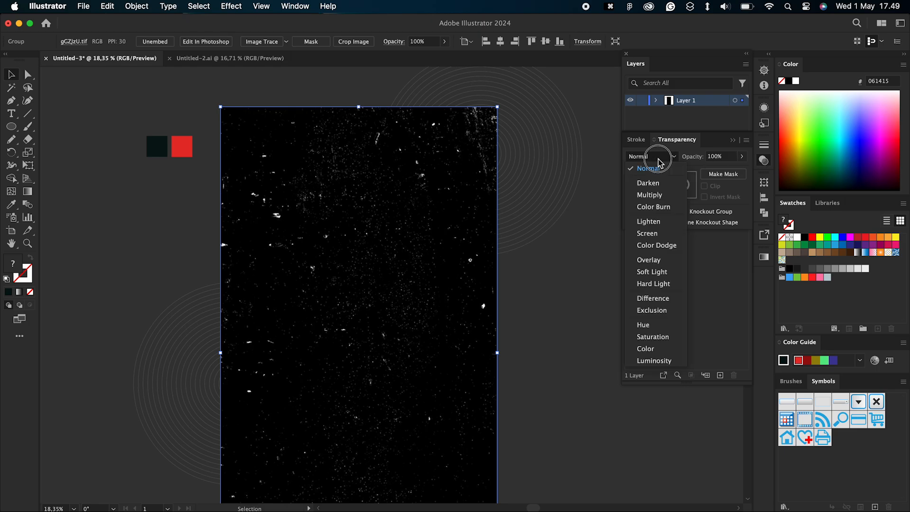
left_click(643, 233)
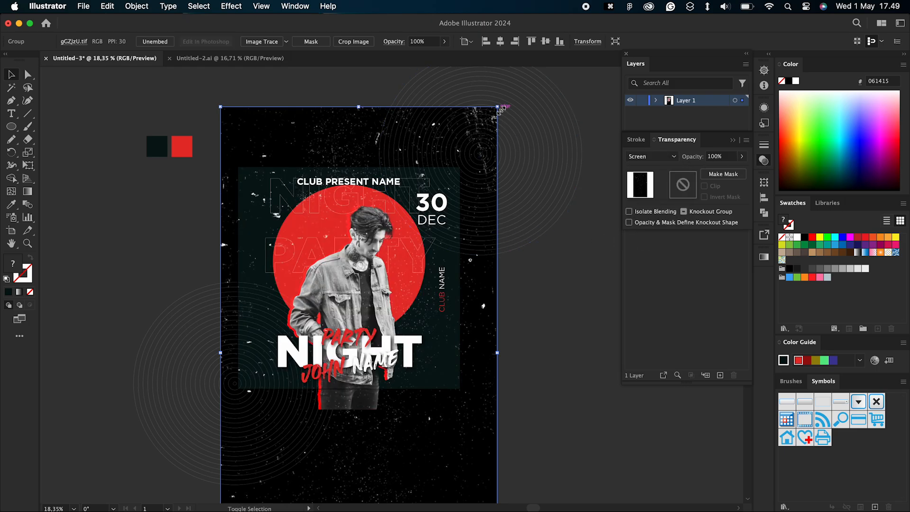
left_click_drag(497, 107, 478, 130)
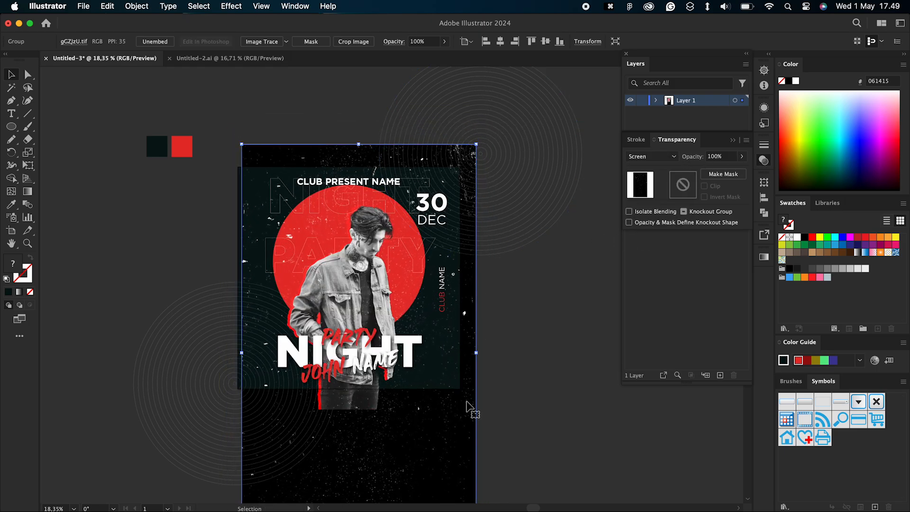
left_click_drag(462, 430, 454, 426)
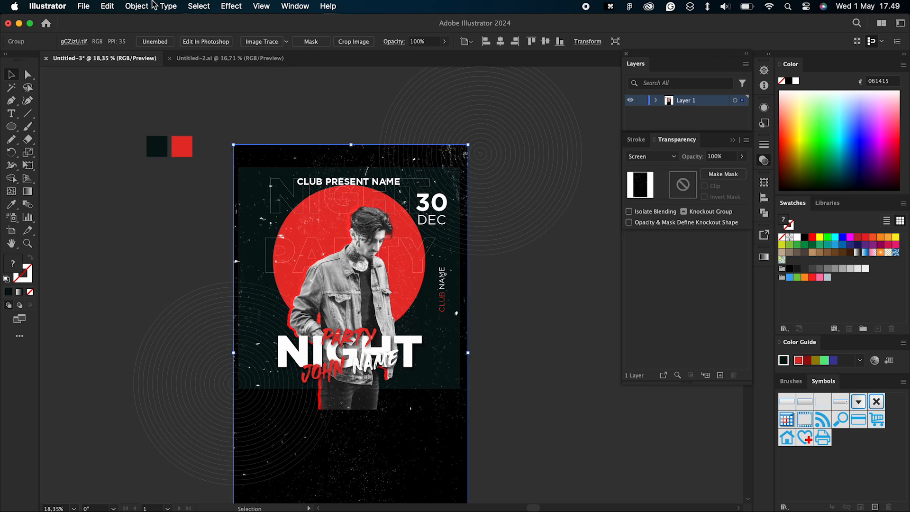
Step: Paste the background square in front and make a clipping mask with it over all the poster artwork, excluding the two colour samples
left_click(108, 6)
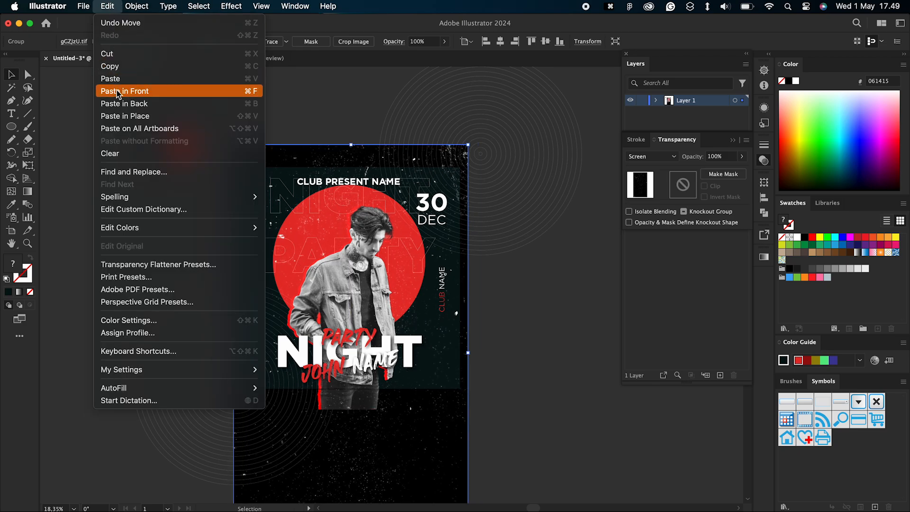
left_click(120, 91)
left_click_drag(217, 136, 588, 476)
right_click(388, 283)
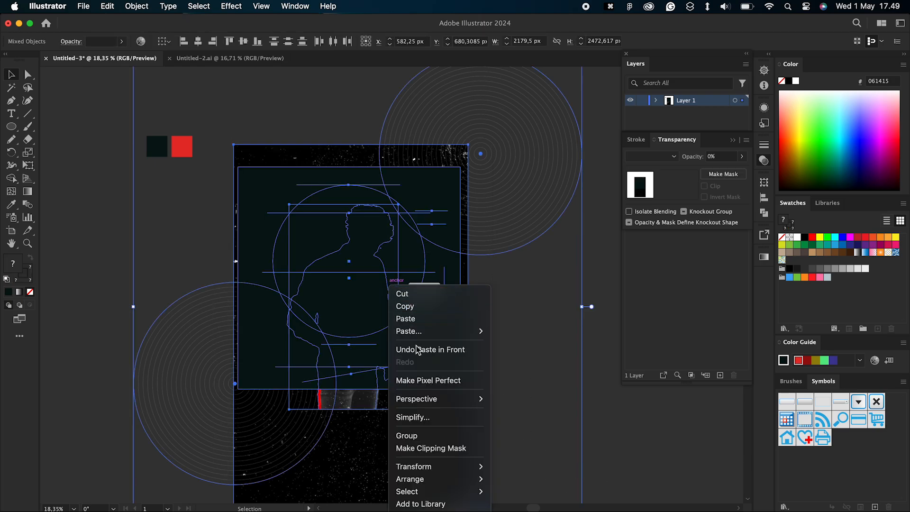
left_click(416, 449)
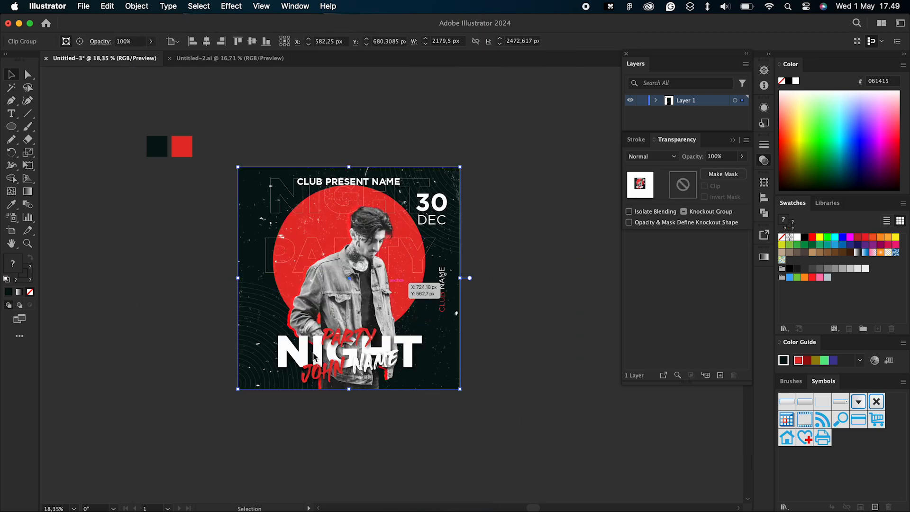
left_click(204, 252)
scroll(205, 250, "up", 2)
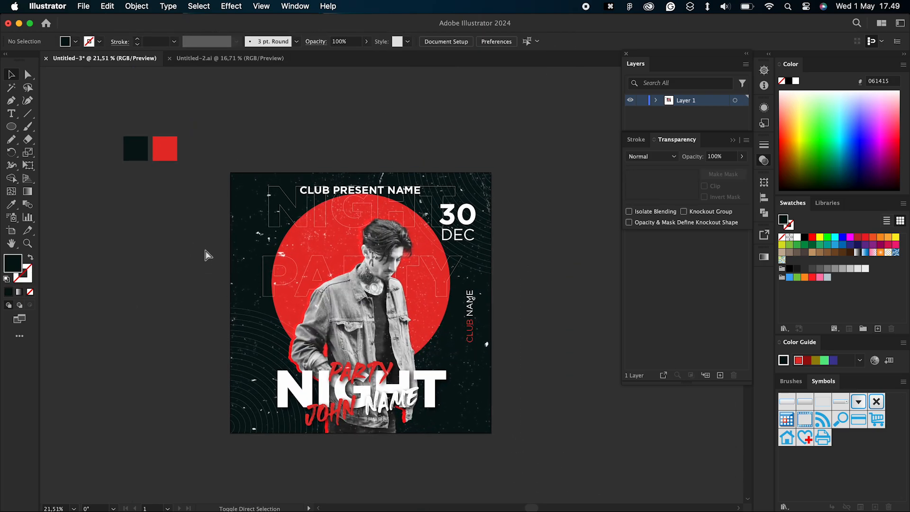
key("super+shift+h")
scroll(205, 250, "right", 1)
scroll(205, 250, "up", 2)
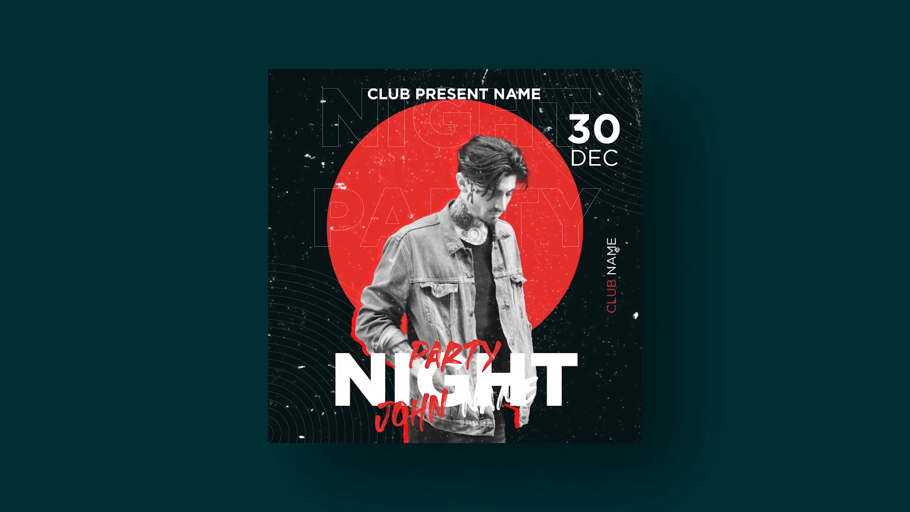